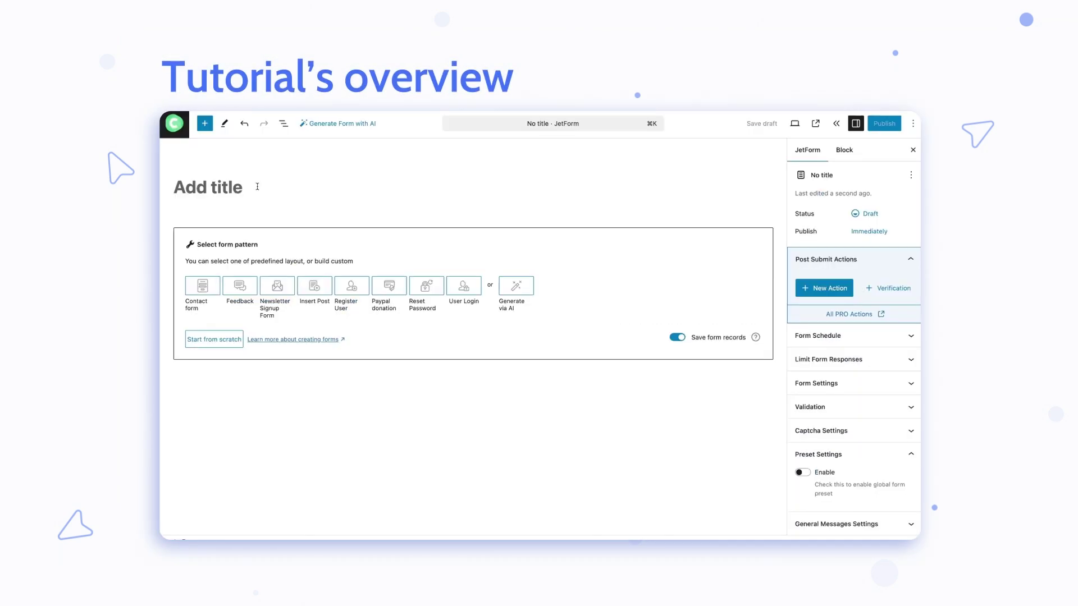
Create a form from scratch titled "Add new post - rest api main" and set its text field's form field name to post_title
left_click(257, 186)
type("Add new post - rest api main")
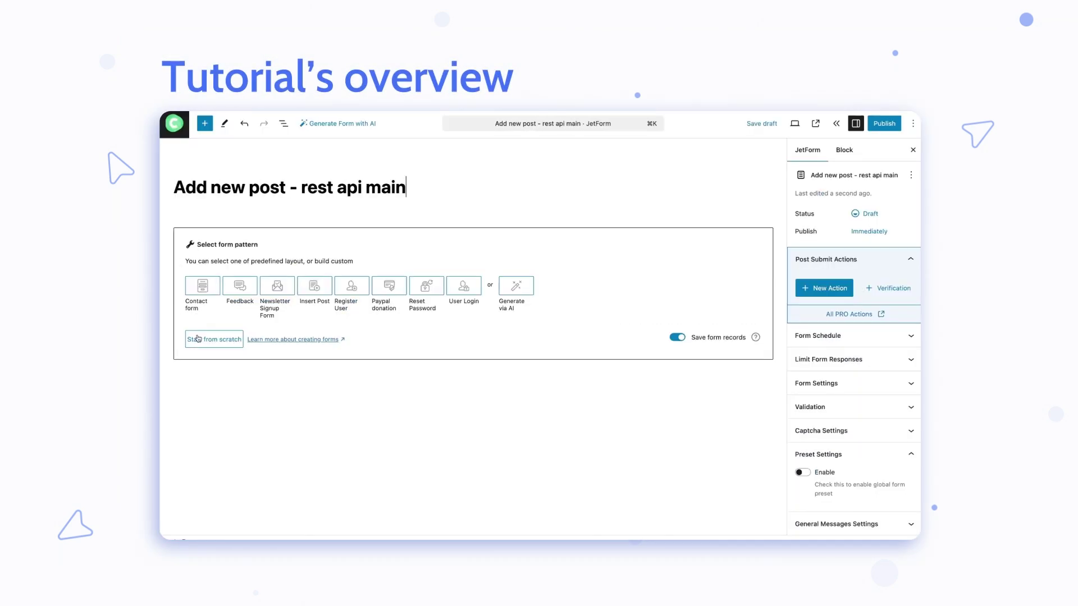
left_click(198, 338)
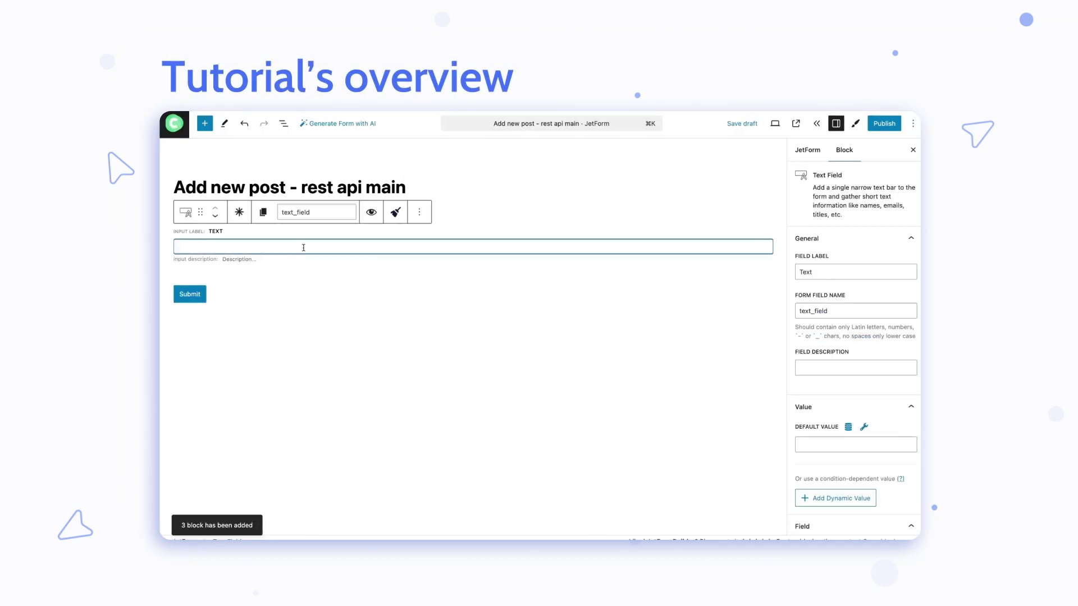
double_click(319, 214)
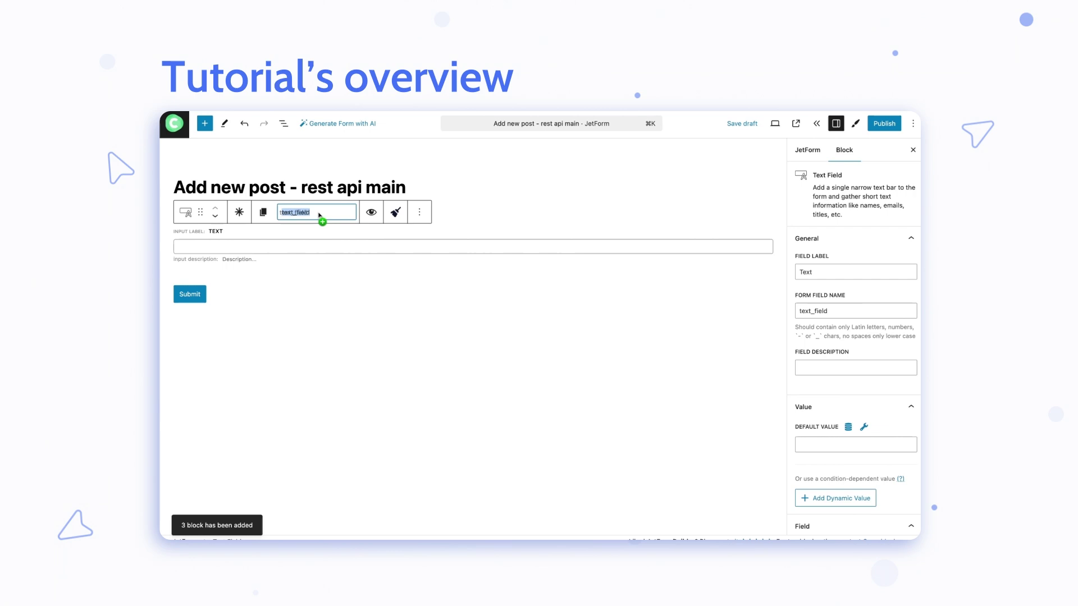
type("post_title")
Add a second text field between the first one and the Submit button, and label it Year
left_click(204, 123)
type("te")
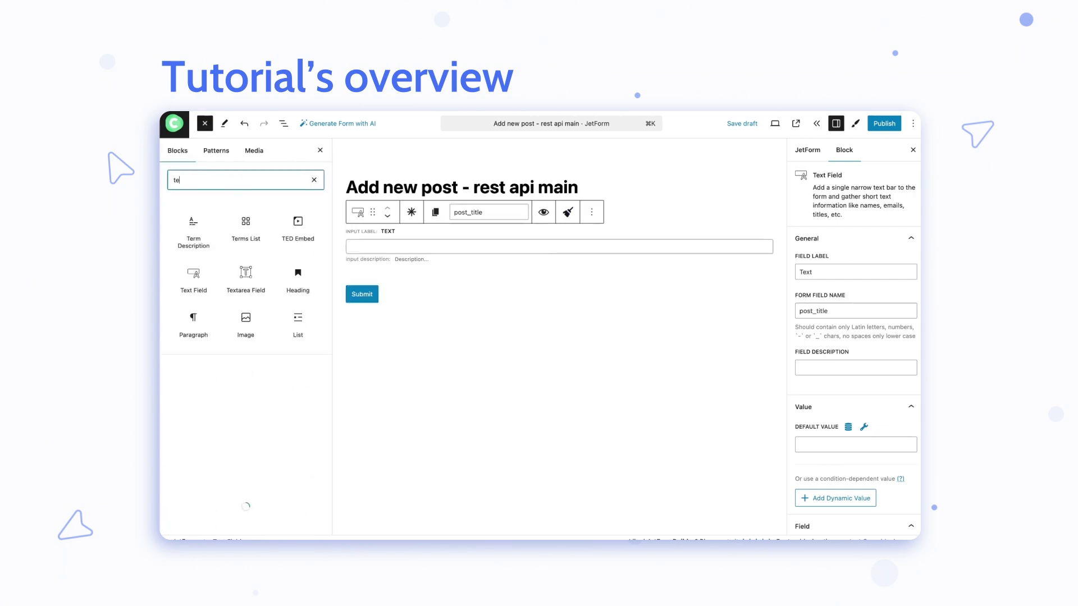
type("xt")
left_click_drag(193, 221, 409, 272)
left_click(855, 272)
type("Ye")
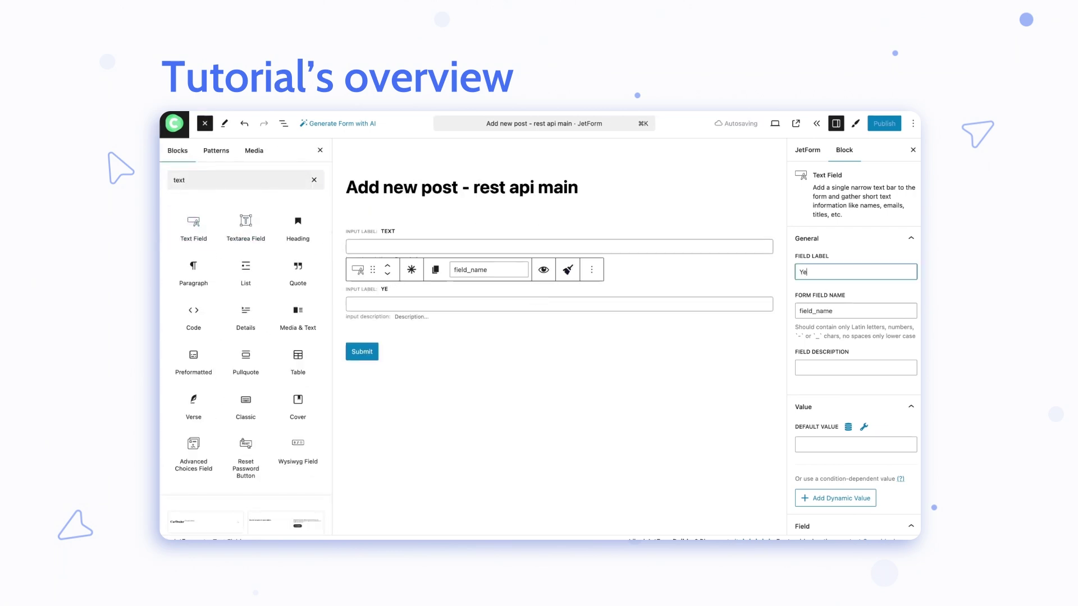
type("ar")
left_click(867, 289)
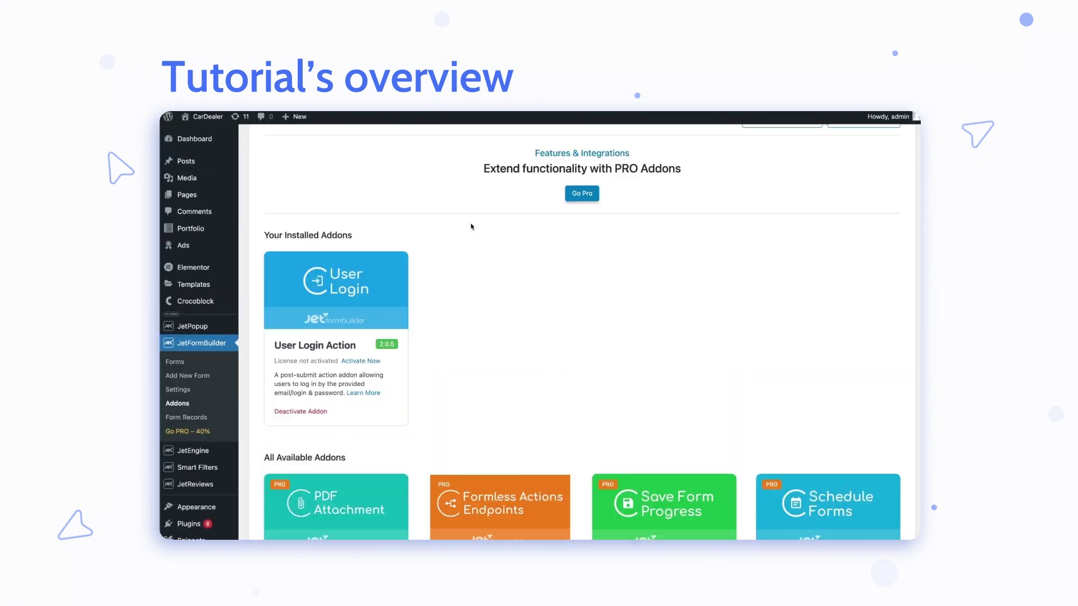
Install and activate the Formless Actions Endpoints addon
scroll(471, 227, "up", 2)
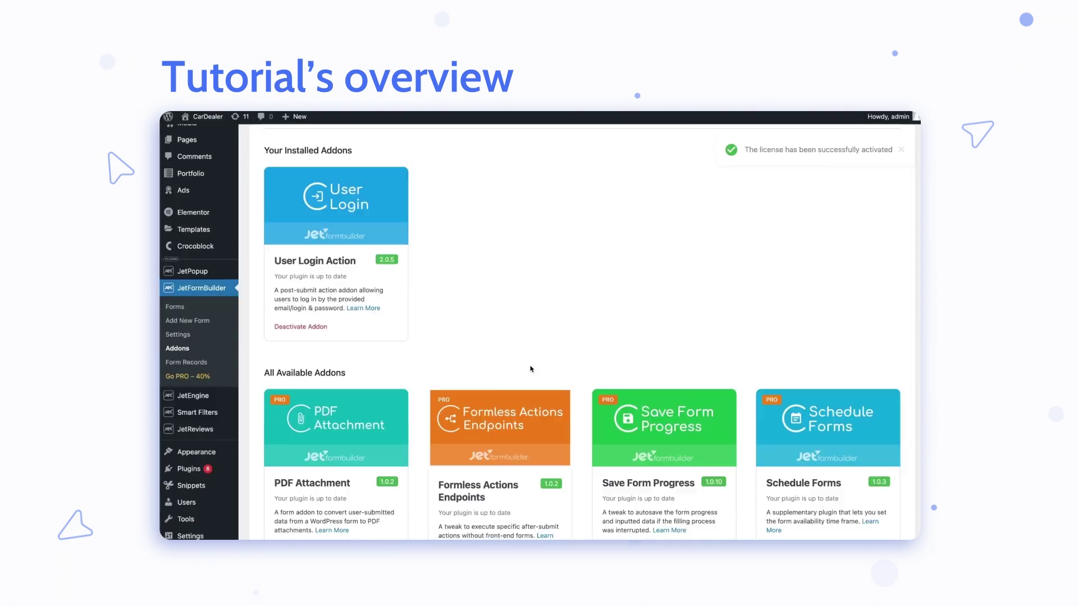
scroll(457, 393, "down", 3)
left_click(457, 411)
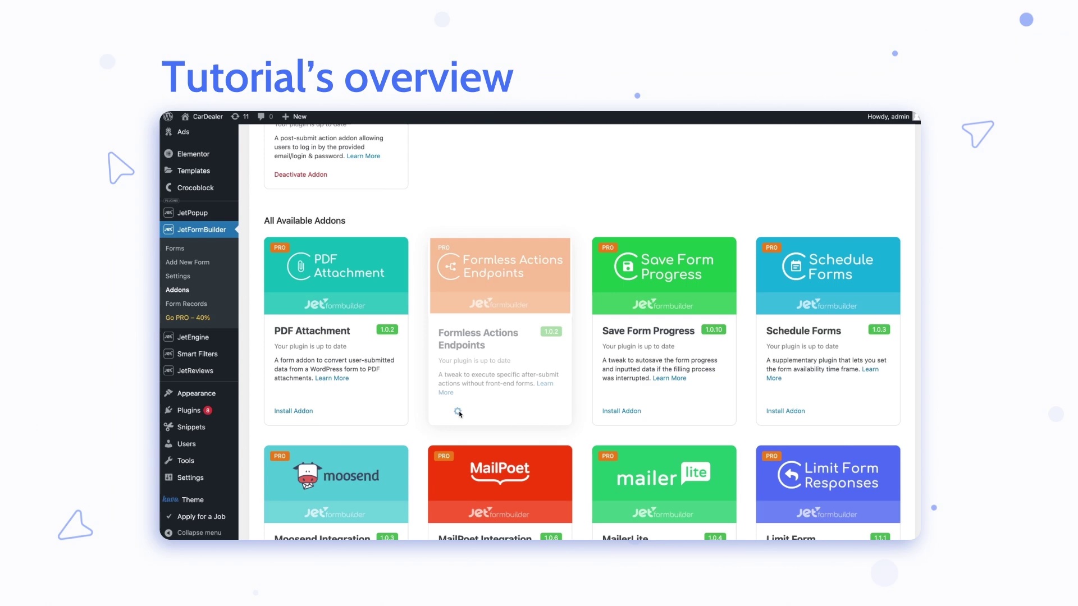
scroll(459, 414, "up", 5)
left_click(306, 408)
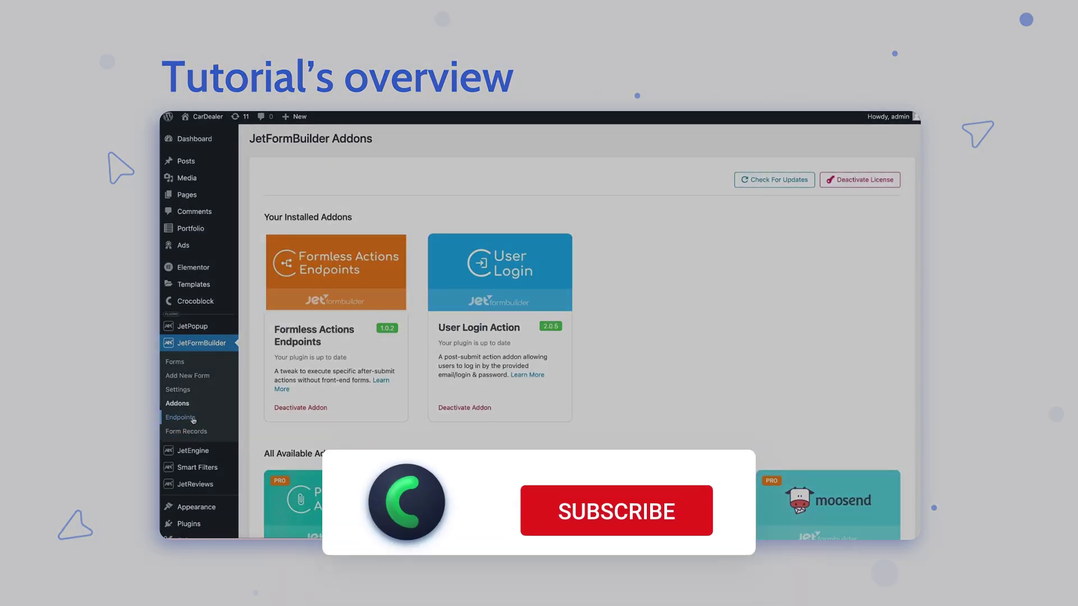
Create a new JetFormBuilder actions endpoint with "Add new post - rest api main" as its related form
left_click(193, 421)
left_click(458, 140)
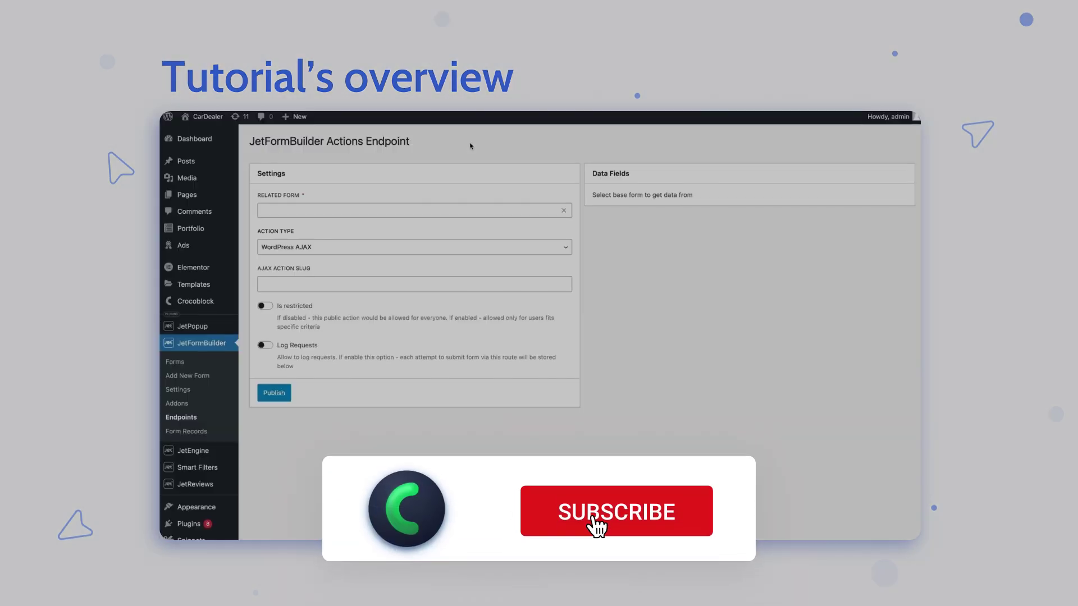
left_click(433, 210)
left_click(422, 225)
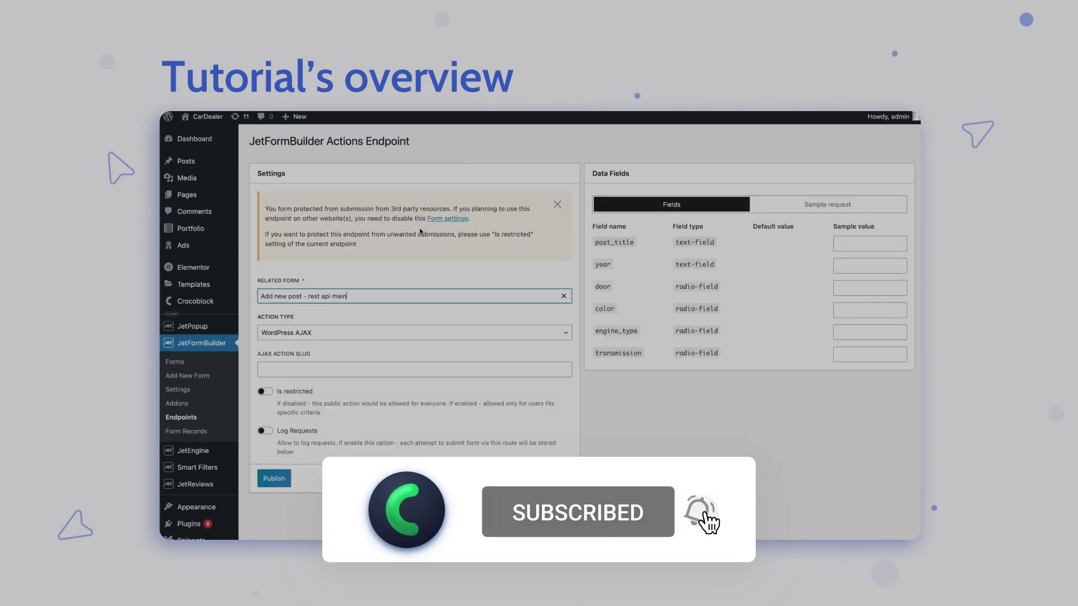
left_click(269, 394)
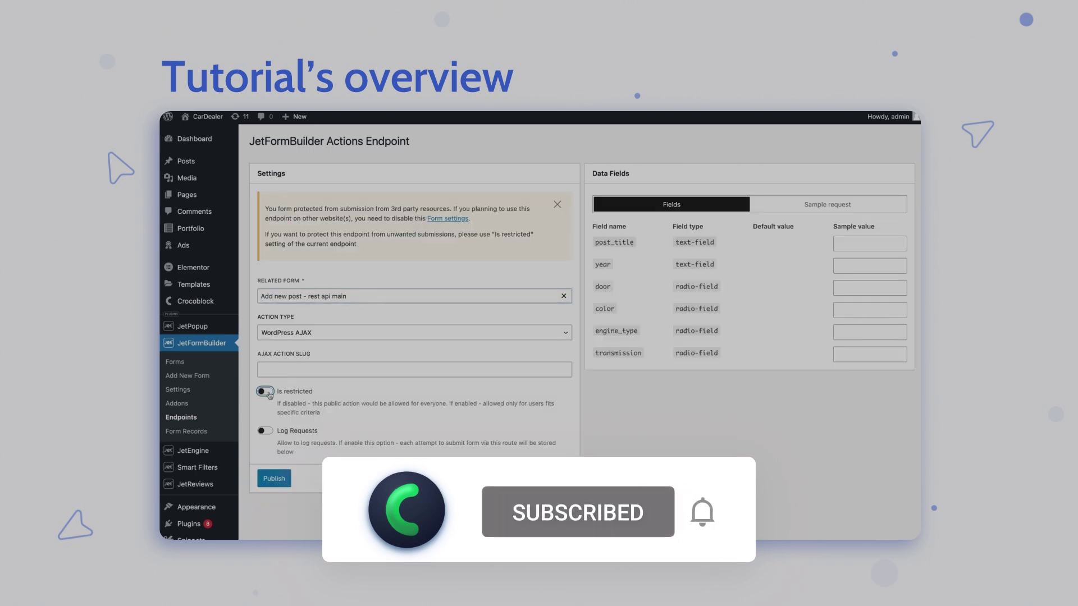
left_click(448, 219)
left_click(421, 205)
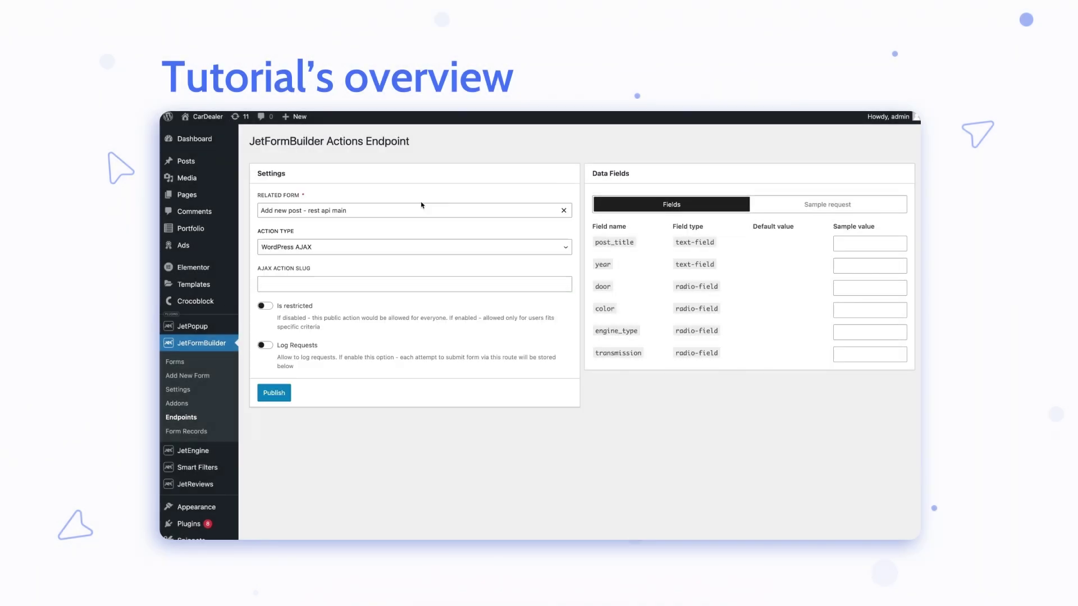
Set the endpoint's action type to REST API Endpoint, with "test" as the route namespace and "test" as the route
left_click(369, 248)
left_click(373, 259)
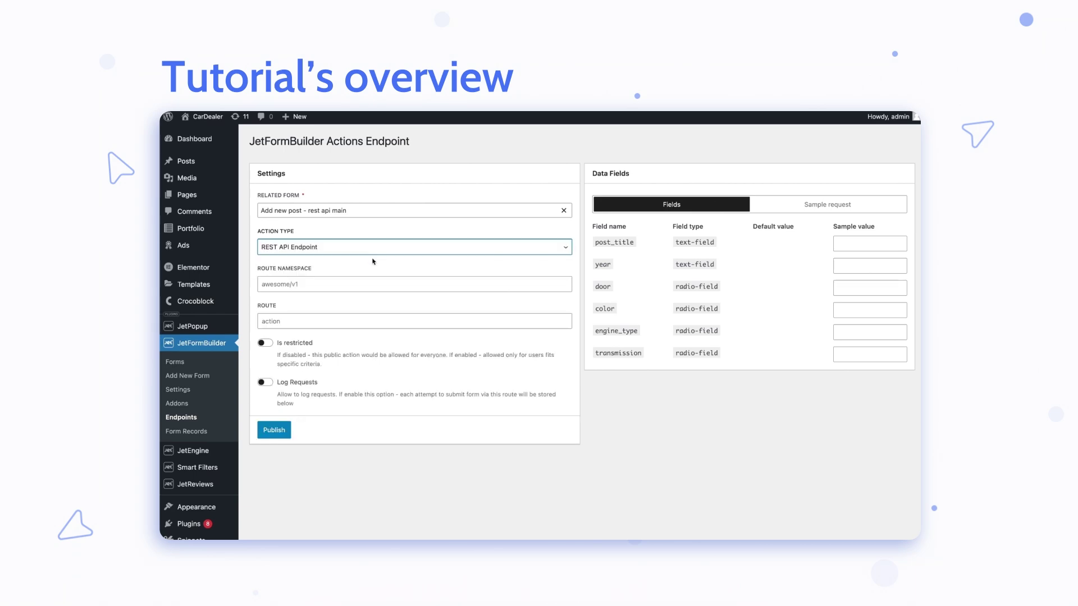
left_click(359, 278)
type("test")
key("Tab")
type("test")
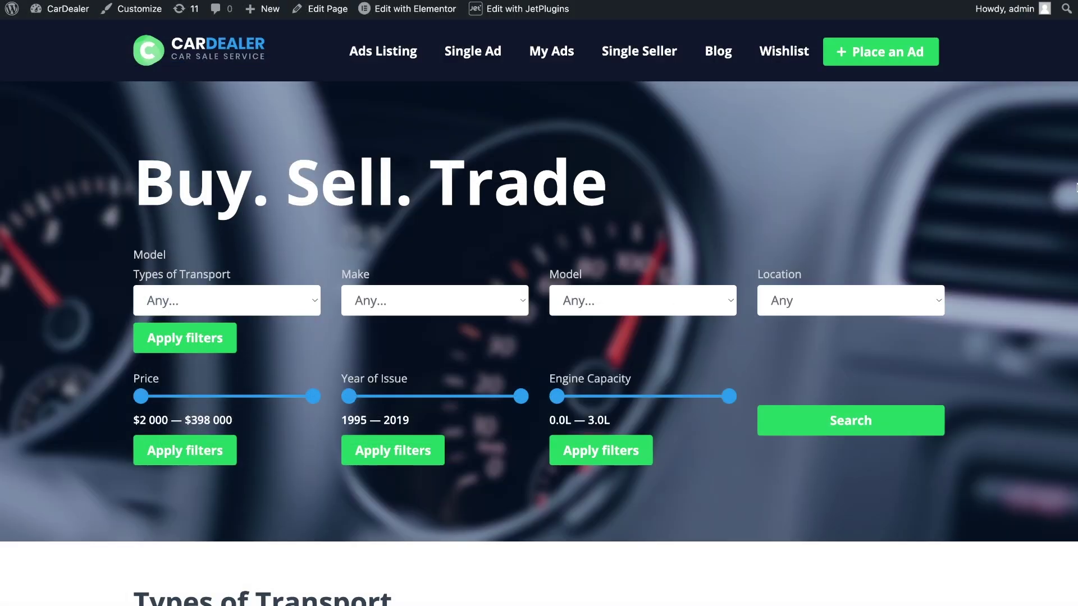
Examine the CarDealer home page's recent ads, and the RentGo site's rental cars and Honda Accord Hybrid page
scroll(1076, 187, "down", 4)
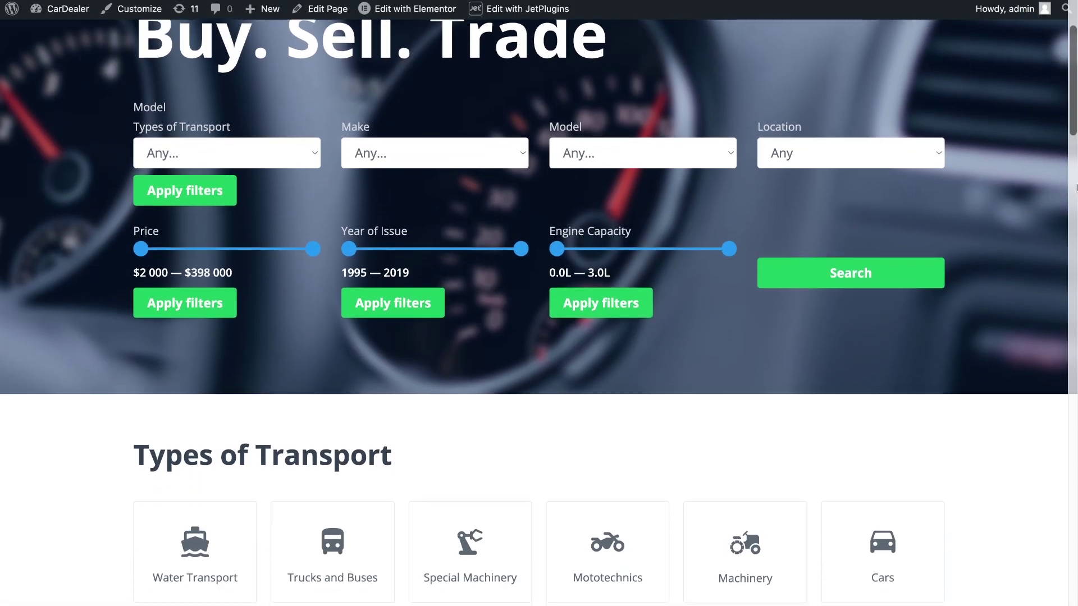
scroll(1076, 187, "down", 4)
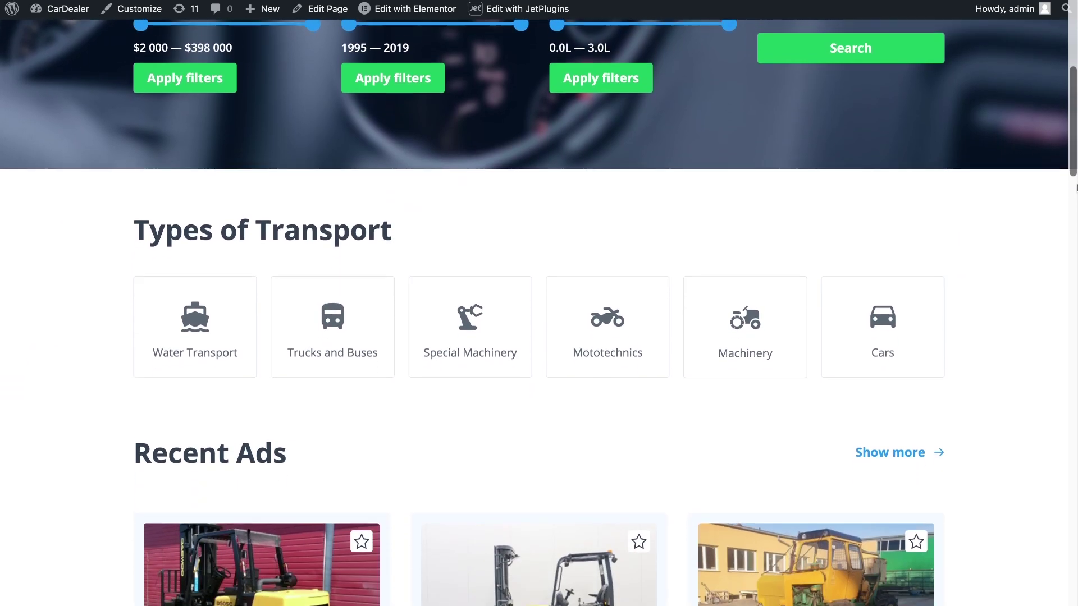
scroll(1076, 187, "down", 4)
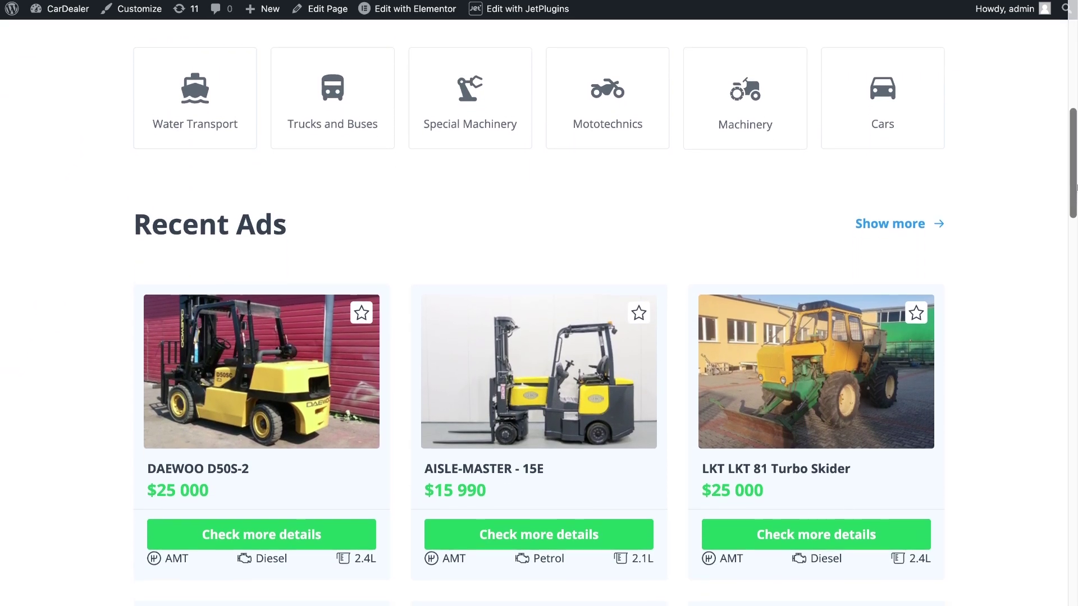
scroll(1076, 187, "down", 2)
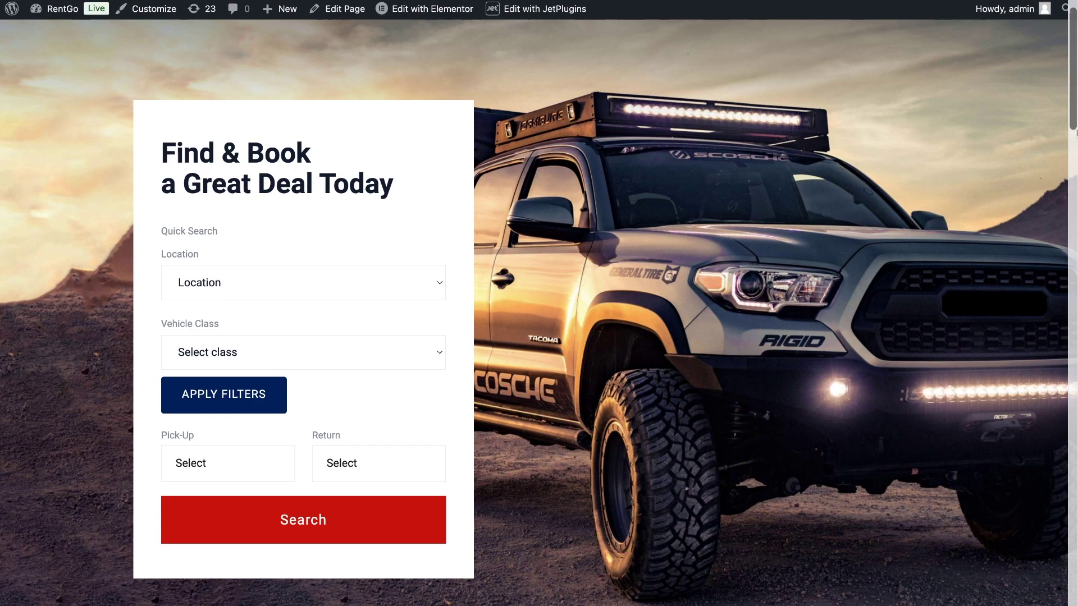
scroll(1075, 131, "down", 4)
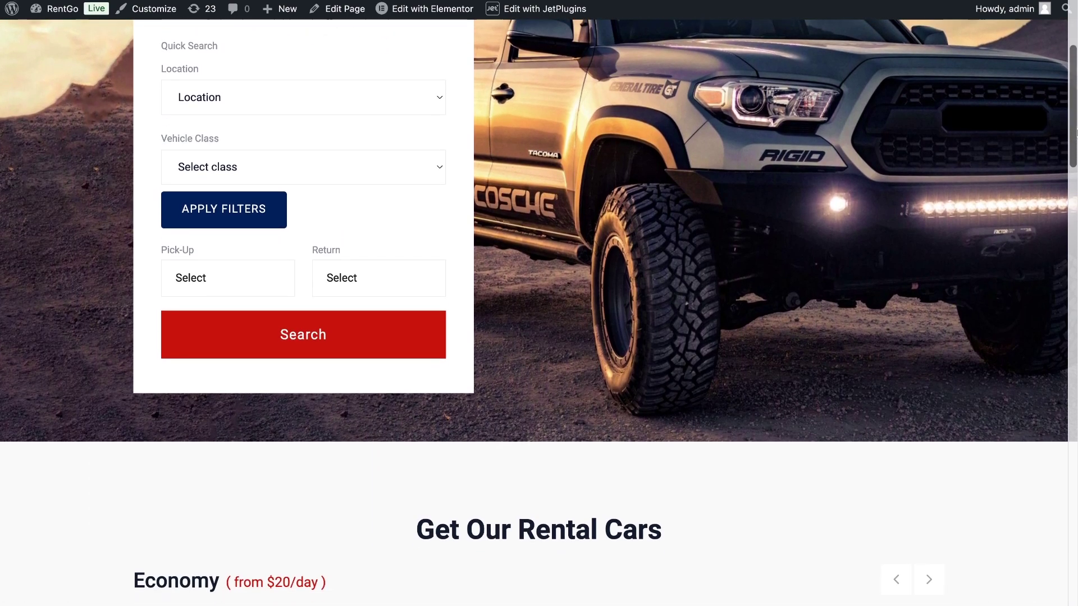
scroll(1076, 131, "down", 4)
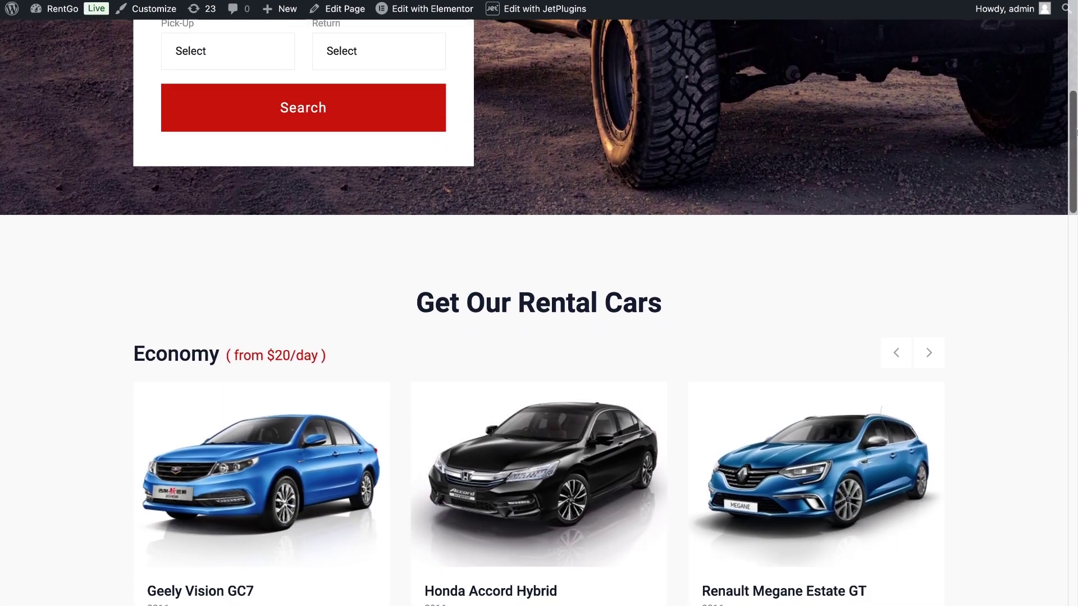
scroll(1077, 132, "down", 3)
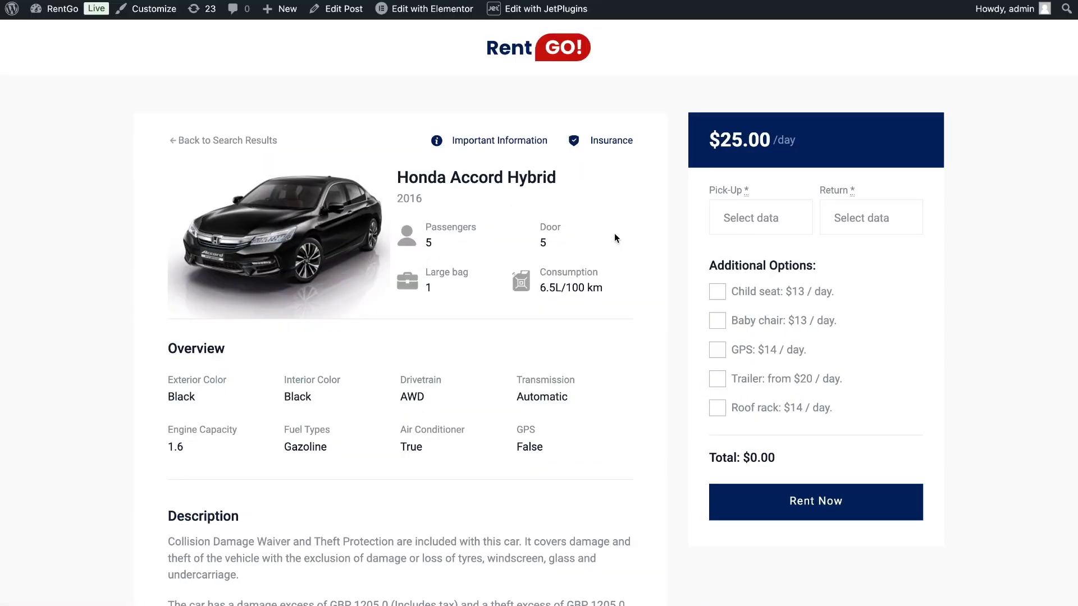
scroll(615, 236, "down", 2)
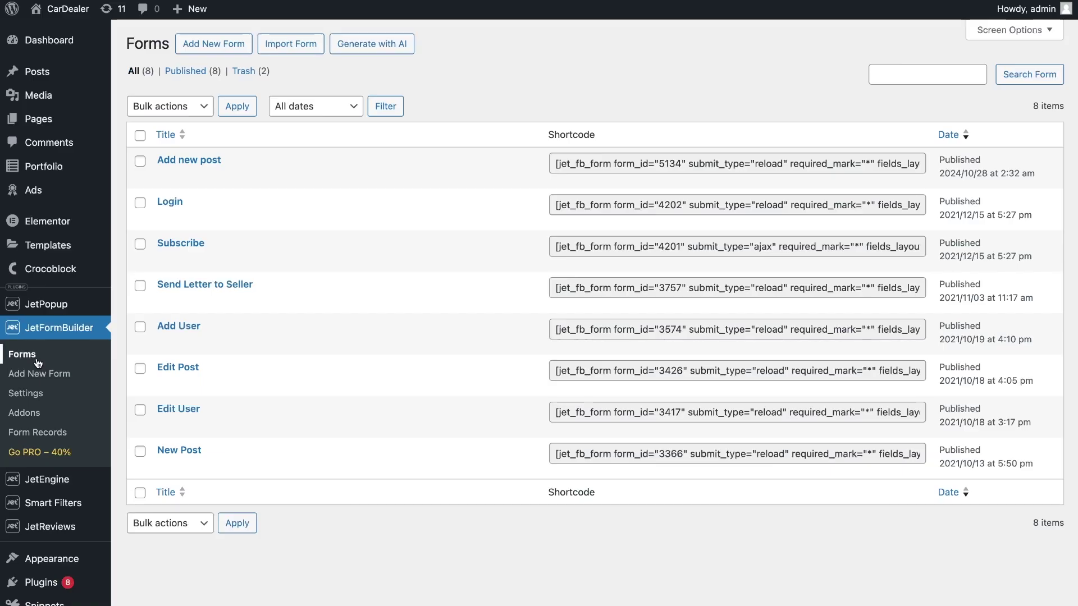
Add a new form on the CarDealer site and title it "Add new post - rest api main"
left_click(212, 53)
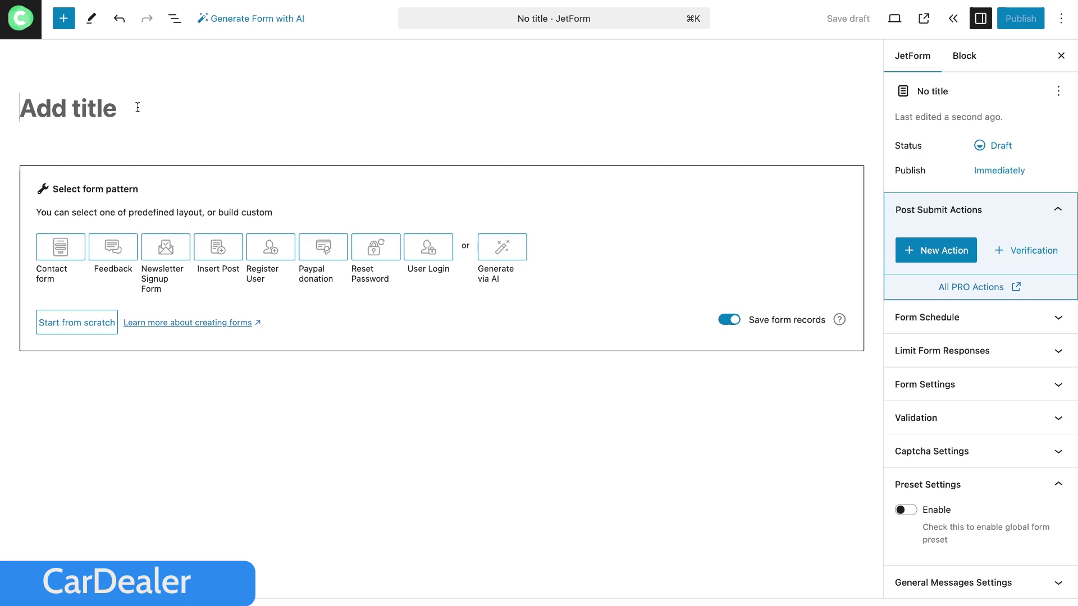
type("A")
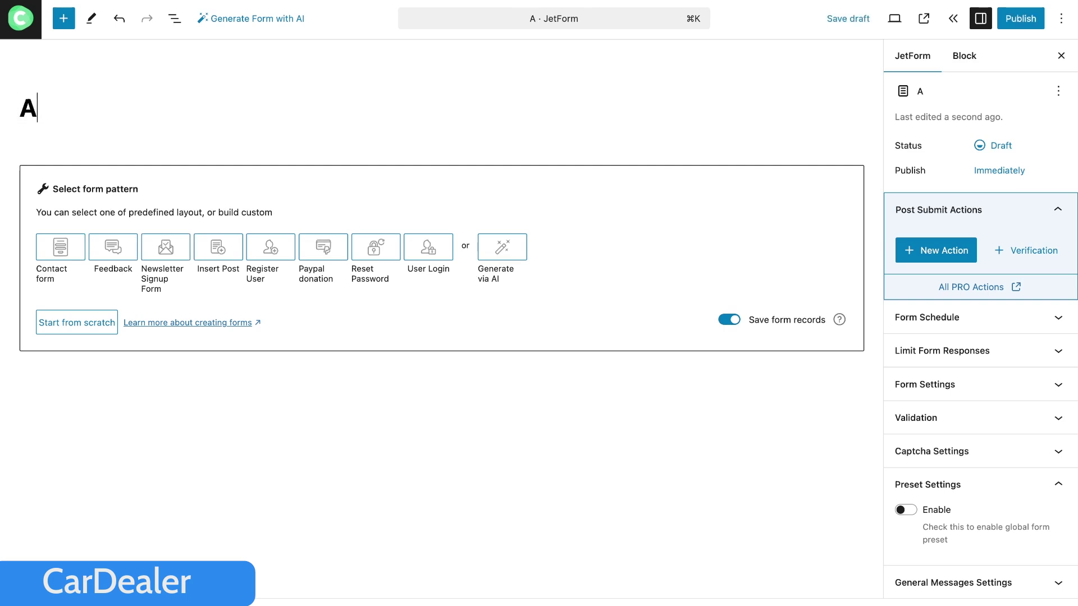
type("dd new post - rest")
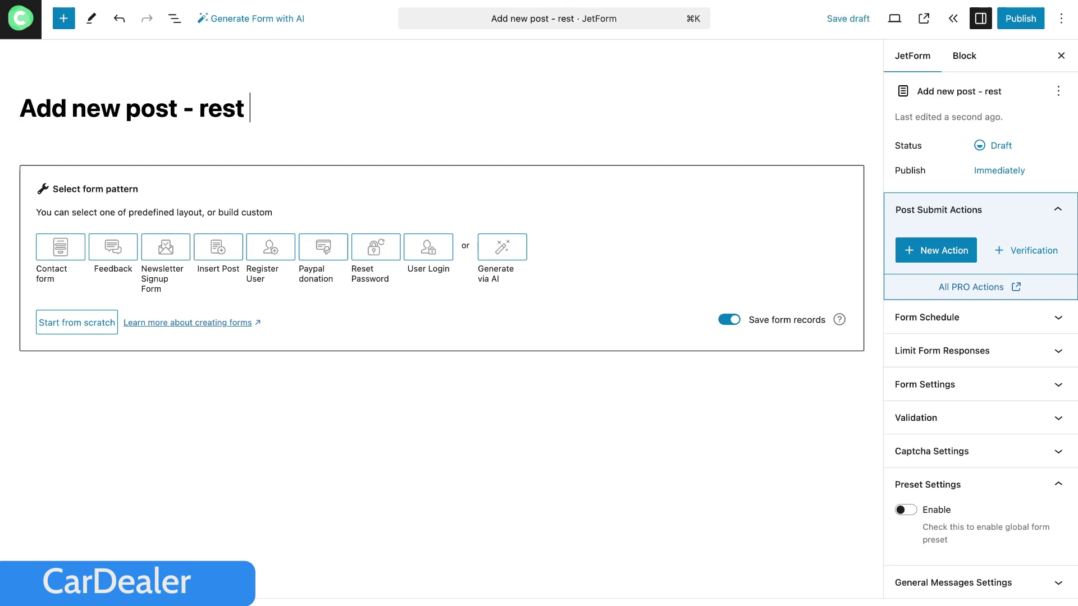
type(" api main")
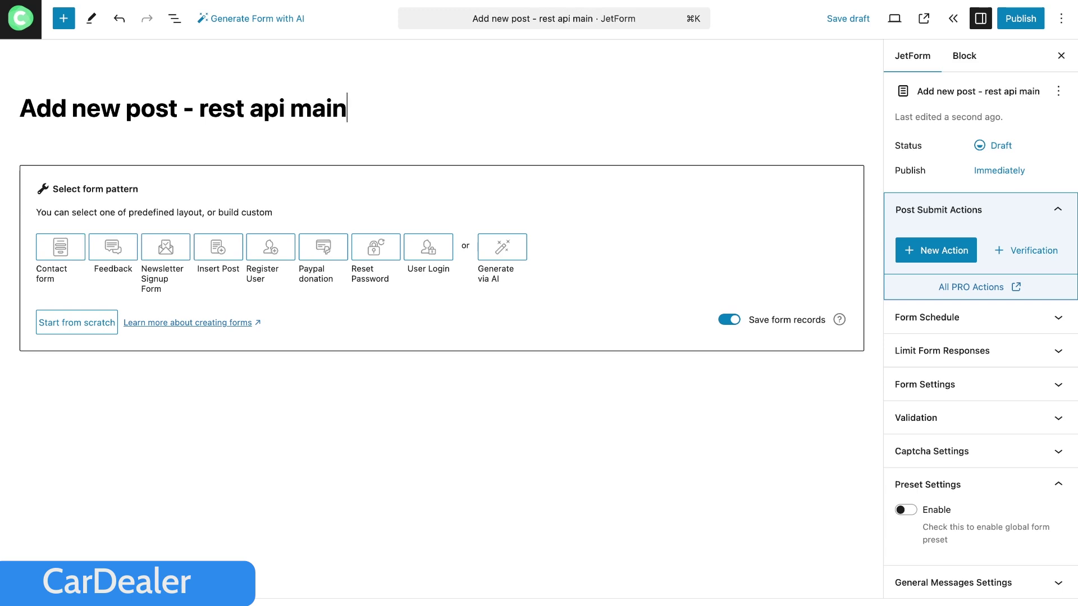
key("Return")
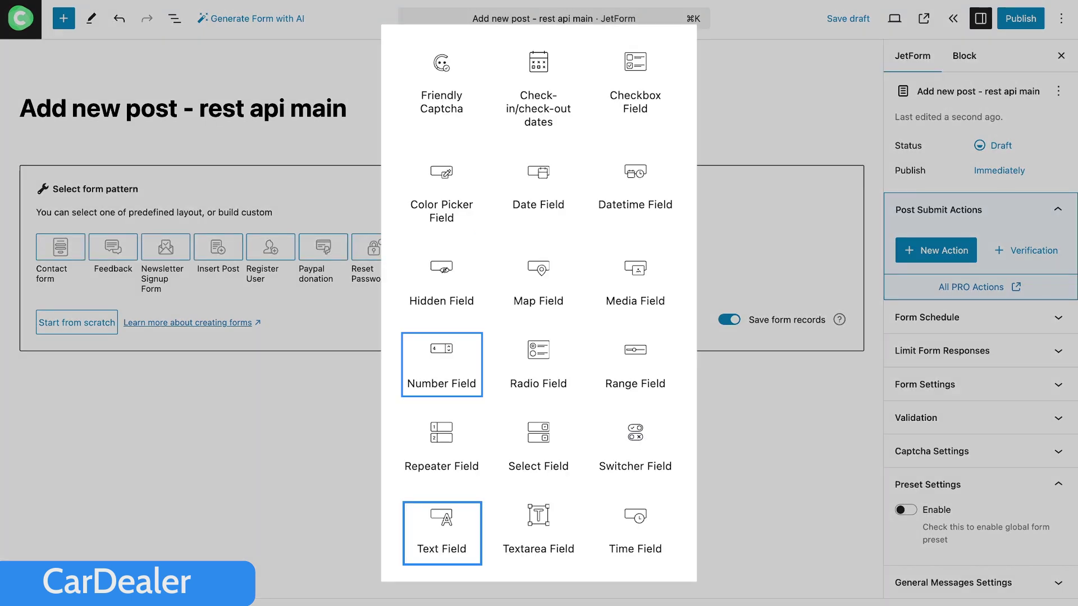
left_click(541, 363)
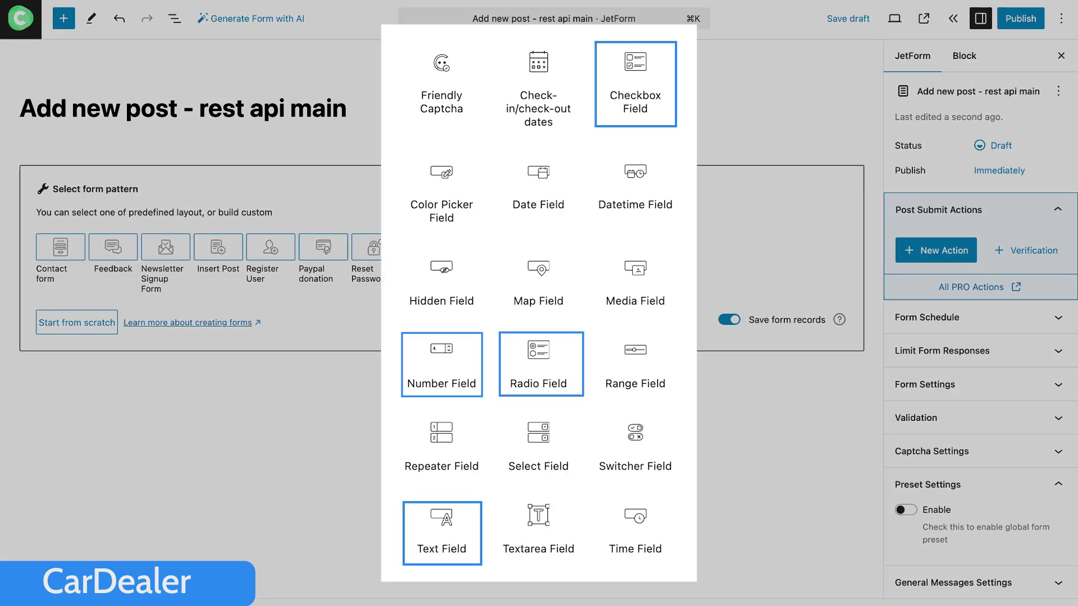
left_click(541, 449)
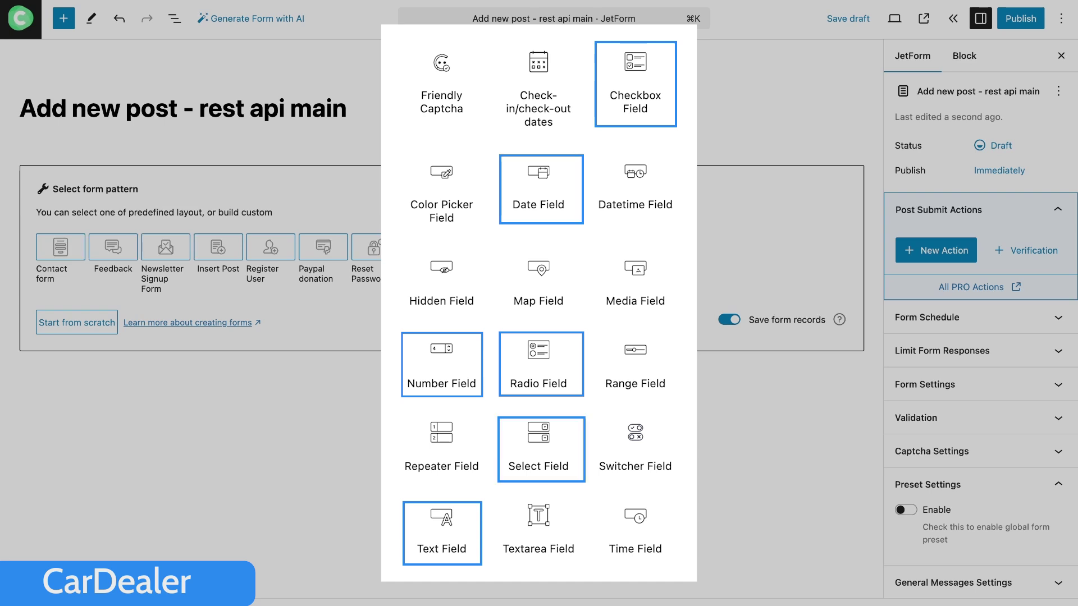
left_click(636, 188)
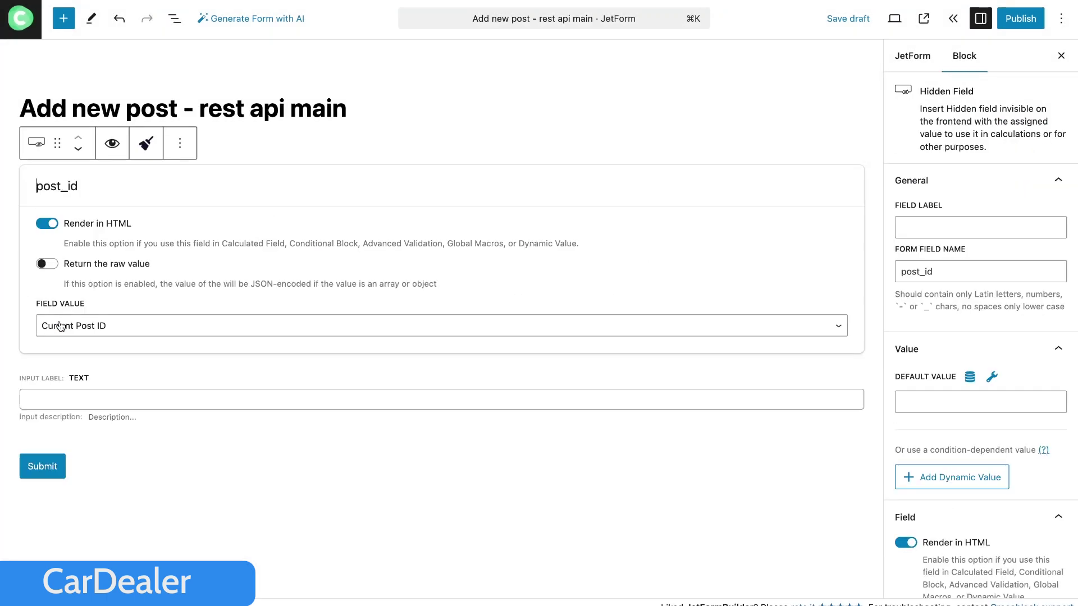
Delete the post_id hidden field and set the text field's form field name to post_title
left_click(179, 144)
left_click(204, 437)
left_click(203, 194)
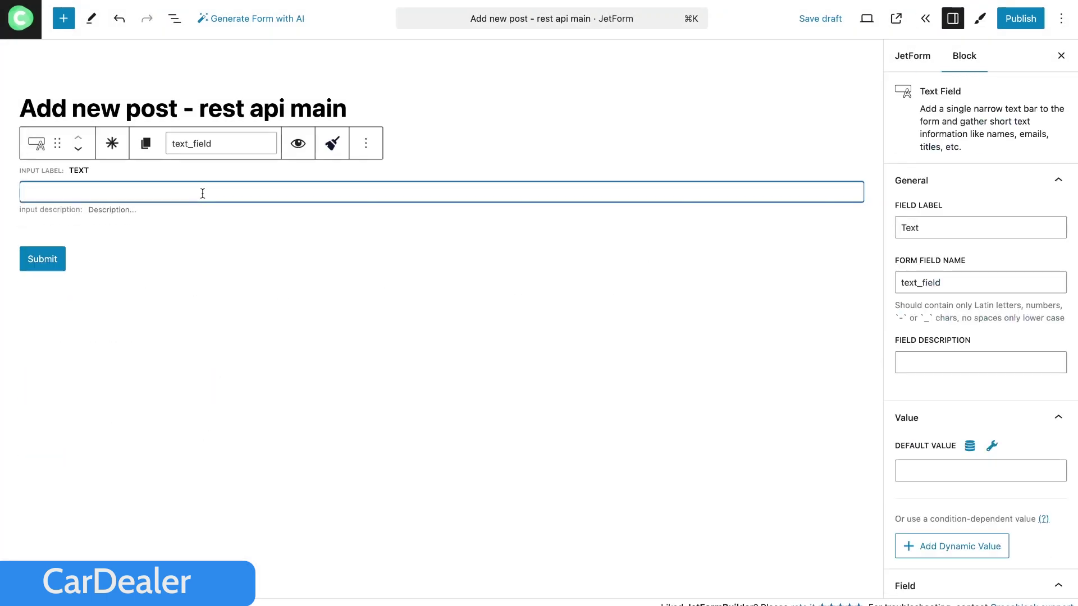
double_click(239, 144)
type("post_title")
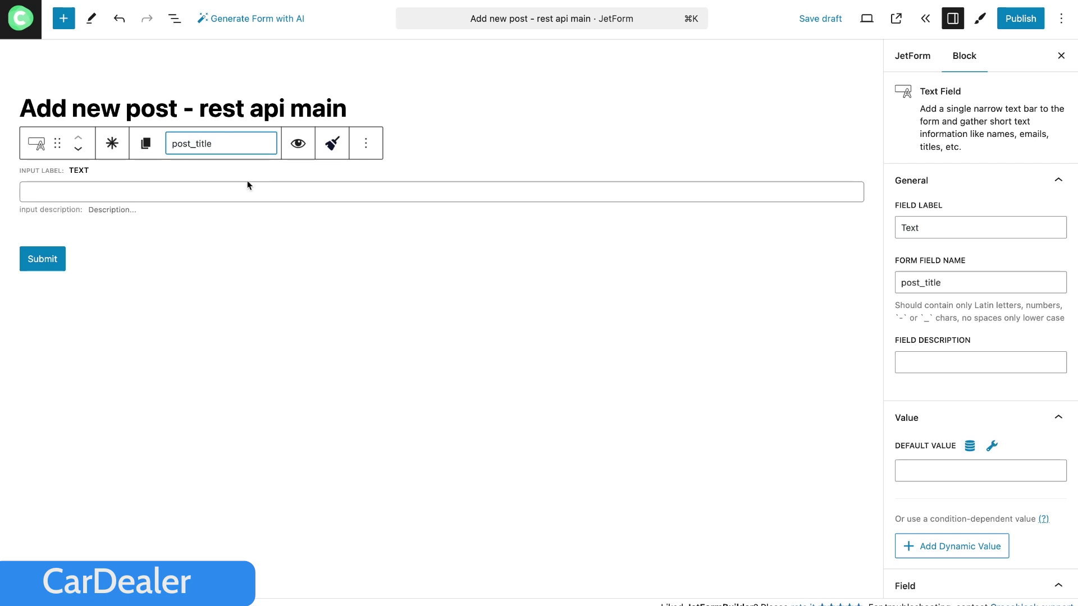
Add a Text Field below the post_title field and label it "Year"
left_click(63, 19)
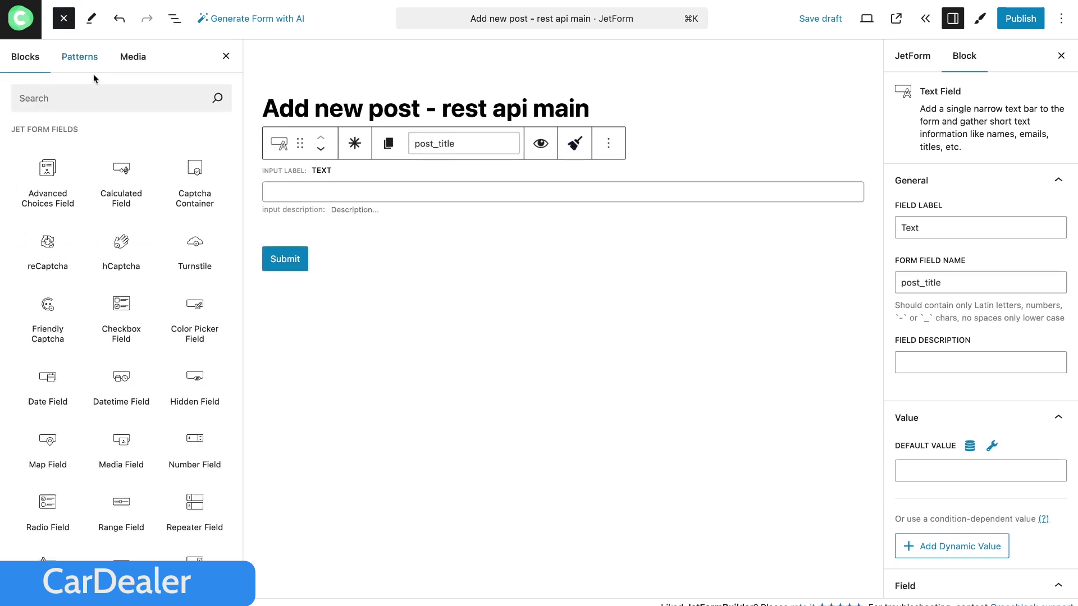
left_click(104, 99)
type("text")
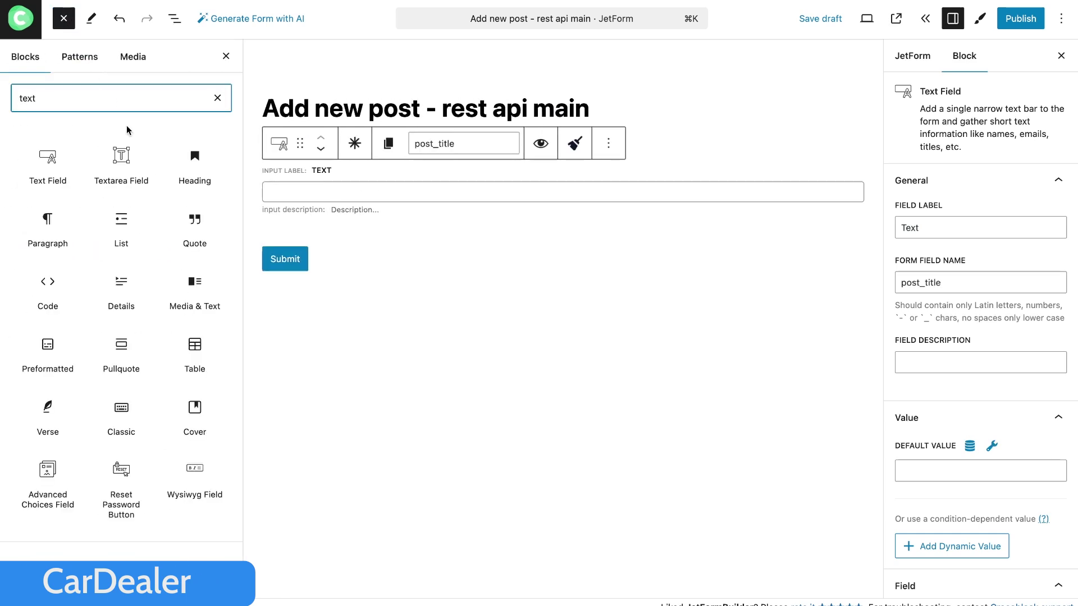
left_click_drag(48, 160, 332, 227)
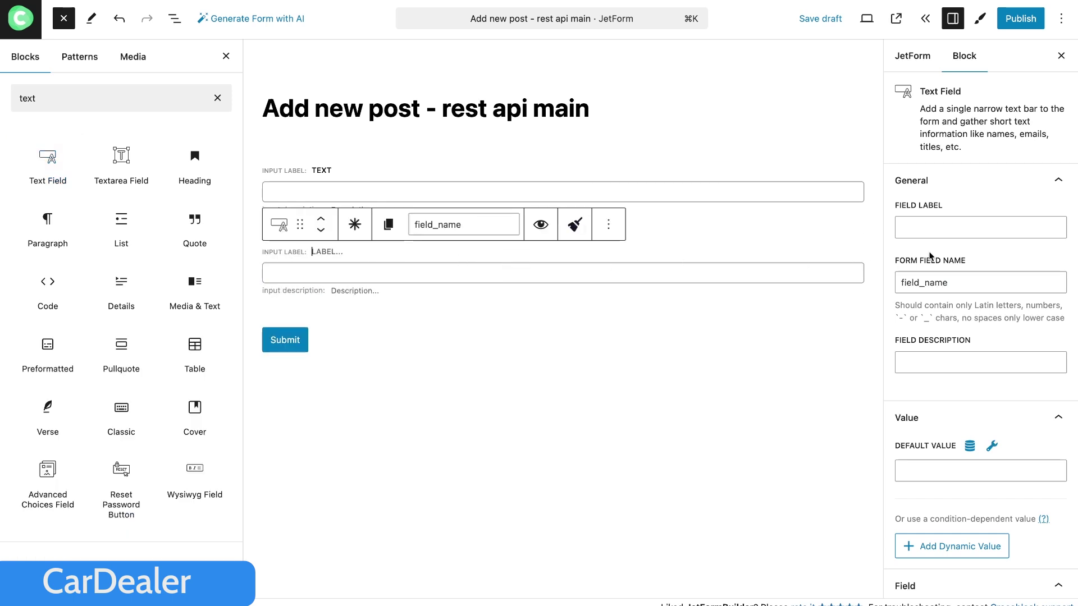
left_click(942, 228)
type("Year")
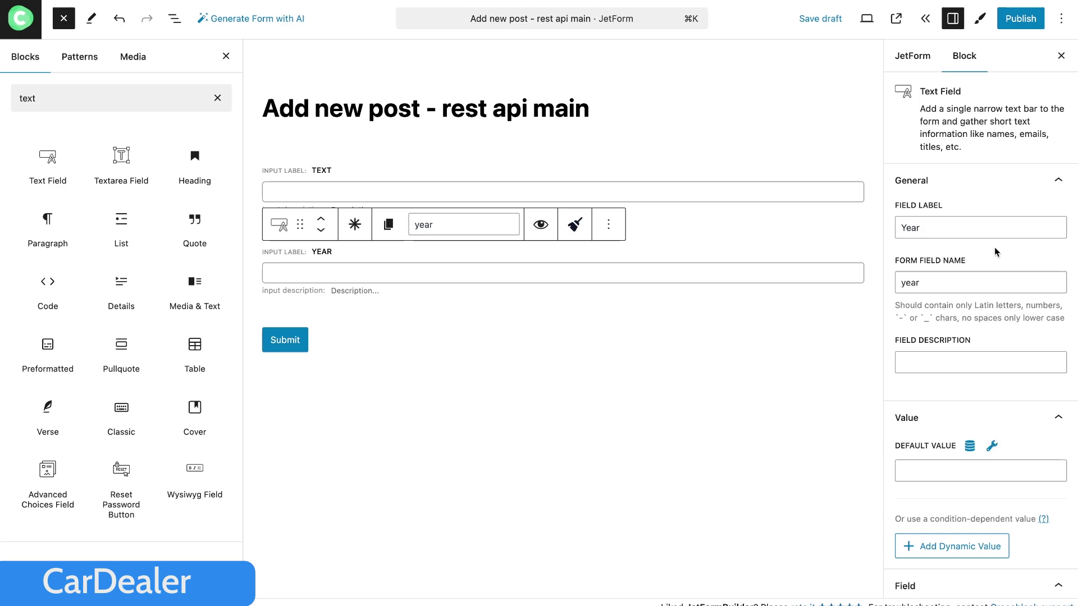
Find the Radio Field block and add it to the form below the Year field
double_click(168, 98)
type("radio")
left_click_drag(121, 162, 315, 310)
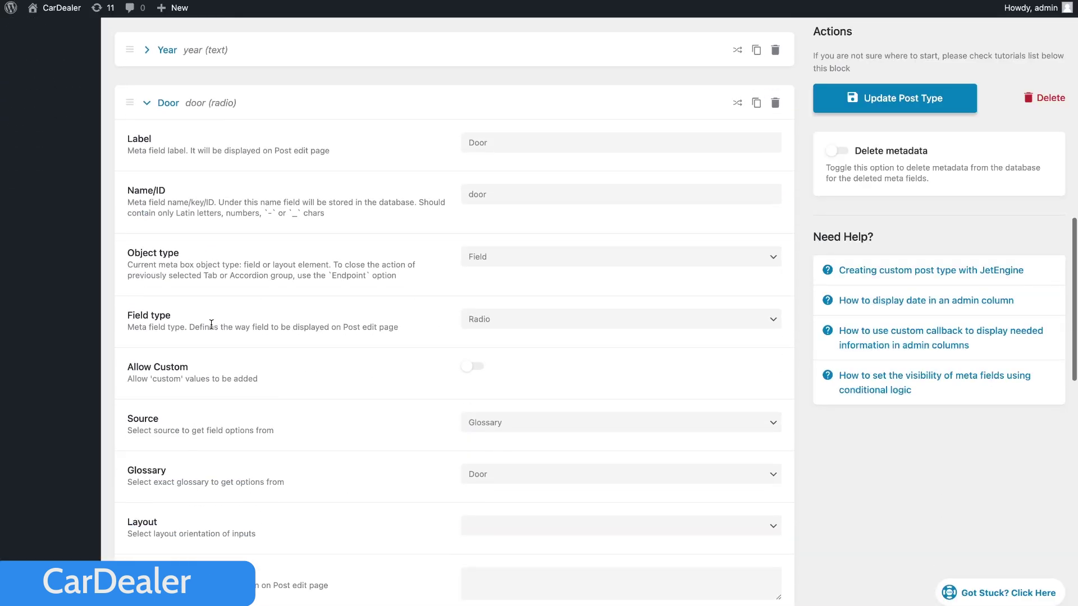
Compare the Door meta field and Door glossary items on CarDealer with the Door meta field's options on RentGo
scroll(211, 326, "down", 1)
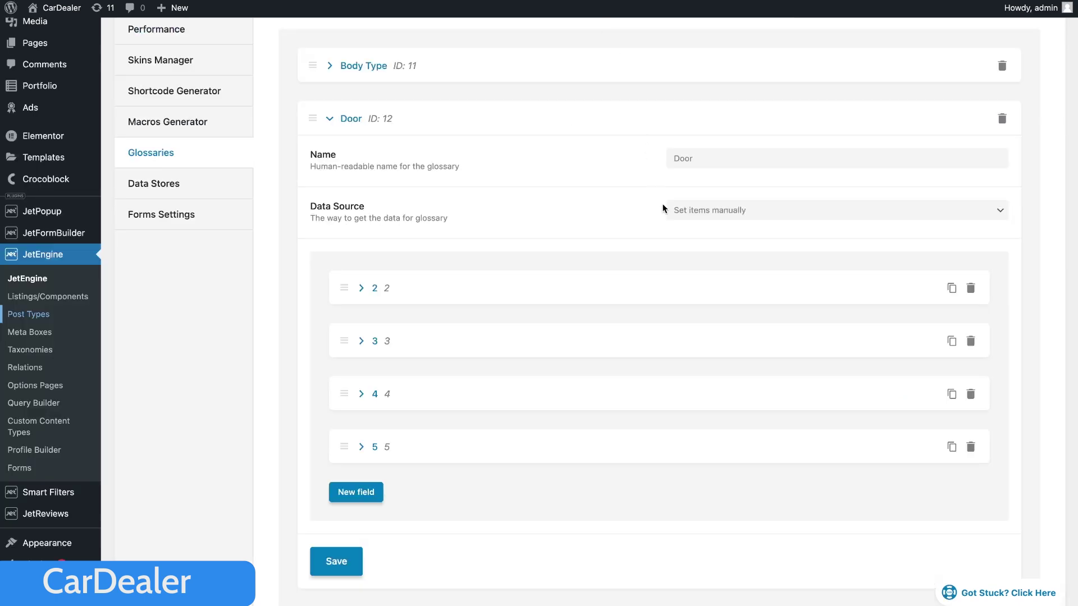
left_click(394, 283)
left_click(709, 330)
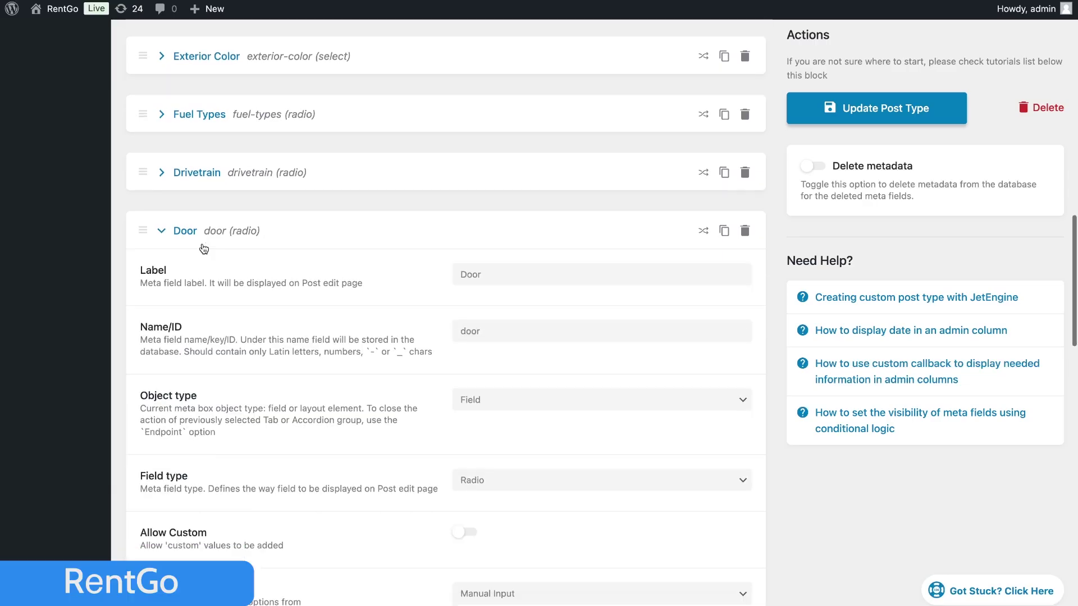
scroll(202, 243, "down", 8)
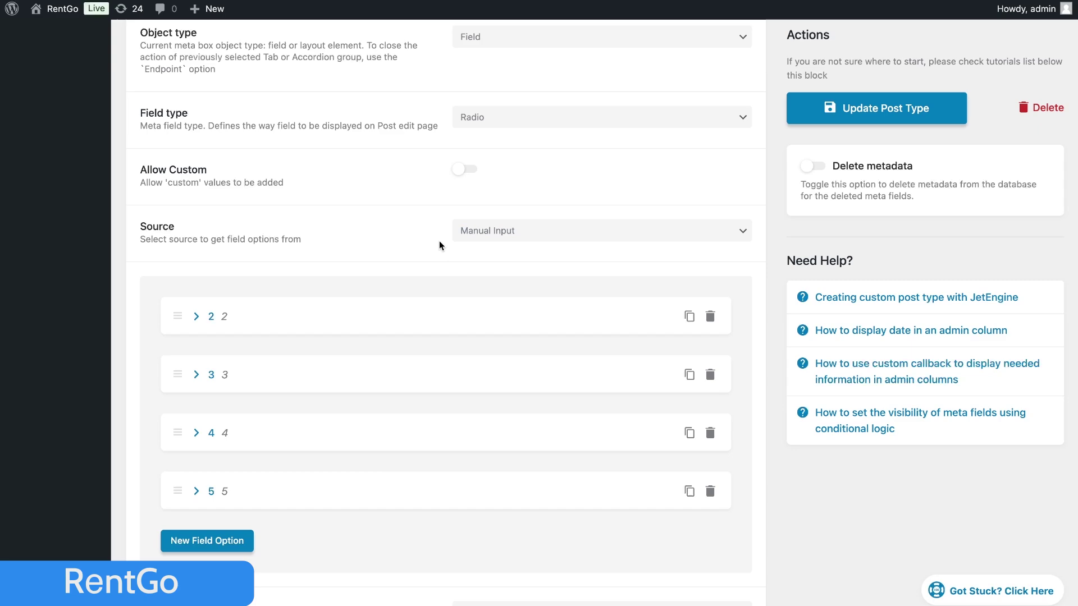
left_click(319, 295)
left_click(476, 355)
left_click(422, 359)
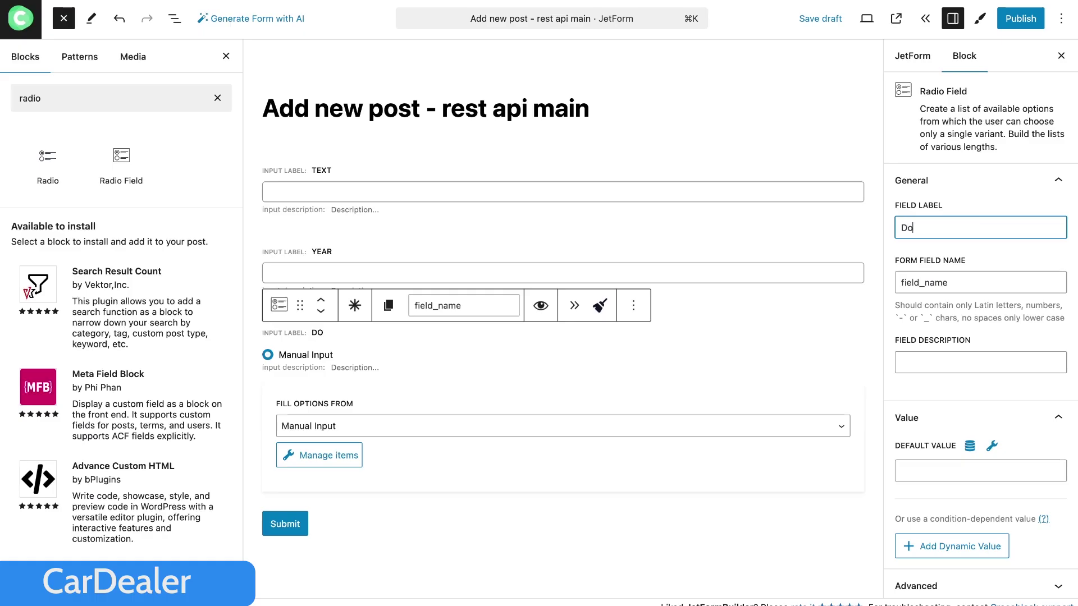
Label the radio field "Door" and add a manual option with label and value 2
type("or")
left_click(319, 455)
left_click(288, 301)
left_click(522, 252)
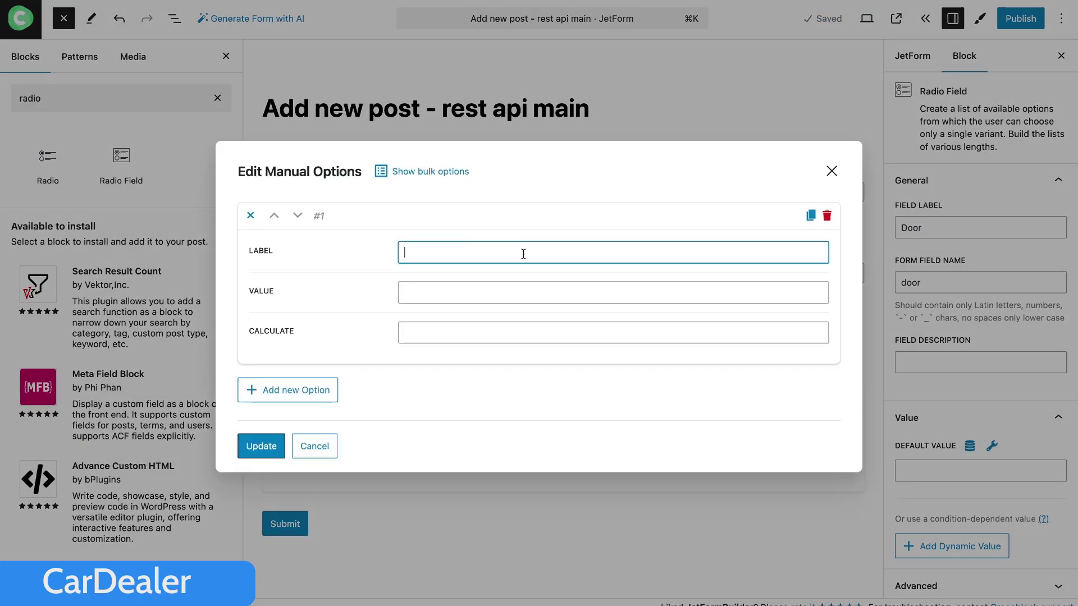
type("2")
key("Tab")
type("2")
Add two more Door options, one with label and value 3 and one with label and value 4
left_click(320, 400)
type("3")
key("Tab")
type("3")
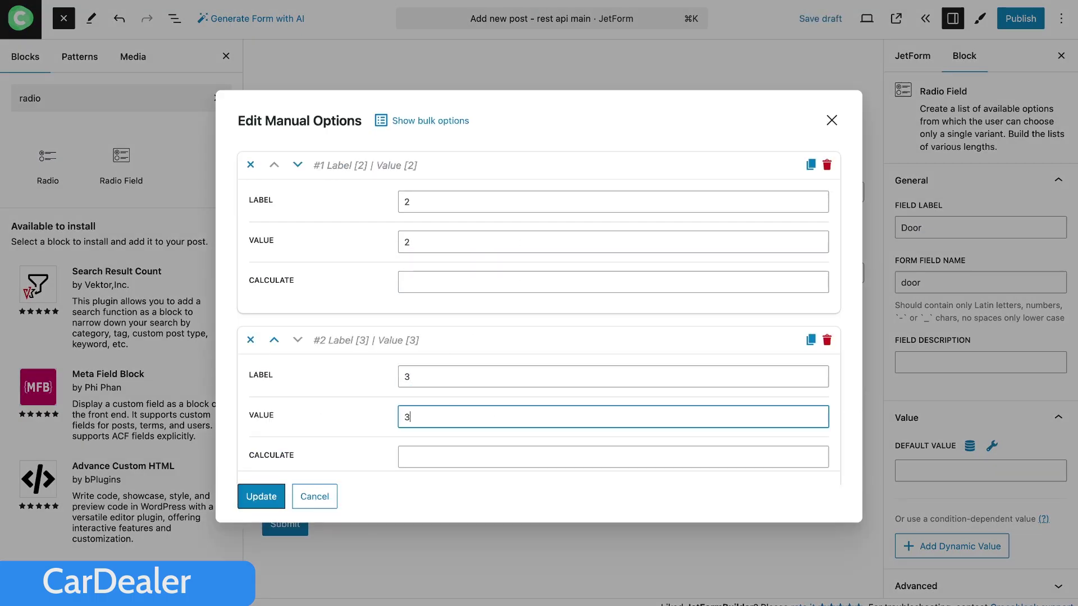
left_click(323, 440)
left_click(479, 301)
type("4")
key("Tab")
type("4")
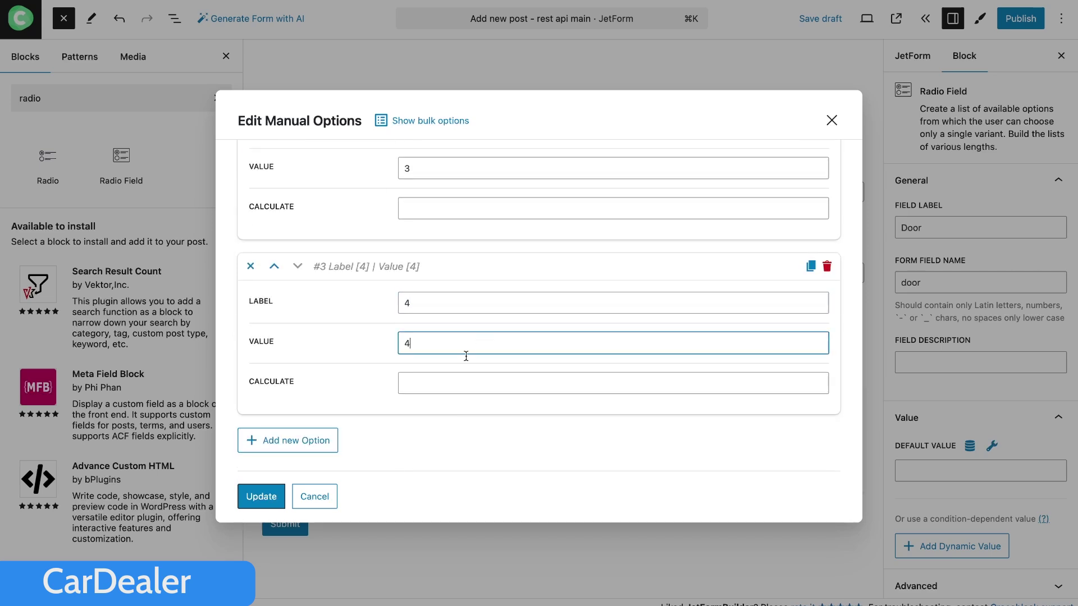
Add a Door option with label and value 5, and apply the manual options
left_click(329, 440)
type("5")
key("Tab")
type("5")
left_click(261, 496)
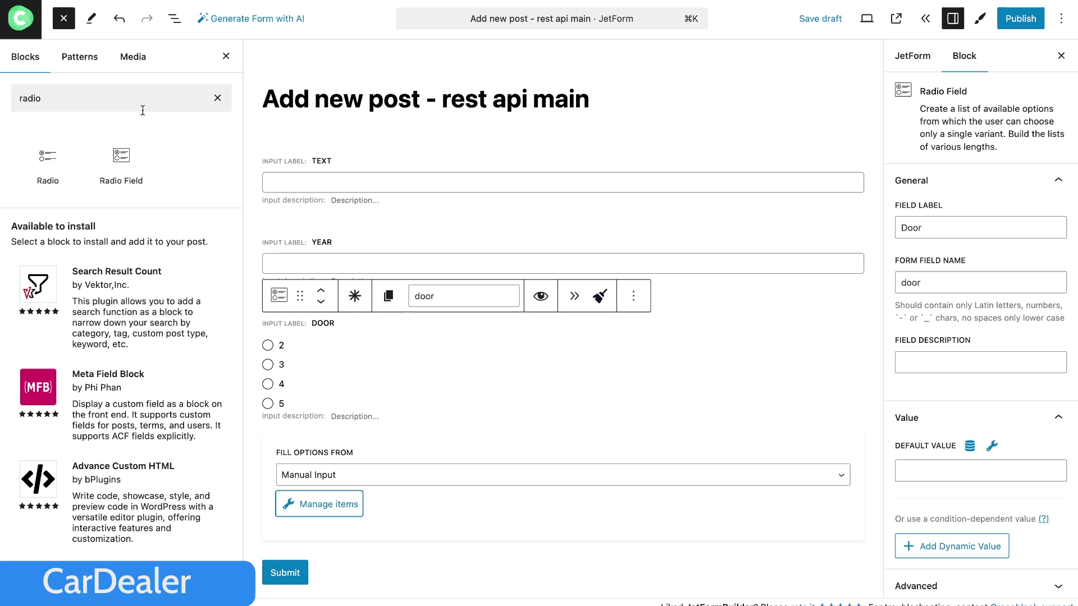
Add another Radio Field below the Door field and label it "Color"
left_click_drag(121, 163, 413, 534)
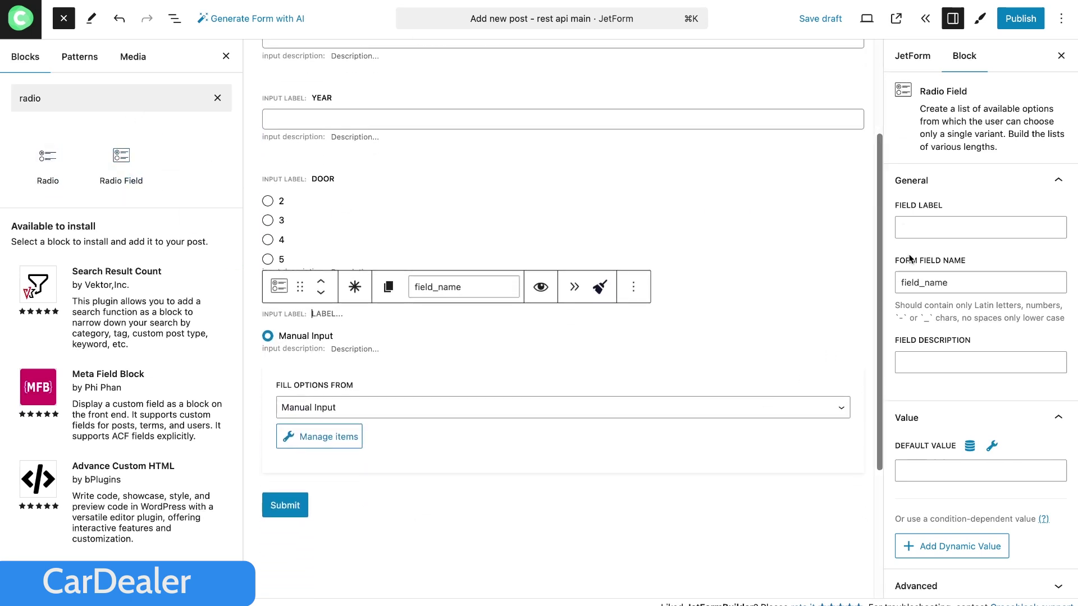
left_click(916, 227)
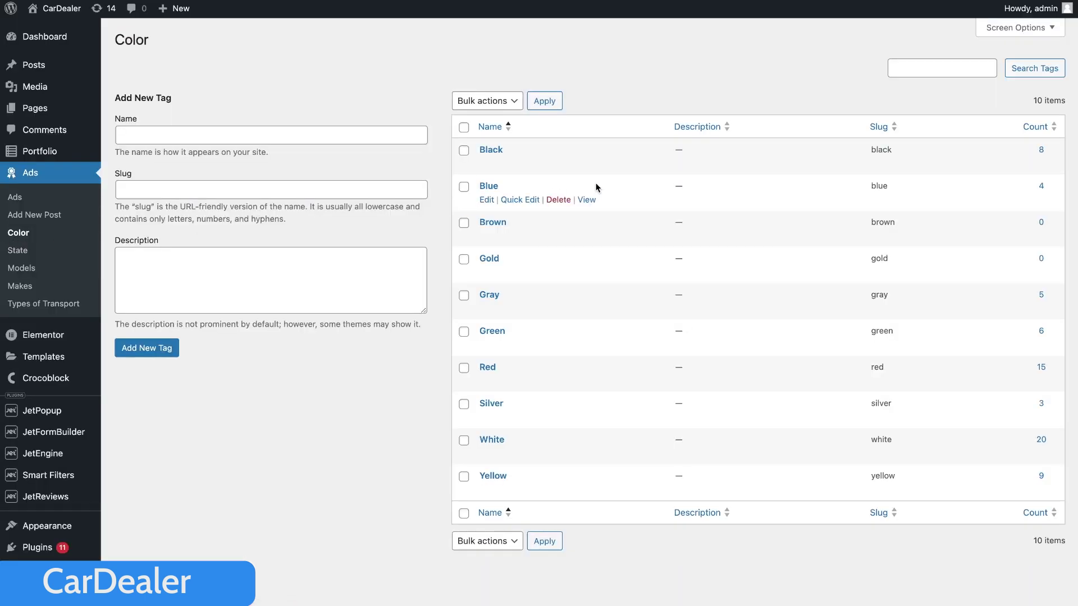
Examine CarDealer's Color terms and slugs, and the RentGo Exterior Color meta field with its Black option's value
mouse_move(757, 156)
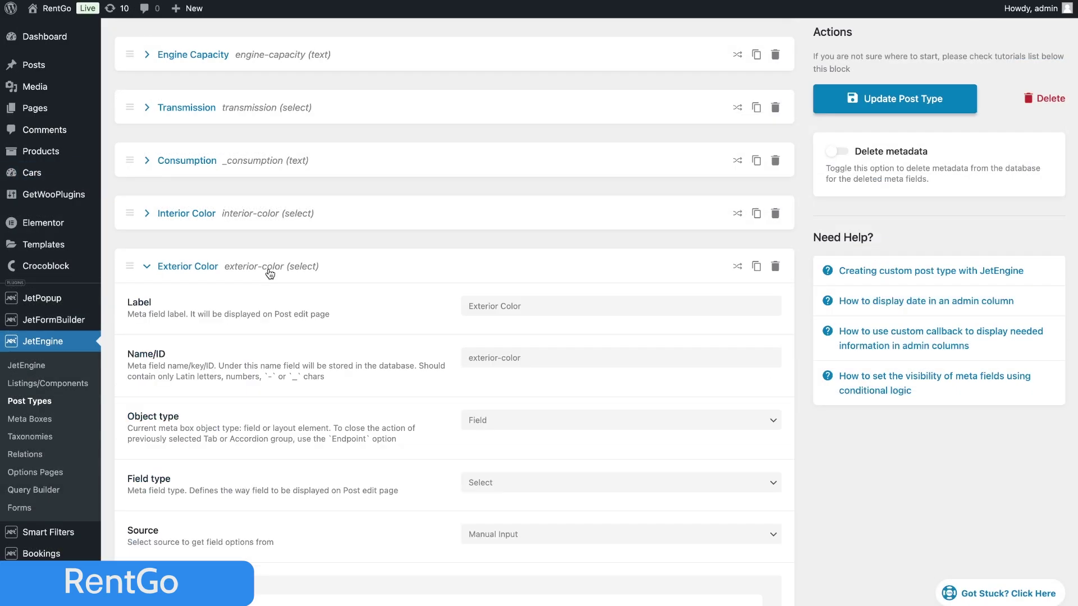
scroll(270, 273, "down", 5)
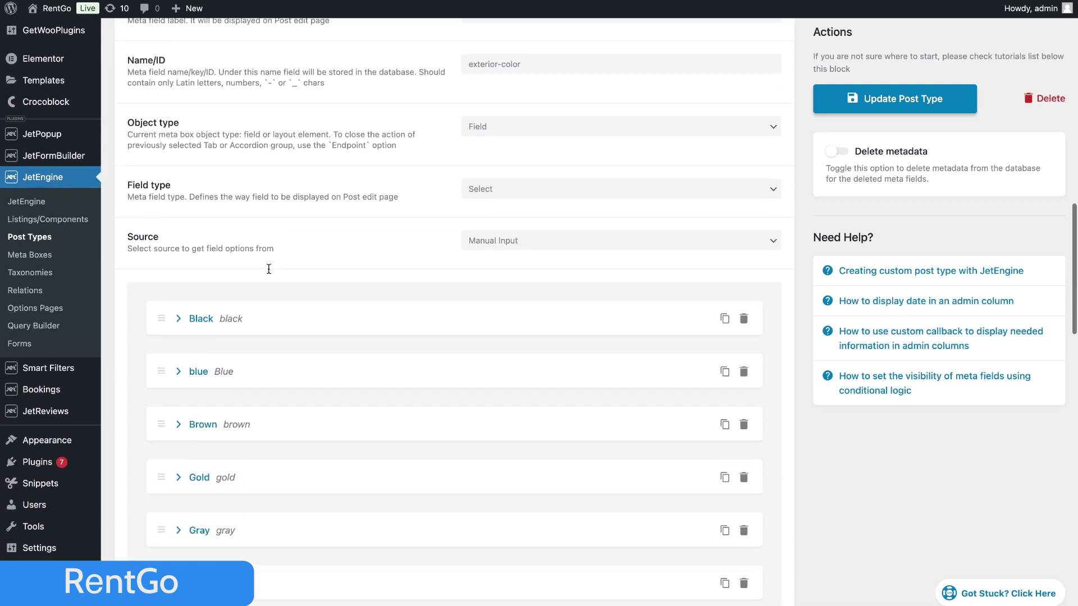
left_click(220, 318)
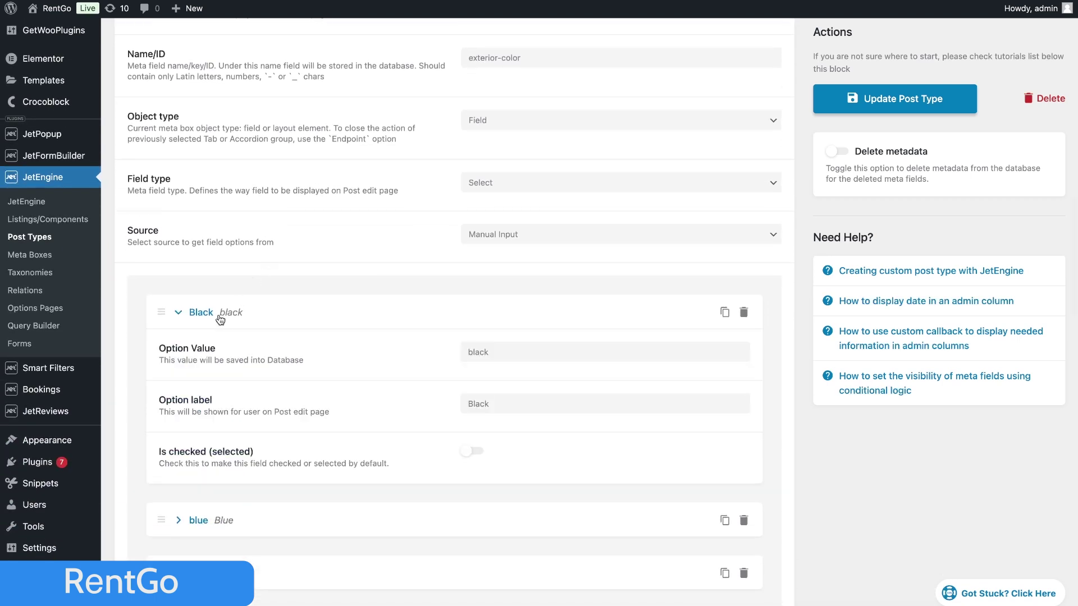
left_click(475, 353)
double_click(477, 353)
left_click(231, 318)
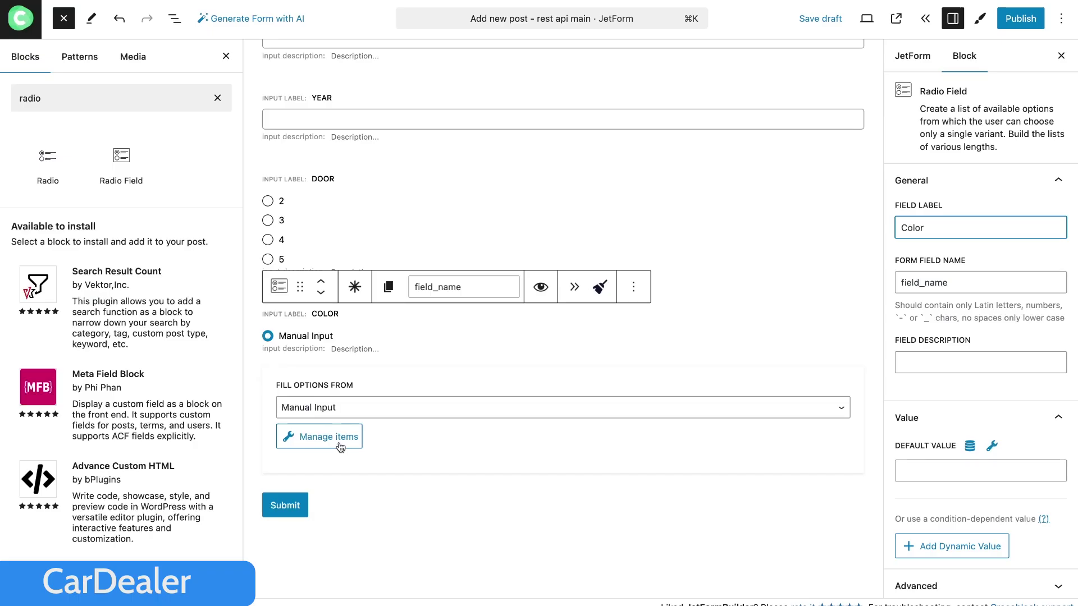
Add a manual option to the Color radio field with label "Black" and value "black"
left_click(331, 437)
left_click(288, 371)
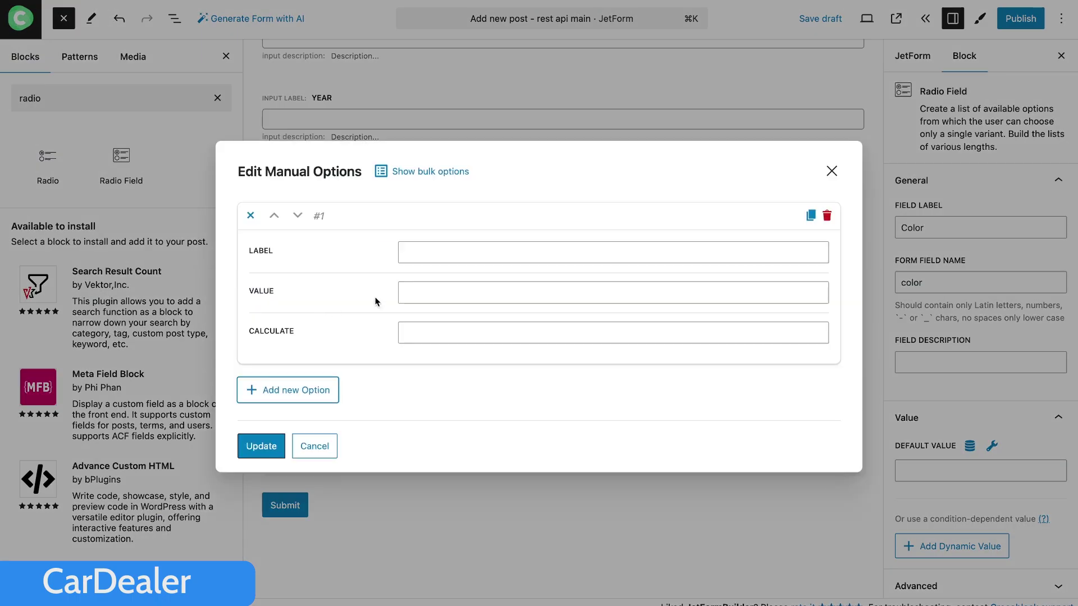
left_click(454, 252)
type("Black")
left_click(513, 293)
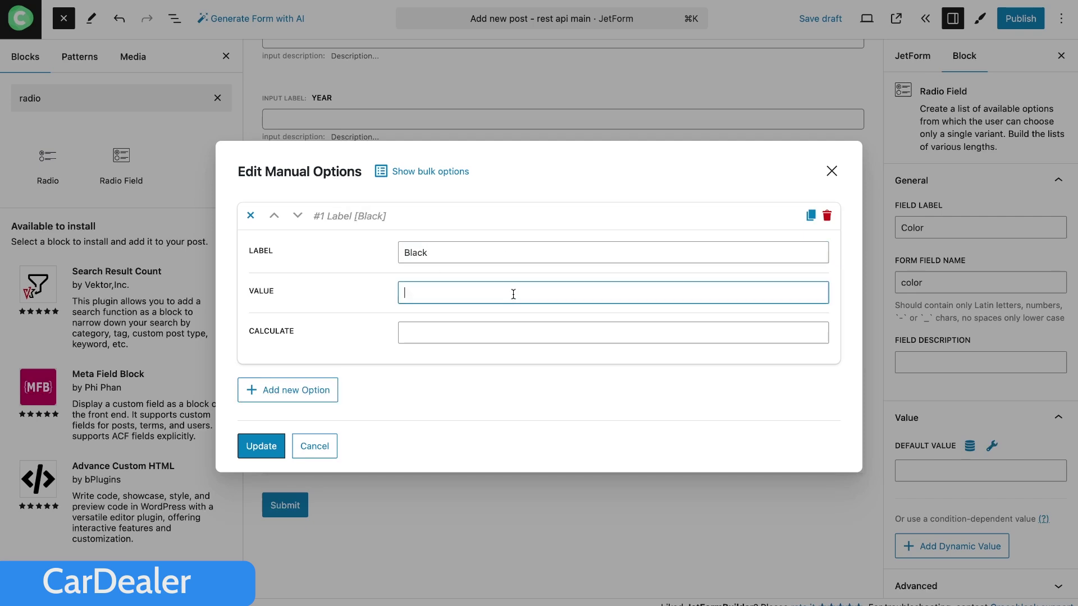
type("black")
Add a second Color option with label "Red" and value "red"
left_click(319, 390)
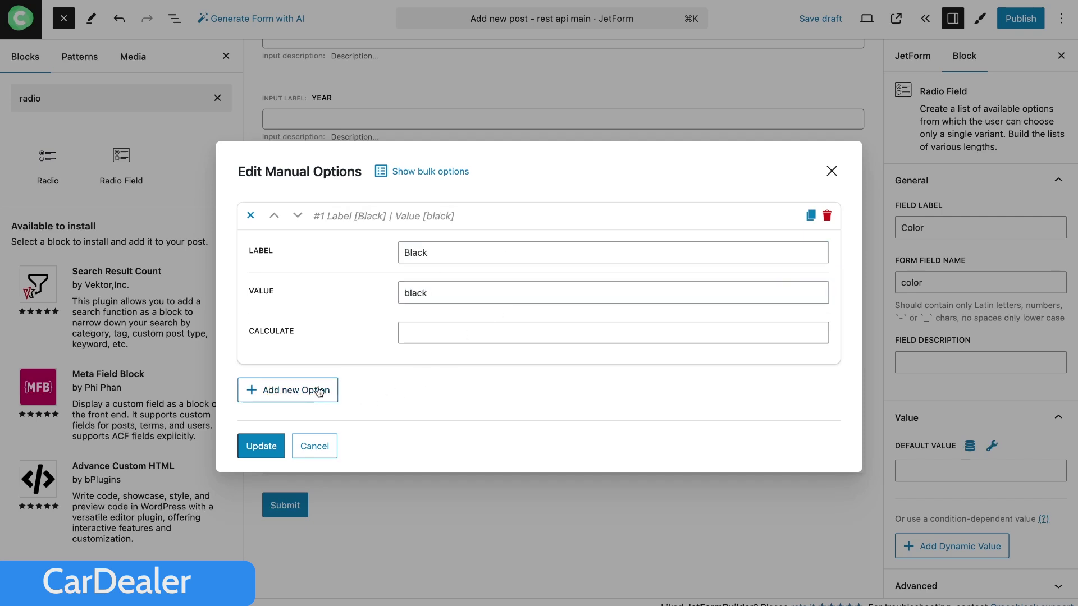
left_click(529, 374)
type("Red")
left_click(520, 417)
type("re")
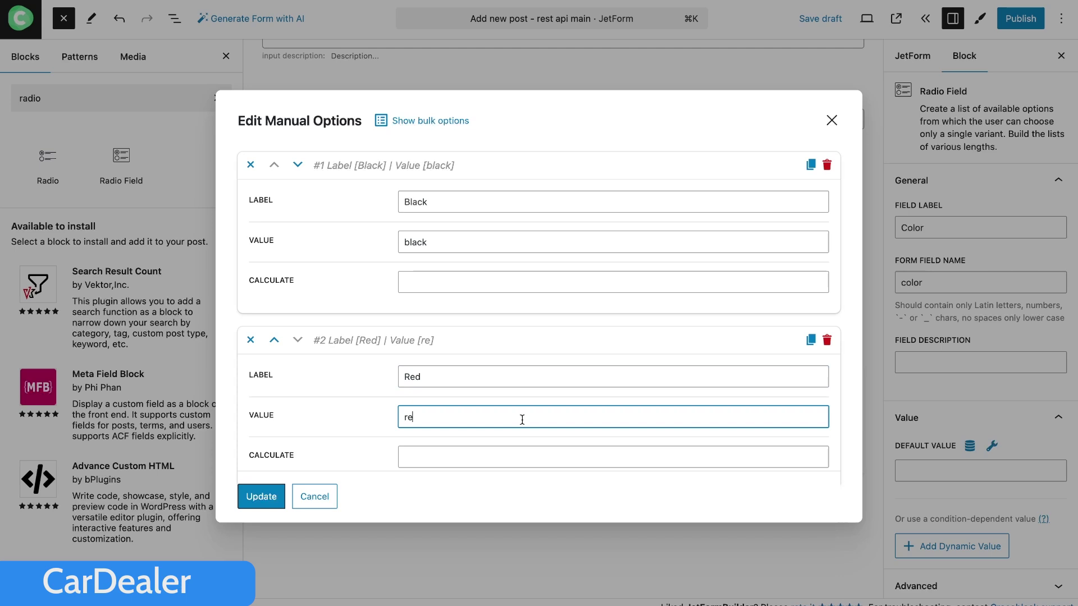
type("d")
Add a third Color option with label "Blue" and value "blue"
scroll(488, 417, "down", 2)
left_click(328, 440)
scroll(449, 365, "down", 2)
left_click(536, 299)
type("Blue")
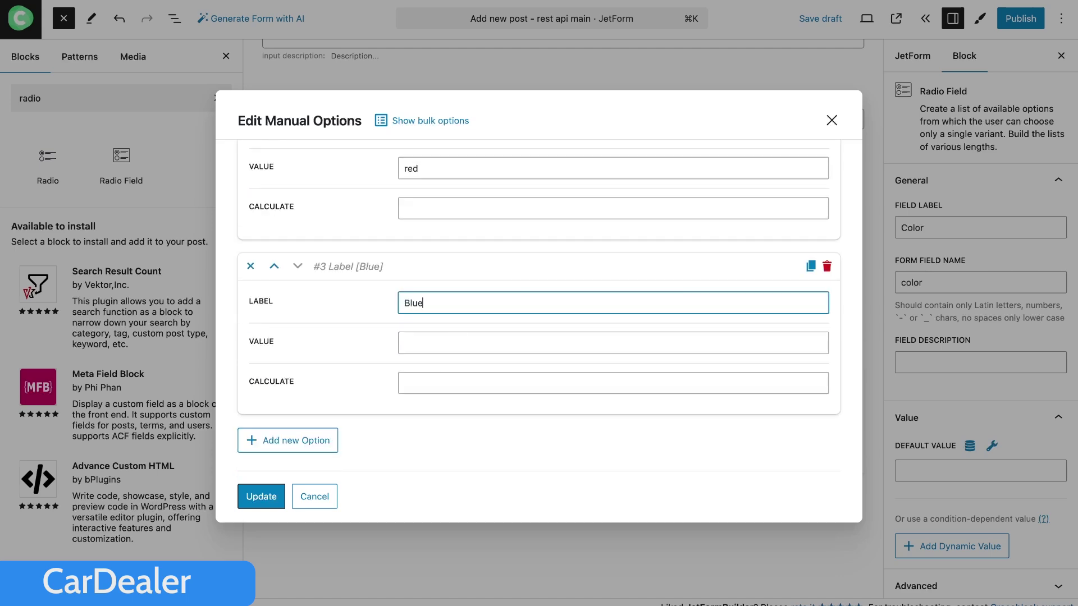
left_click(532, 341)
type("blue")
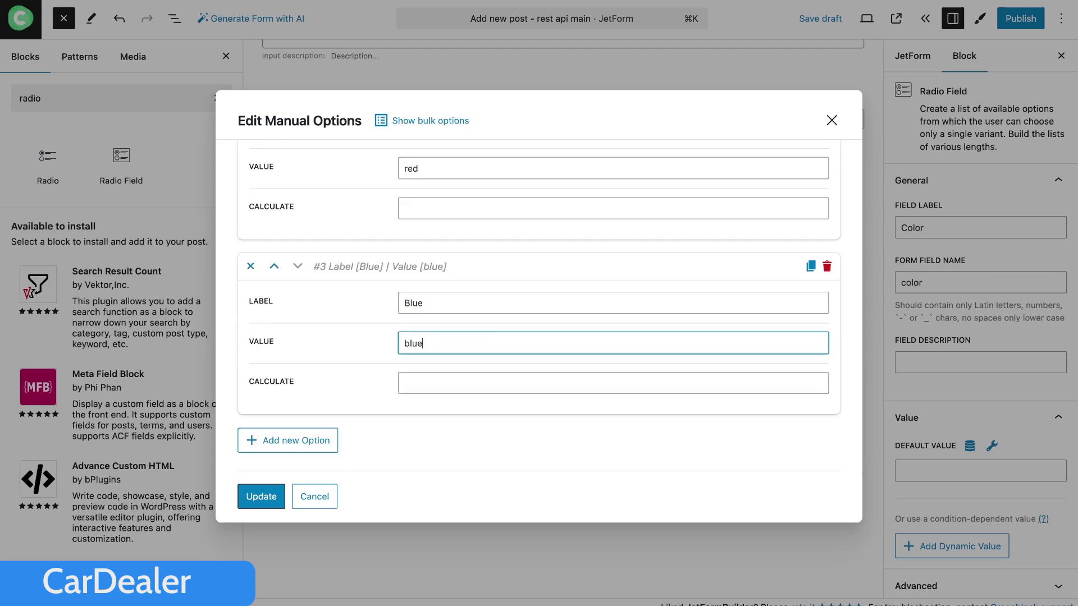
Add a fourth Color option with label "White" and value "white", and apply the manual options
left_click(334, 439)
scroll(536, 337, "down", 2)
left_click(536, 303)
type("W")
left_click(512, 341)
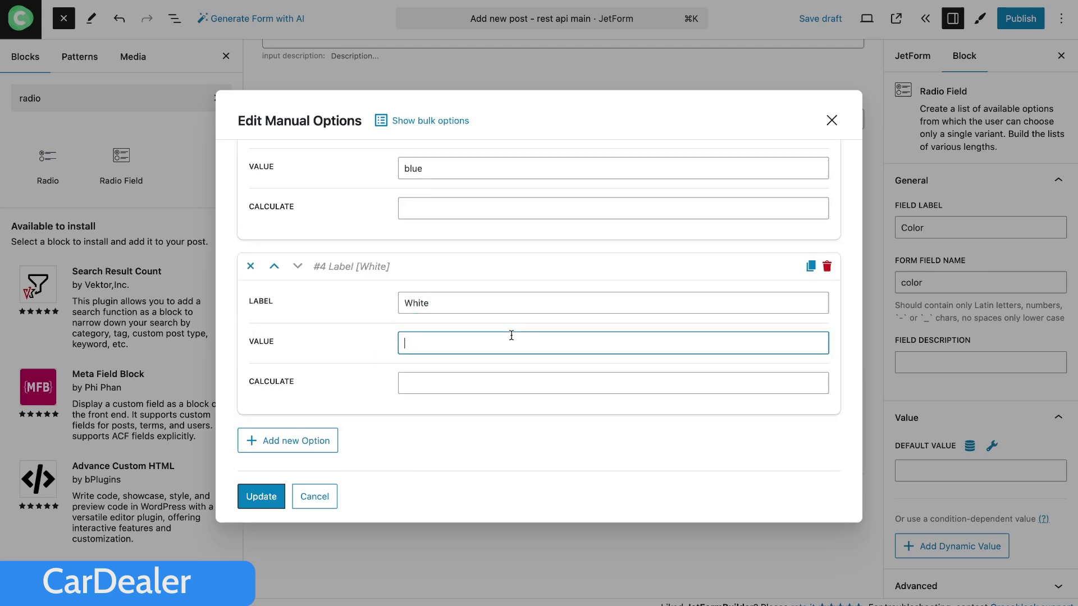
type("white")
left_click(261, 497)
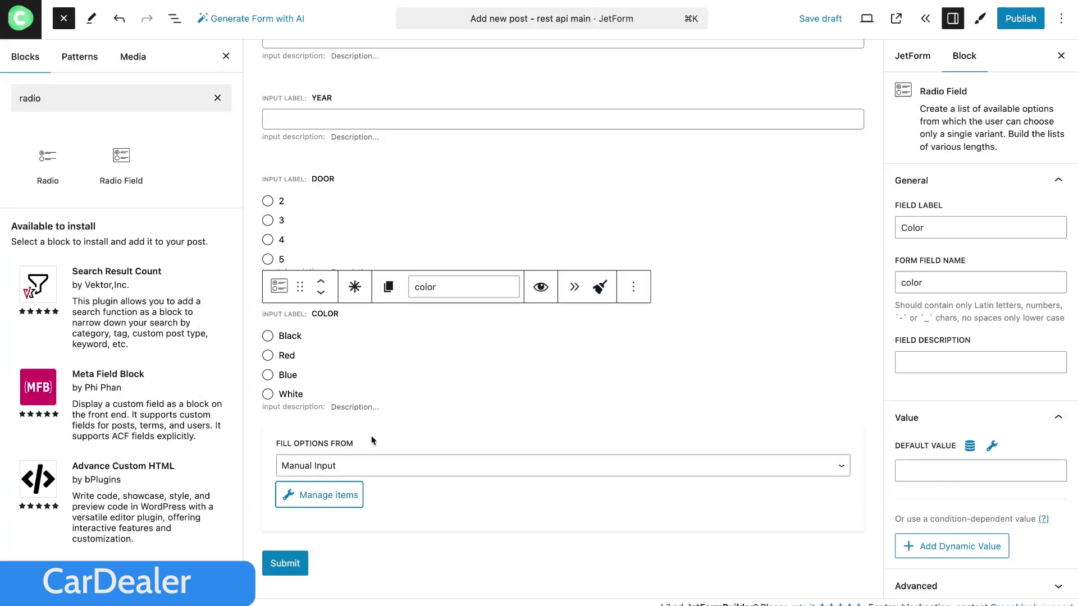
Add another Radio Field between the Color field and the Submit button, and label it "Engine type"
scroll(450, 324, "down", 3)
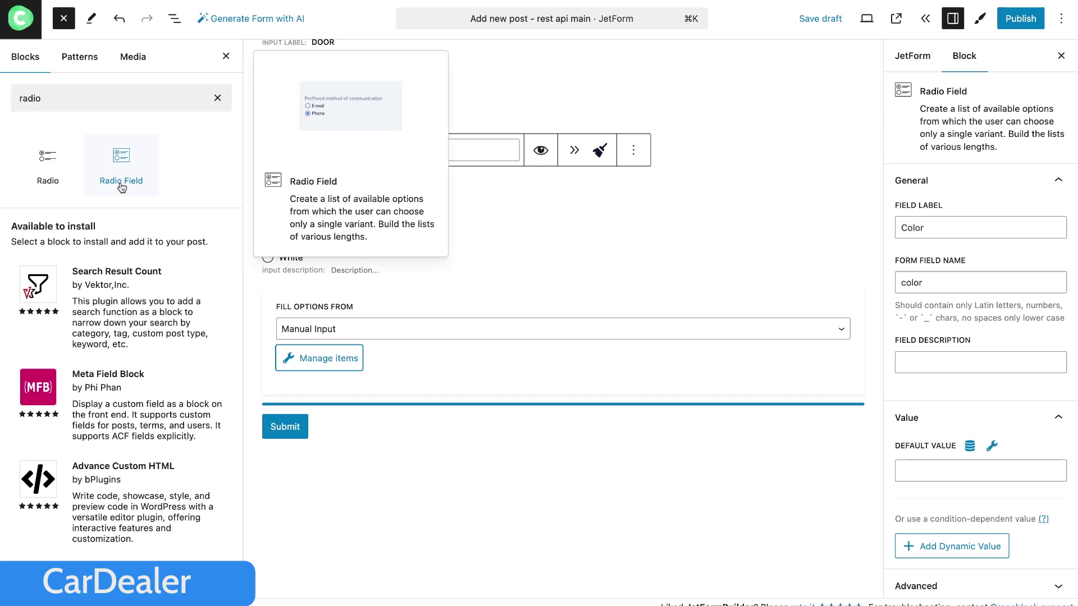
left_click_drag(116, 168, 295, 392)
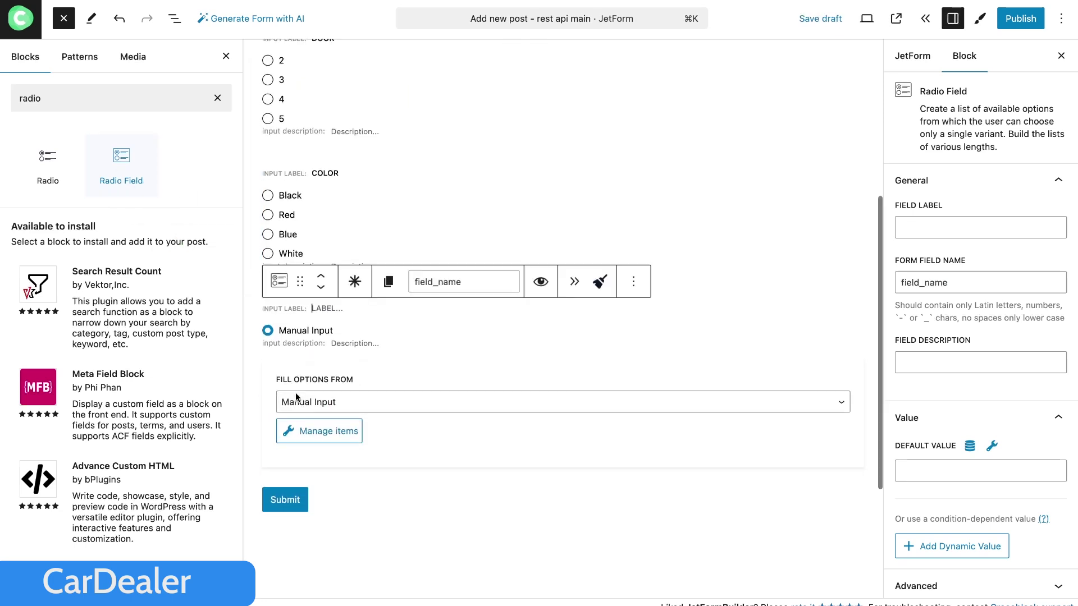
left_click(900, 234)
type("Engine ")
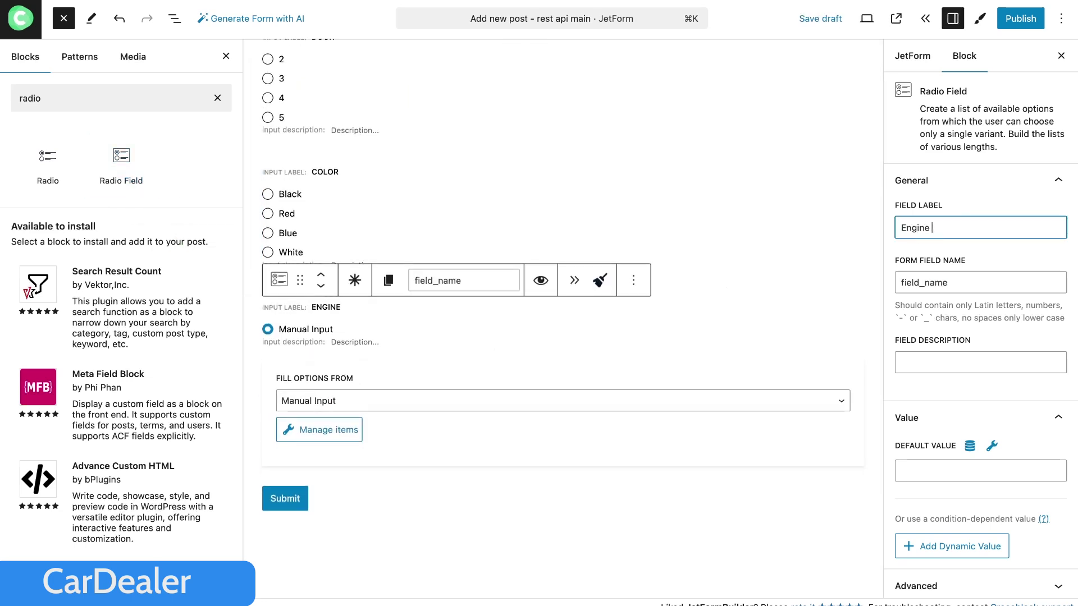
type("type")
Add the manual options "Petrol" with value "petrol" and "Diesel" with value "diesel" to the Engine type field
left_click(319, 430)
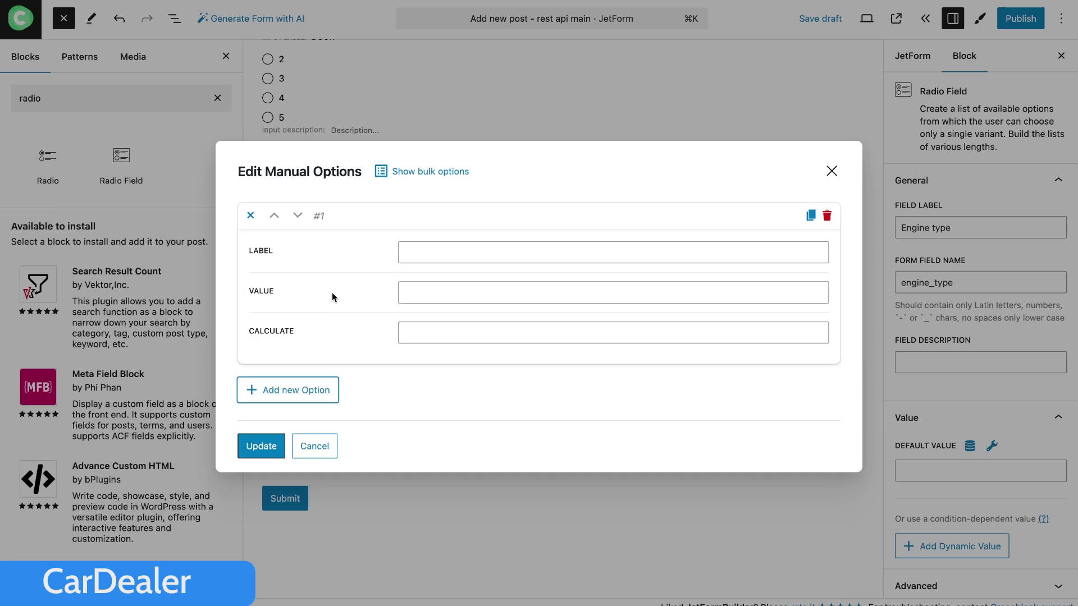
left_click(429, 253)
type("Petrol")
left_click(460, 294)
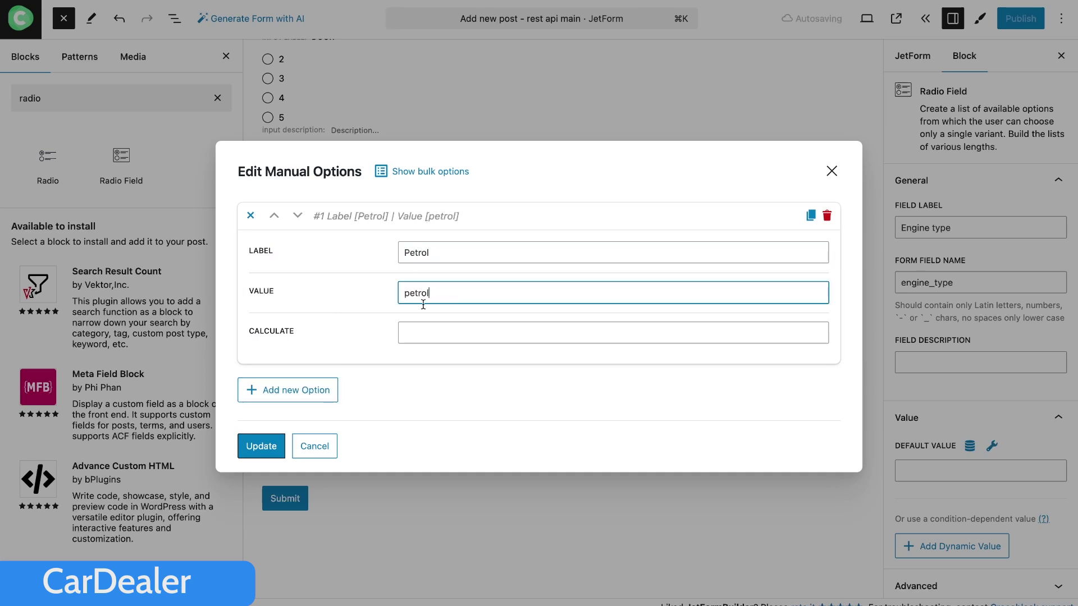
left_click(288, 389)
left_click(433, 375)
type("Diesel")
key("Tab")
type("diesel")
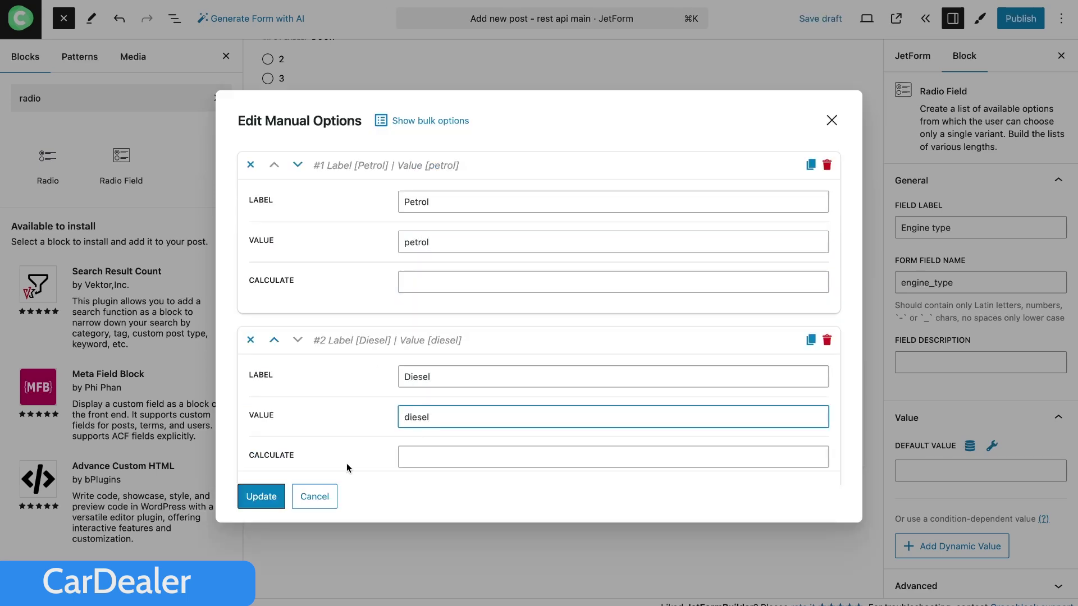
Add an Engine type option labelled "Gazoline" with value "gazoline", and apply the manual options
scroll(347, 468, "down", 2)
left_click(288, 431)
left_click(485, 303)
type("Gazoline")
left_click(486, 349)
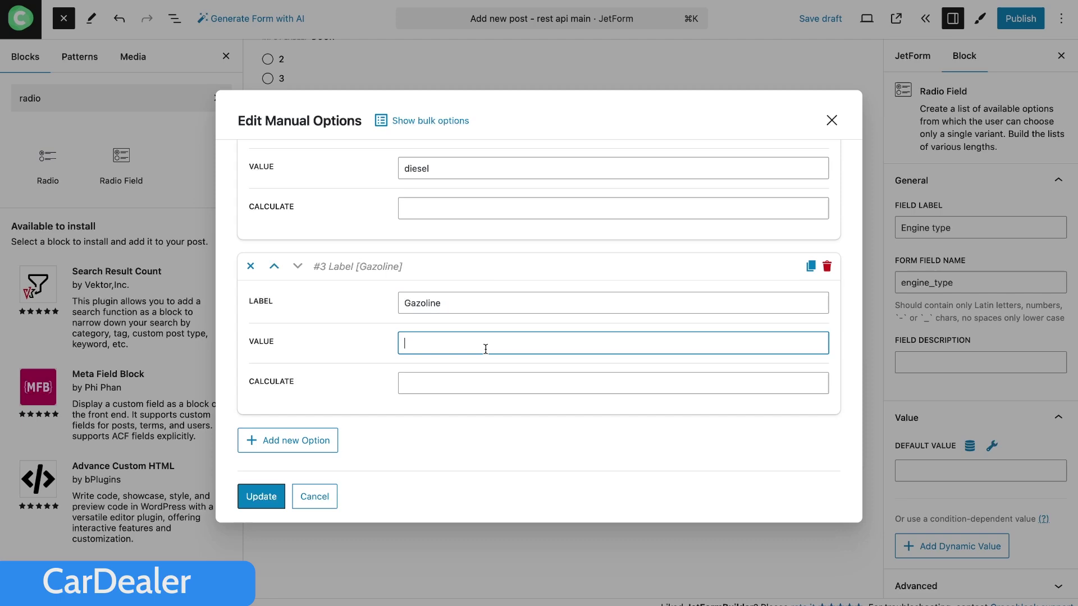
type("gazoline")
key("Return")
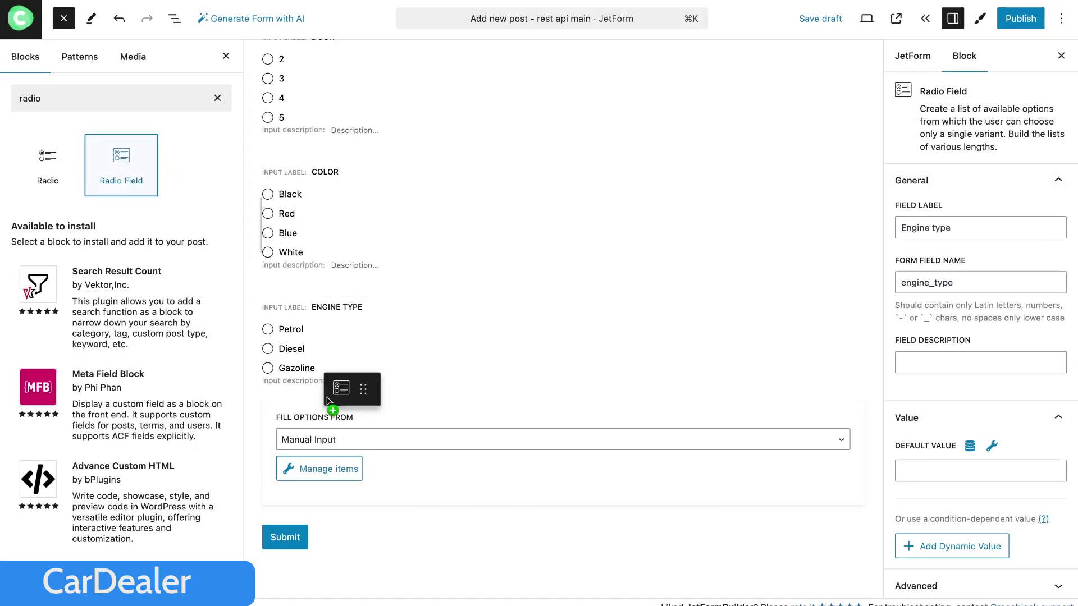
Add another Radio Field between the Engine type field and the Submit button, and label it "Transmission"
left_click_drag(328, 400, 328, 403)
left_click(981, 227)
type("Transmission")
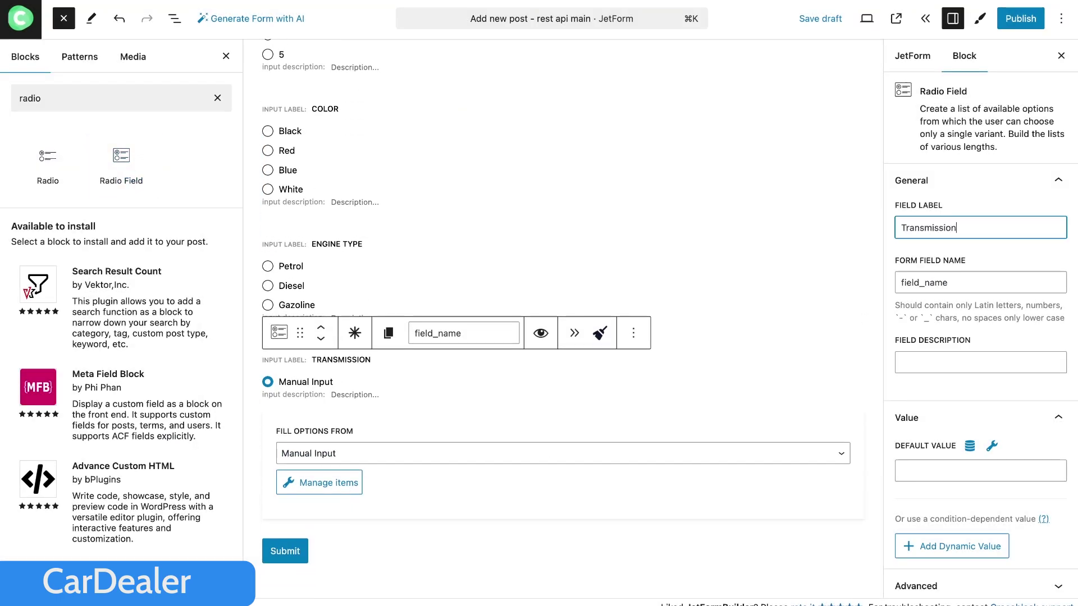
Add the manual options "Automatic" with value "automatic" and "Manual" with value "manual" to the Transmission field, and apply them
left_click(328, 483)
left_click(356, 303)
type("Automatic")
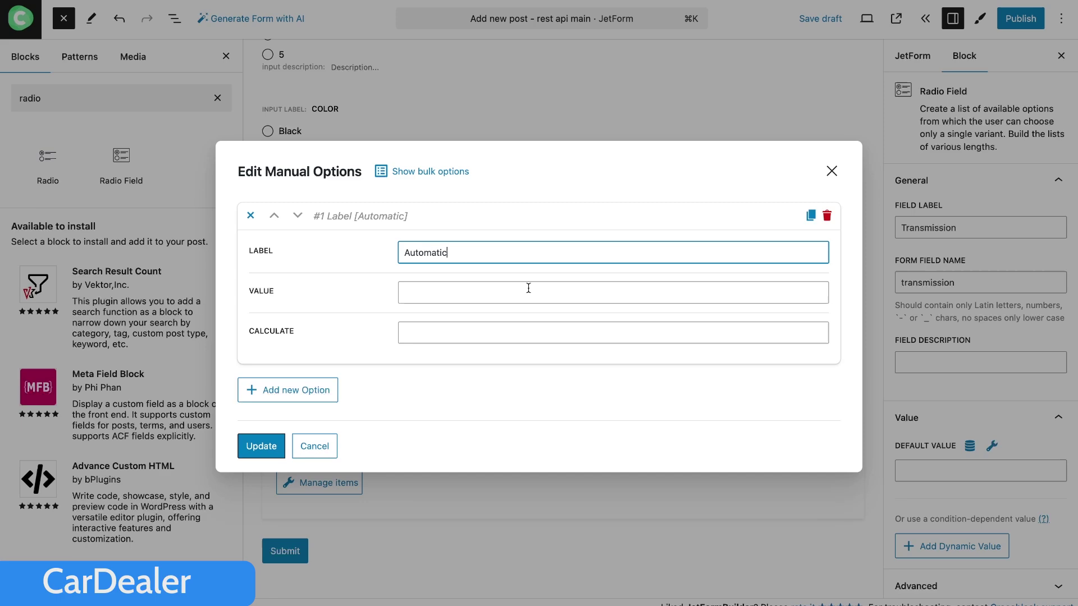
left_click(528, 288)
type("automatic")
left_click(293, 392)
type("Manual")
left_click(522, 424)
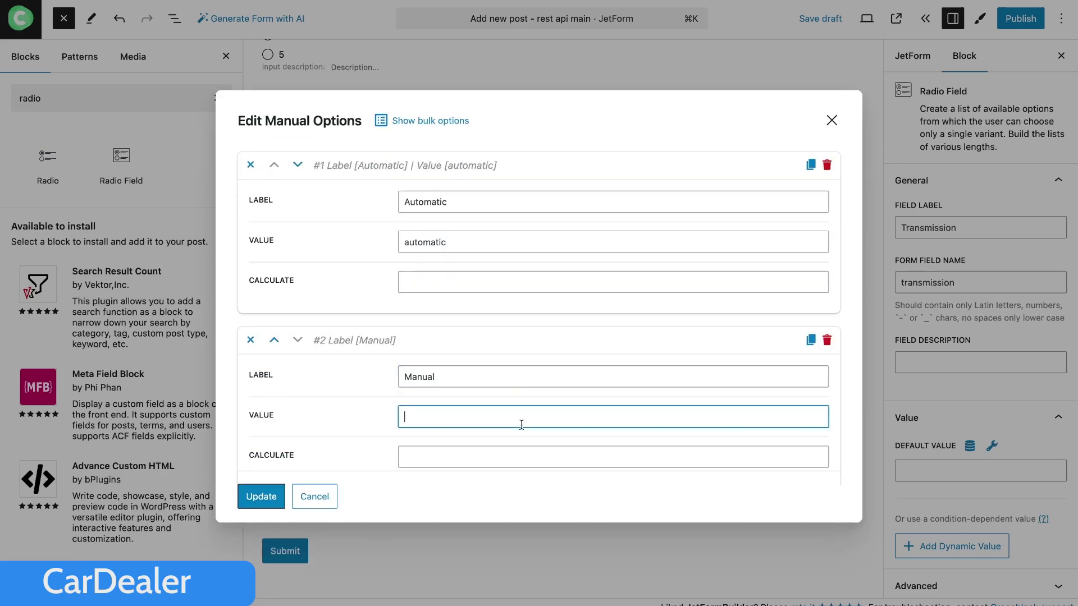
type("manual")
left_click(261, 496)
Add an Insert/Update Post action to the form's post submit actions
left_click(912, 55)
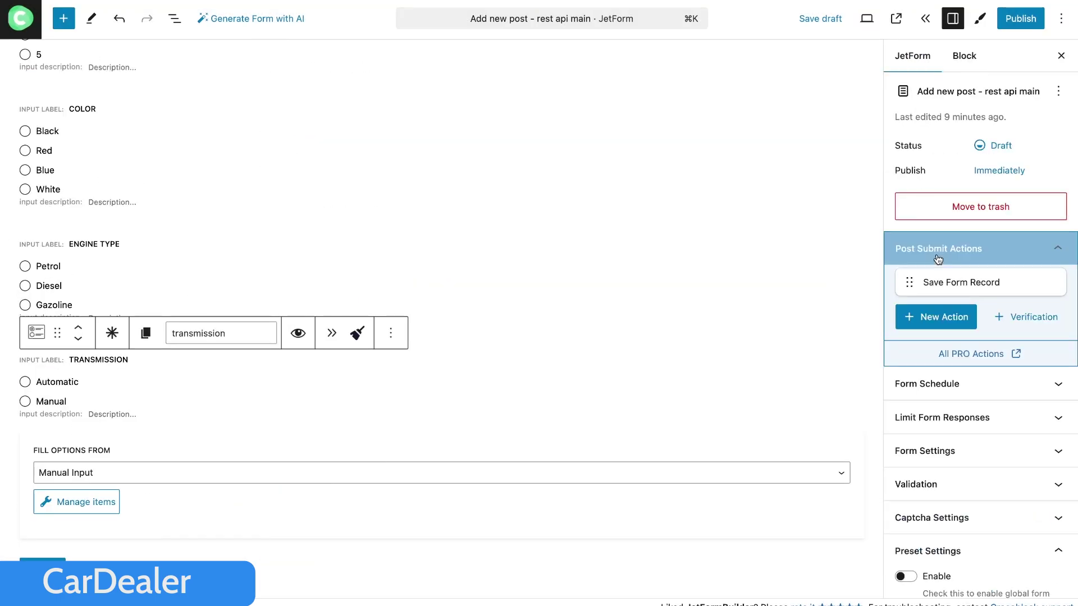
left_click(957, 315)
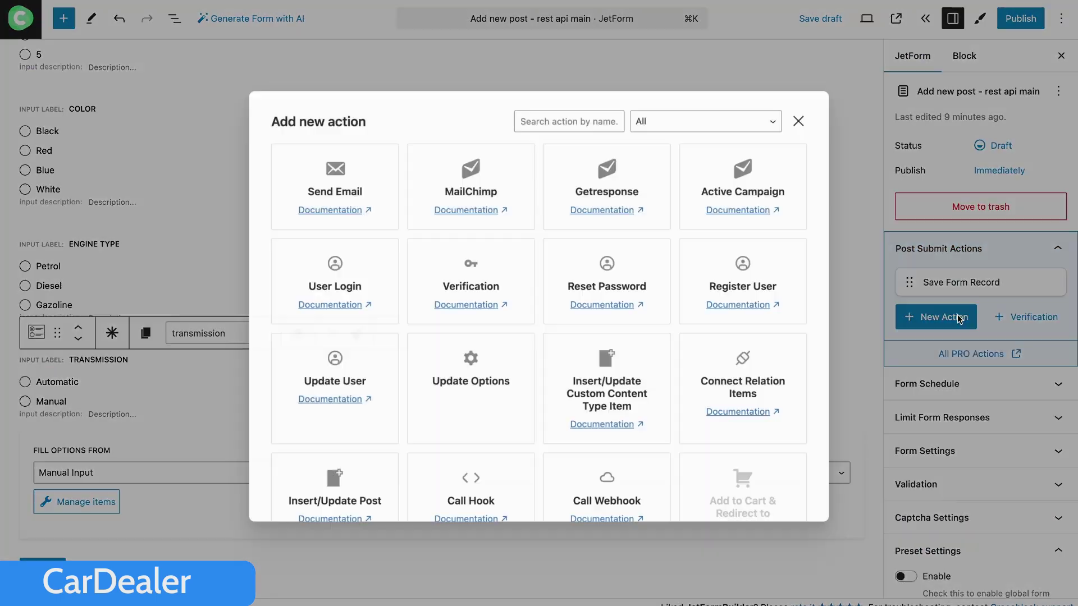
left_click(598, 115)
type("ins")
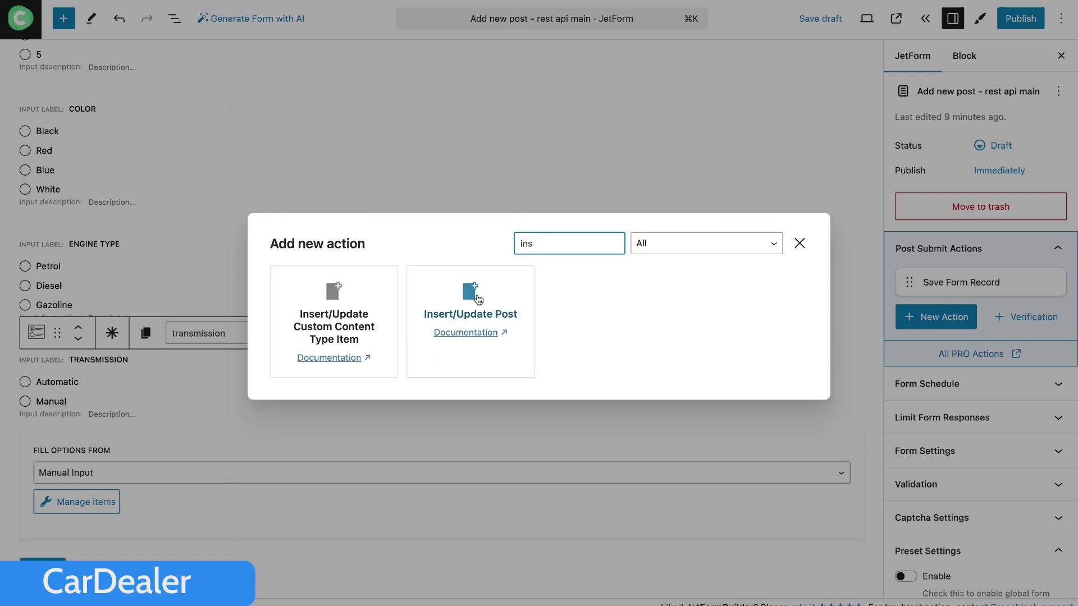
left_click(477, 298)
Set the Insert/Update Post action's post type to Ads and its post status to Draft
left_click(474, 171)
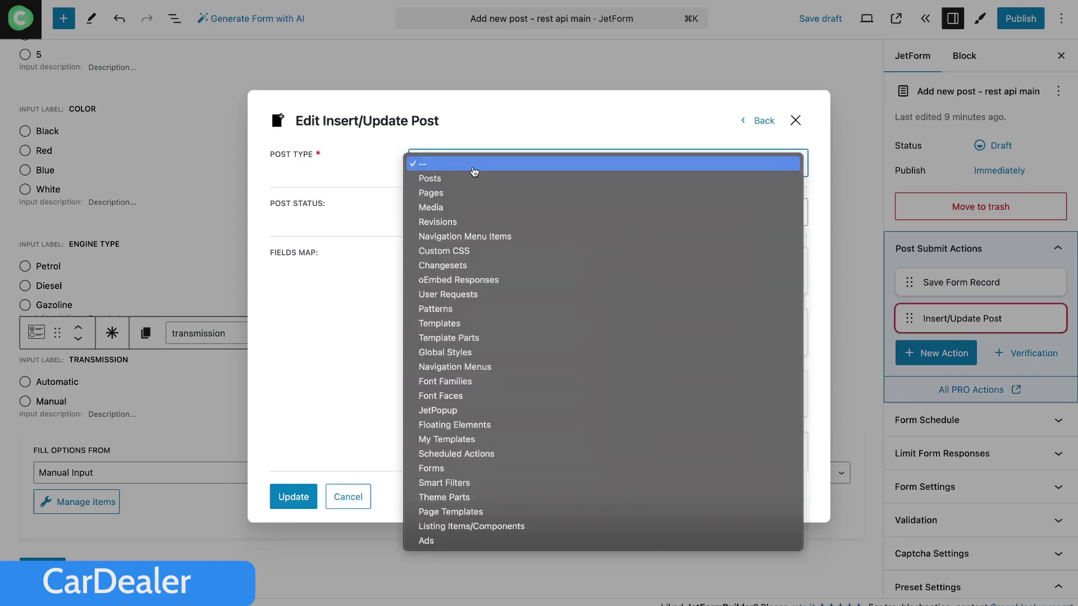
left_click(458, 541)
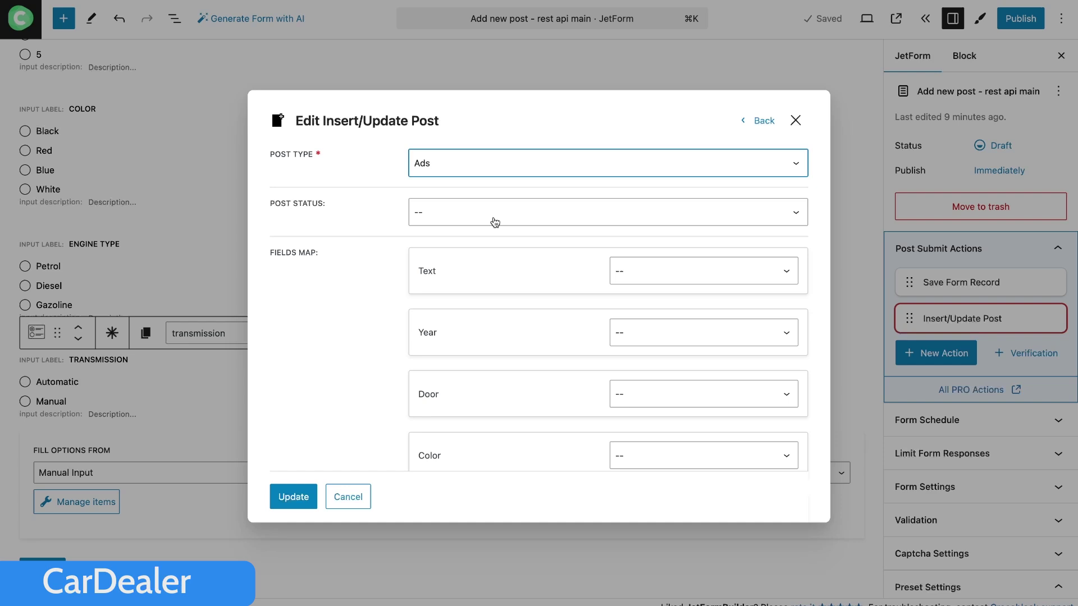
left_click(495, 223)
left_click(494, 229)
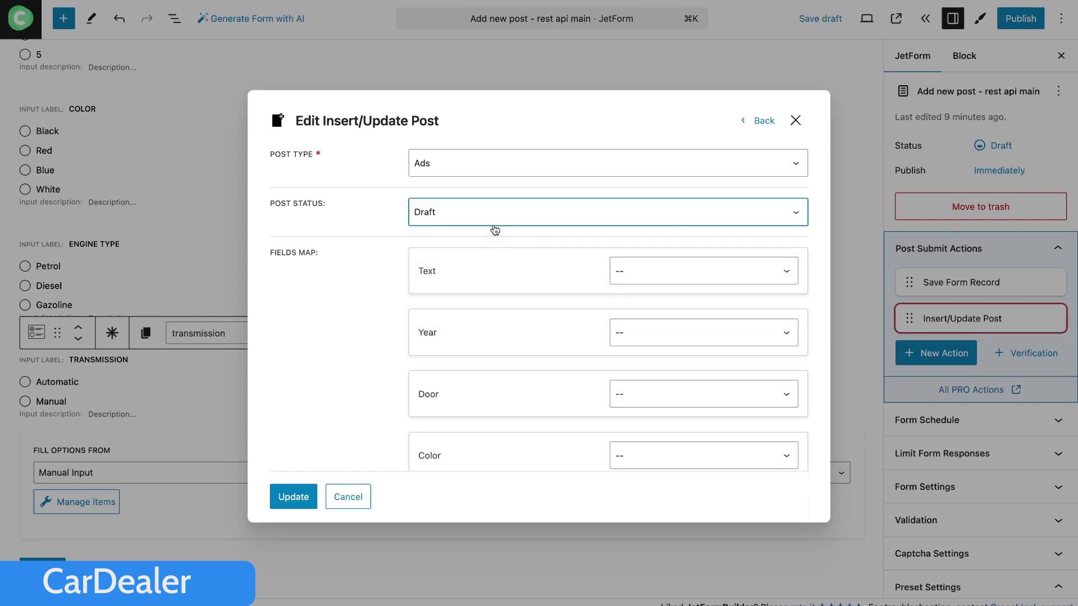
Map the Text field to Post Title and the Year field to Post Meta with the Ads meta field name "year"
left_click(644, 270)
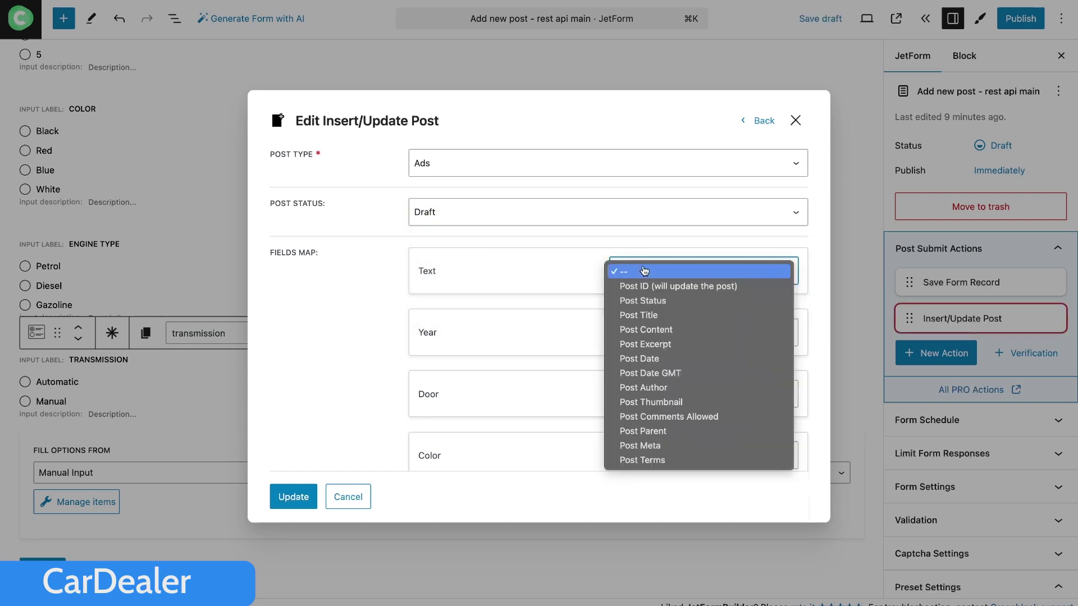
left_click(639, 315)
left_click(666, 336)
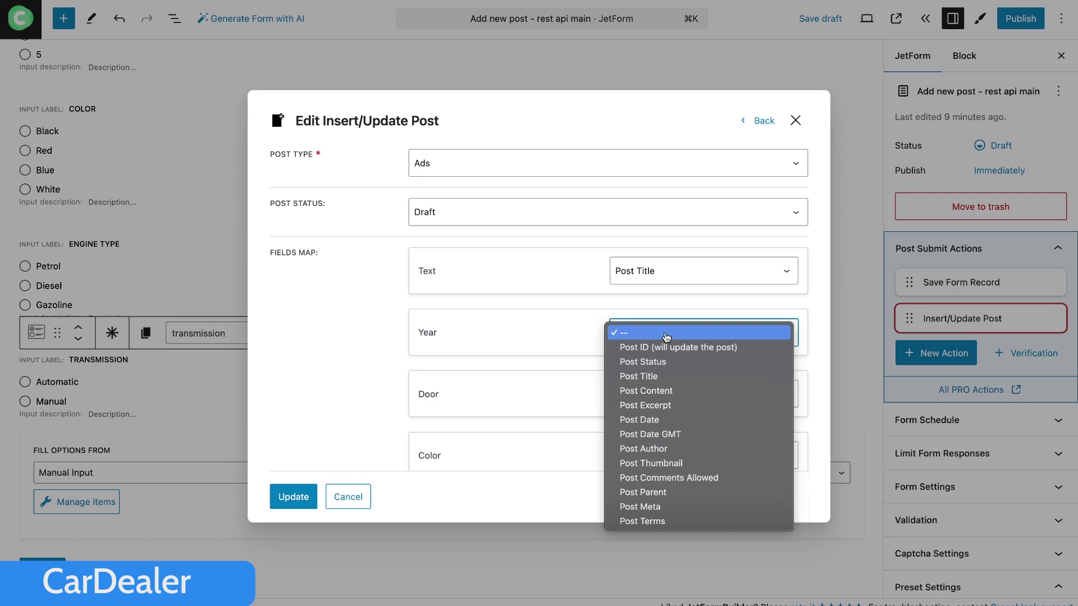
left_click(669, 507)
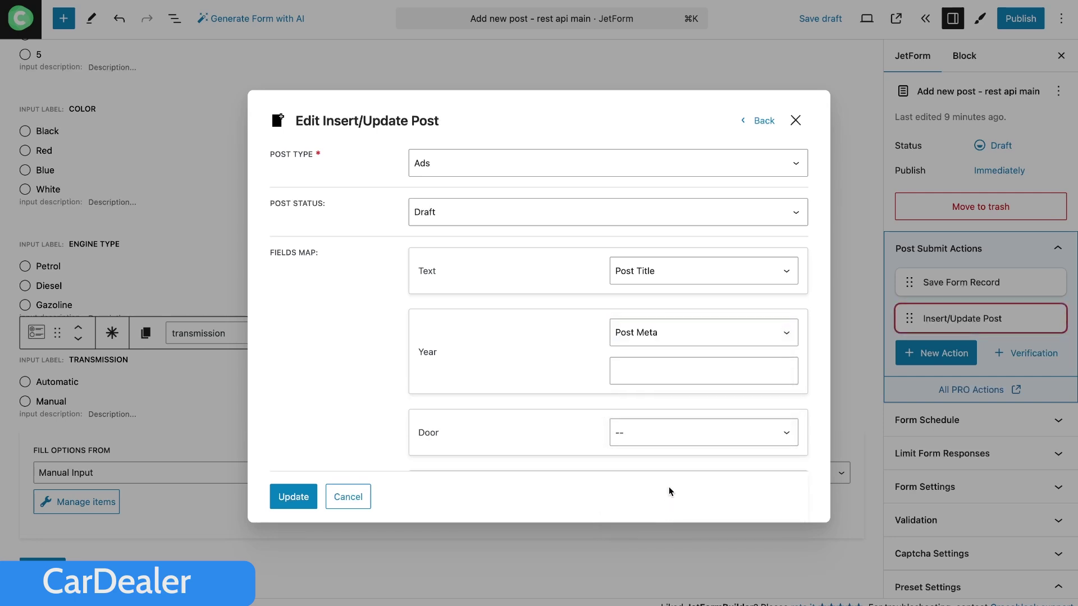
left_click(655, 372)
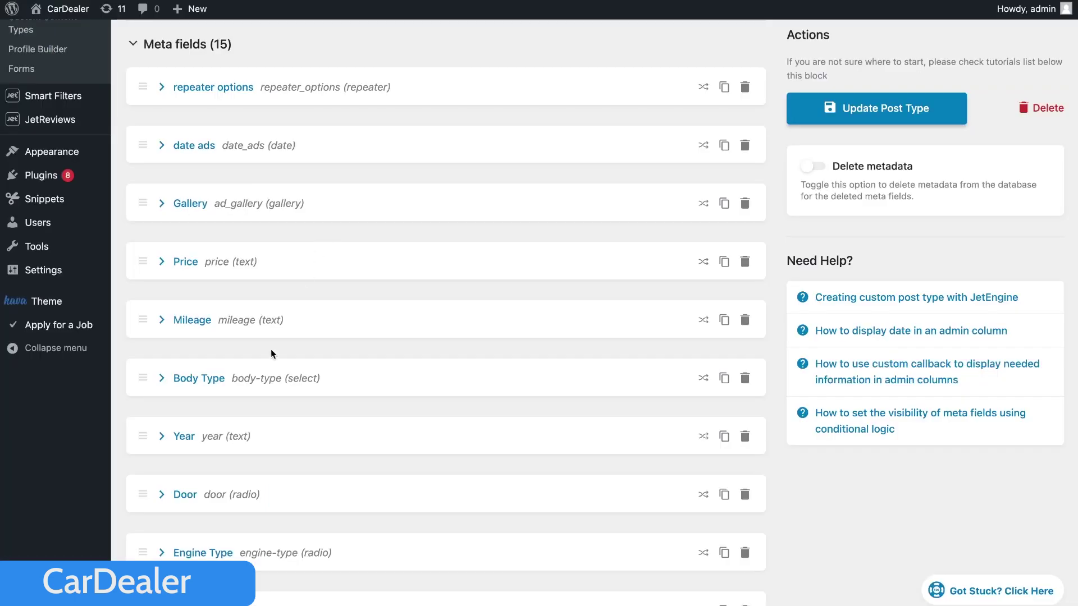
left_click(214, 436)
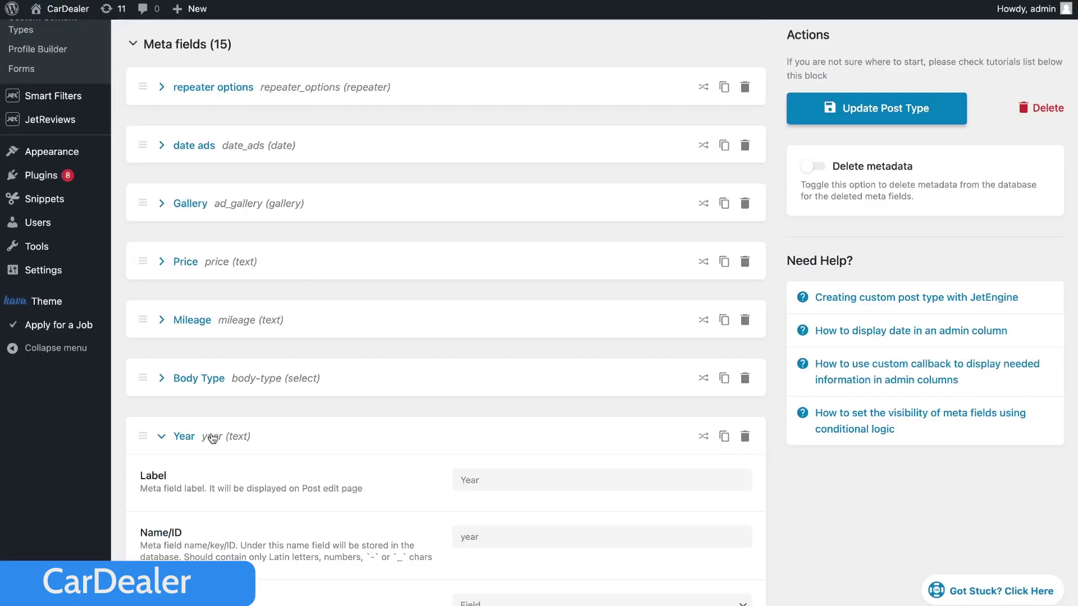
double_click(485, 536)
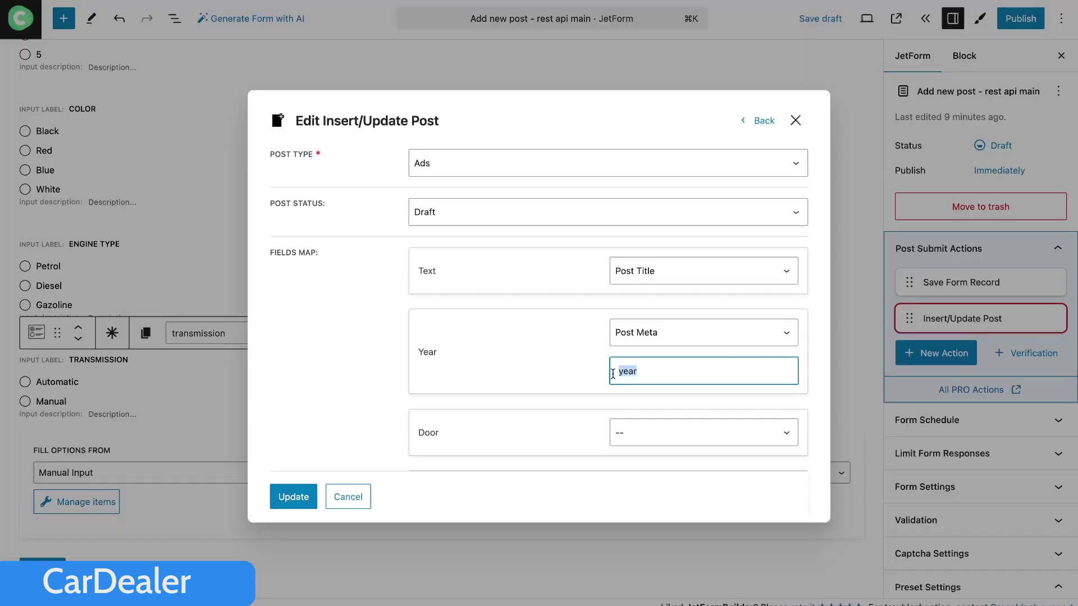
Map the Door field to Post Meta, copying the name "door" from the Ads post type's Door meta field
scroll(539, 269, "down", 5)
left_click(702, 198)
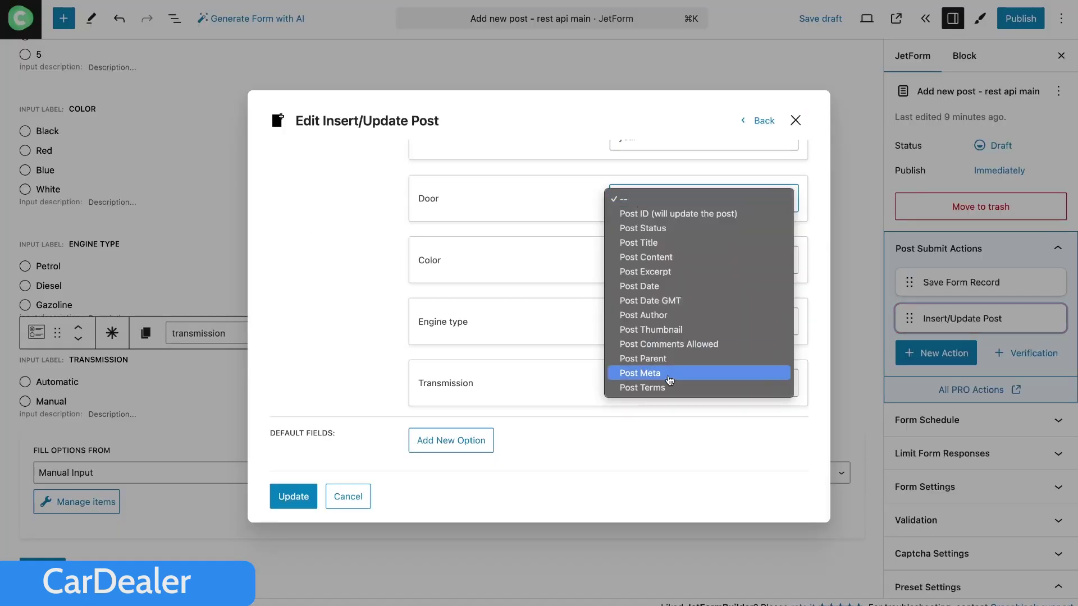
left_click(669, 375)
left_click(651, 247)
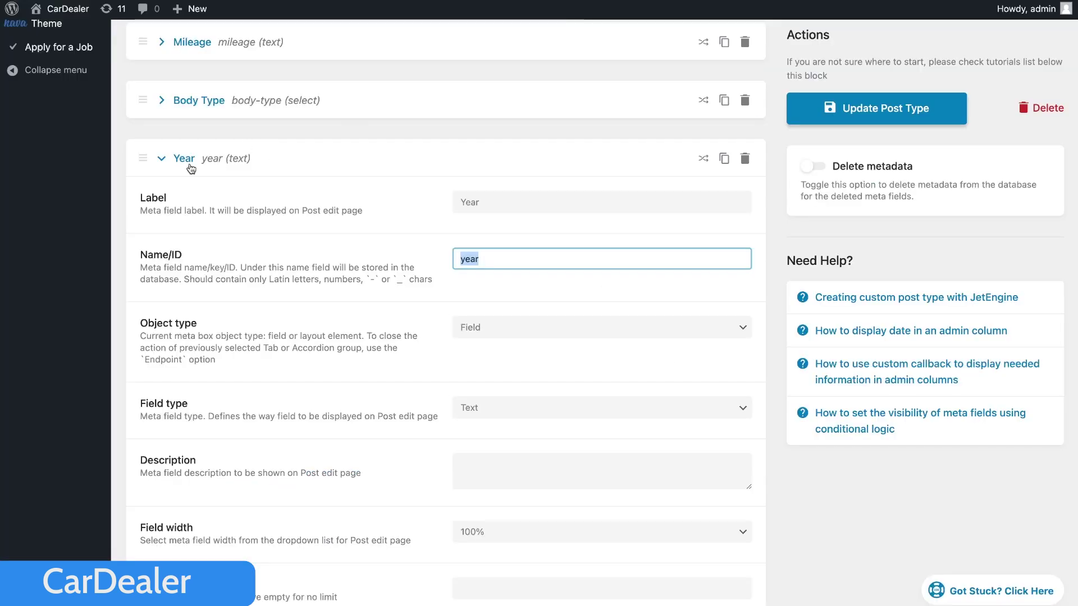
left_click(188, 163)
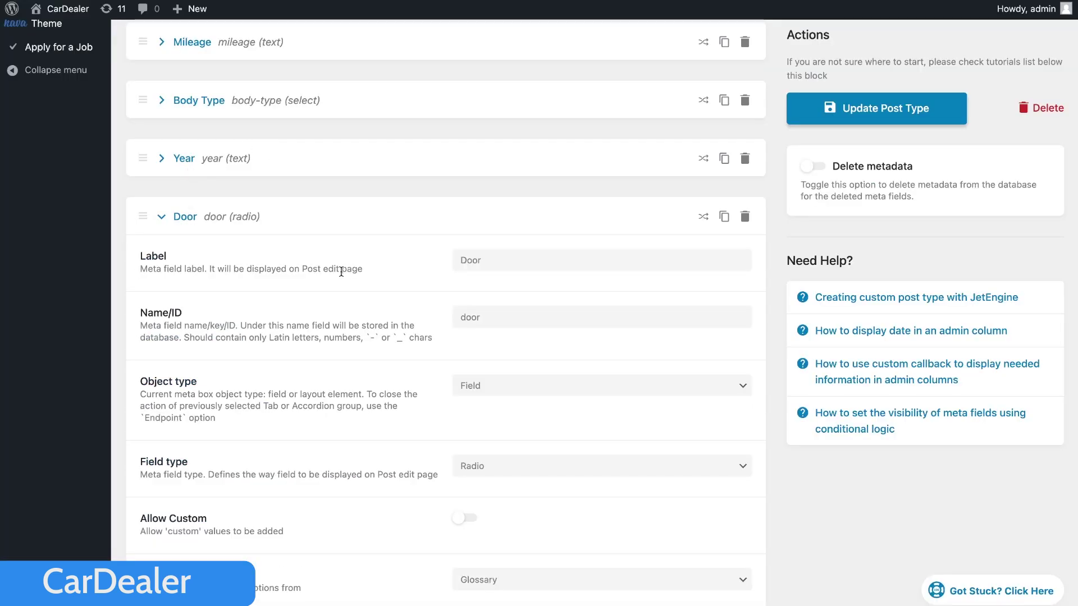
double_click(471, 317)
key("ctrl+c")
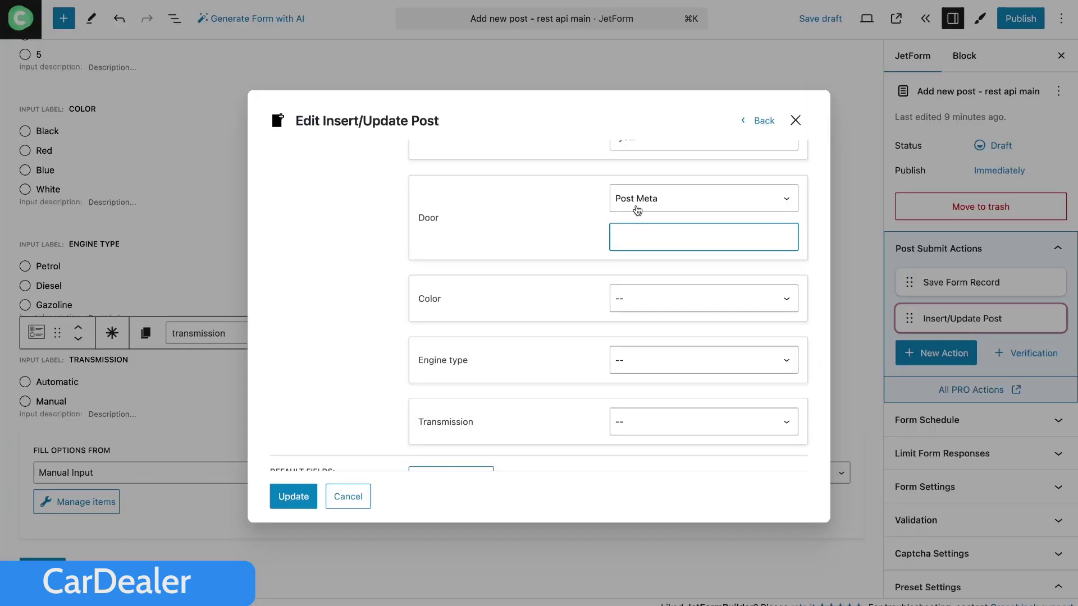
key("ctrl+v")
left_click(704, 299)
left_click(640, 472)
left_click(658, 337)
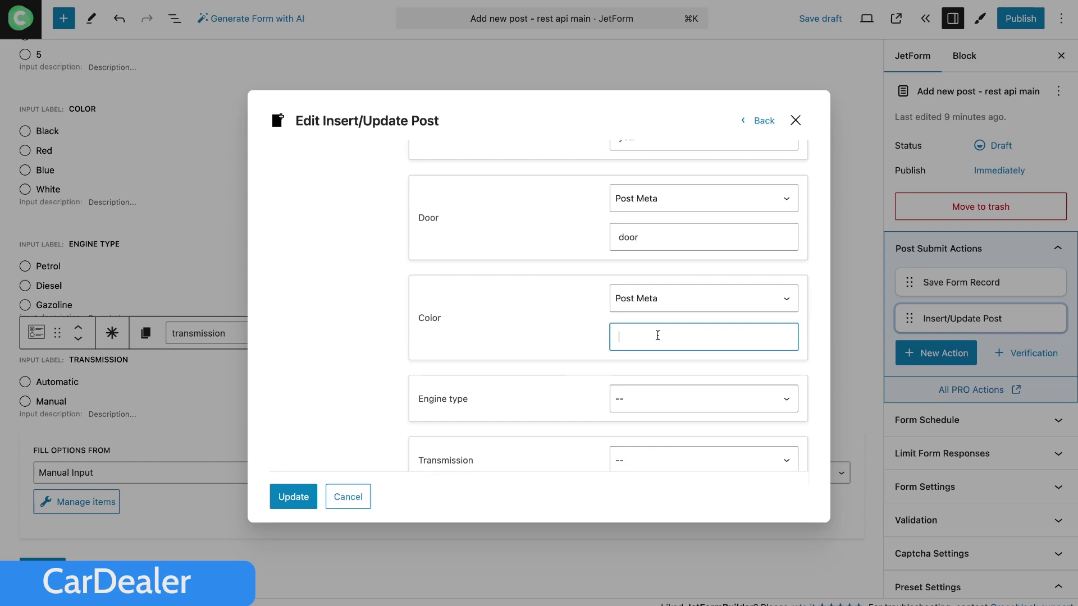
left_click(704, 298)
left_click(623, 123)
Map the Color field to Post Terms with the Color taxonomy
left_click(677, 299)
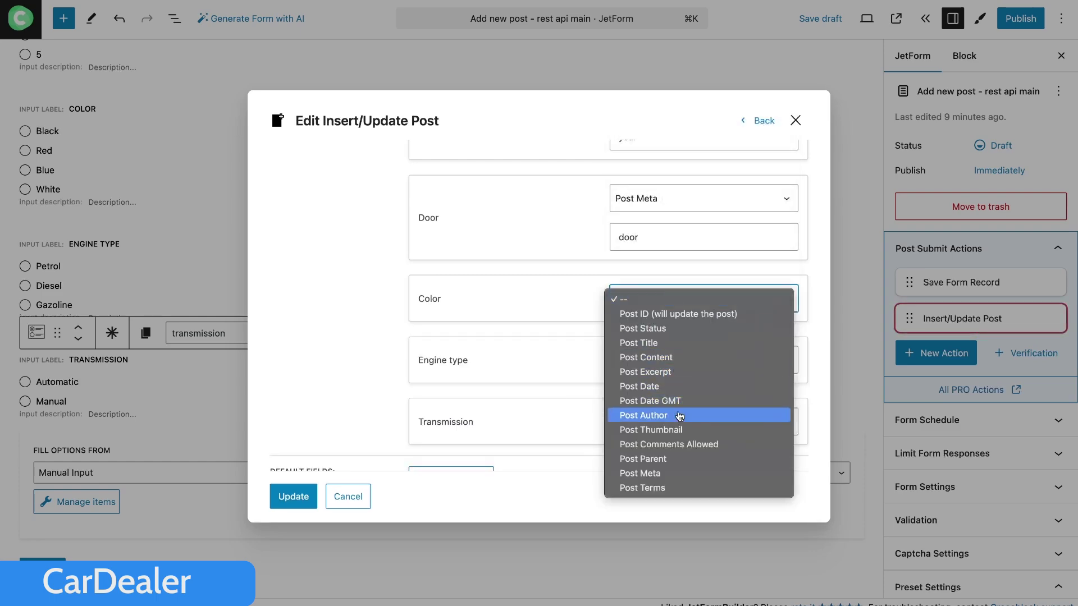
left_click(668, 488)
left_click(674, 339)
left_click(650, 503)
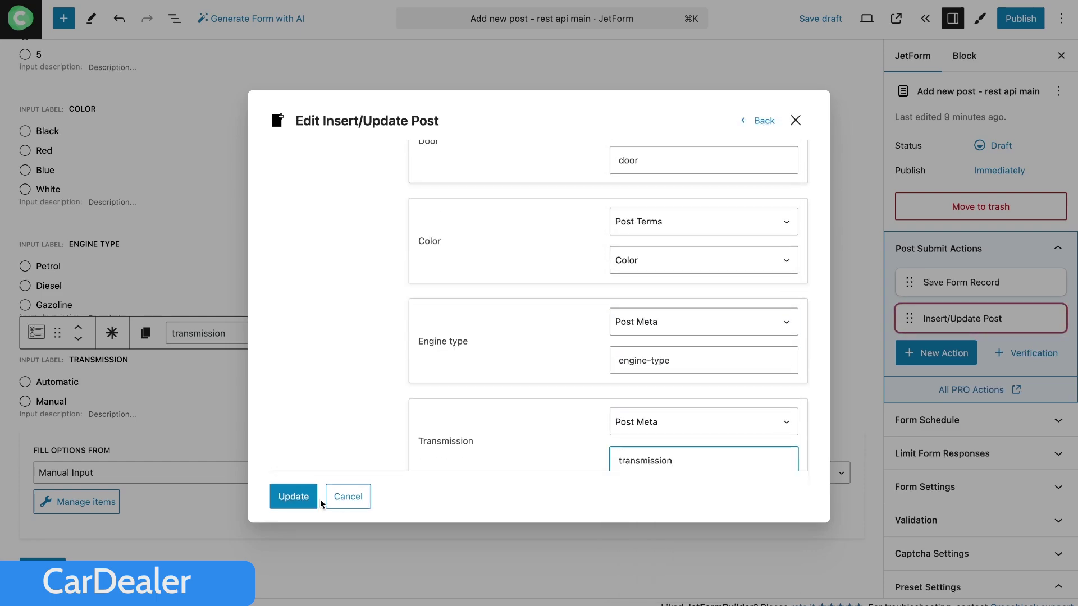
Apply the Insert/Update Post action settings and publish the form
left_click(313, 499)
left_click(1021, 18)
left_click(1013, 21)
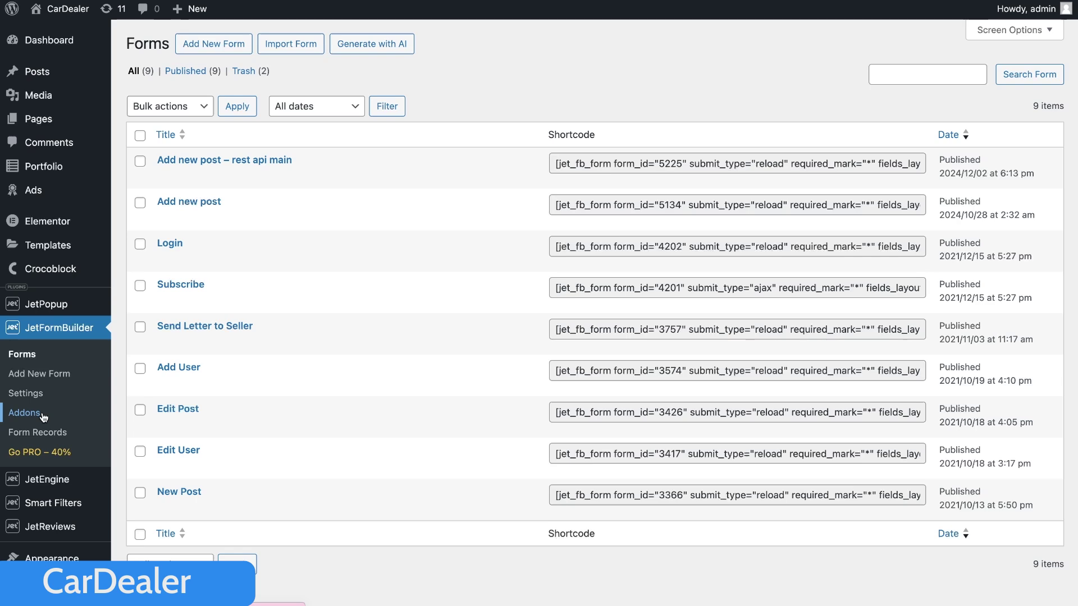
Go to the JetFormBuilder addons and activate the PRO license by pasting the license key
left_click(42, 414)
scroll(377, 366, "down", 1)
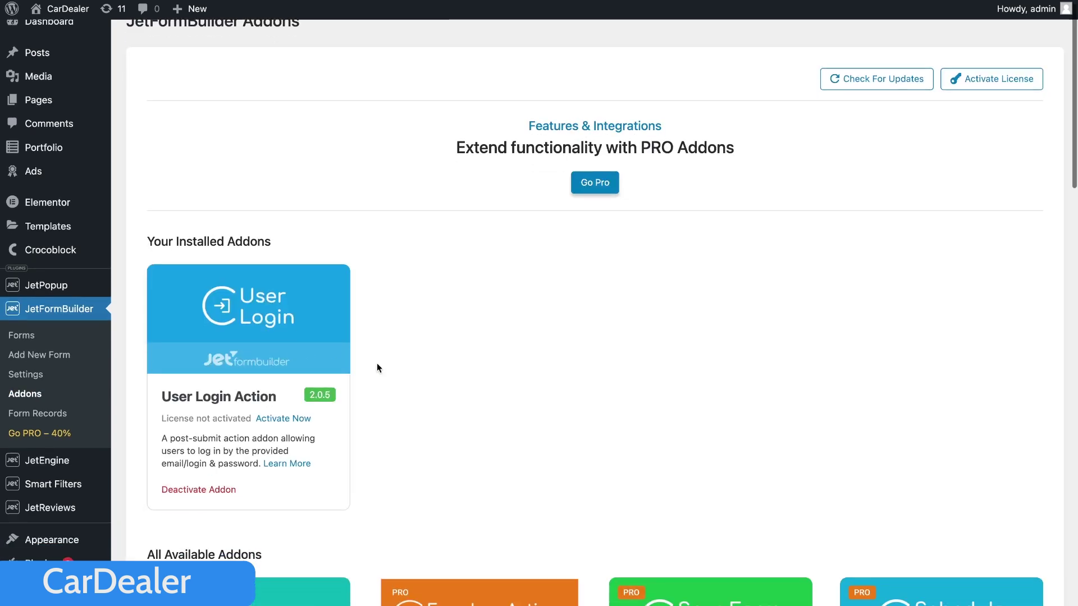
scroll(378, 368, "down", 6)
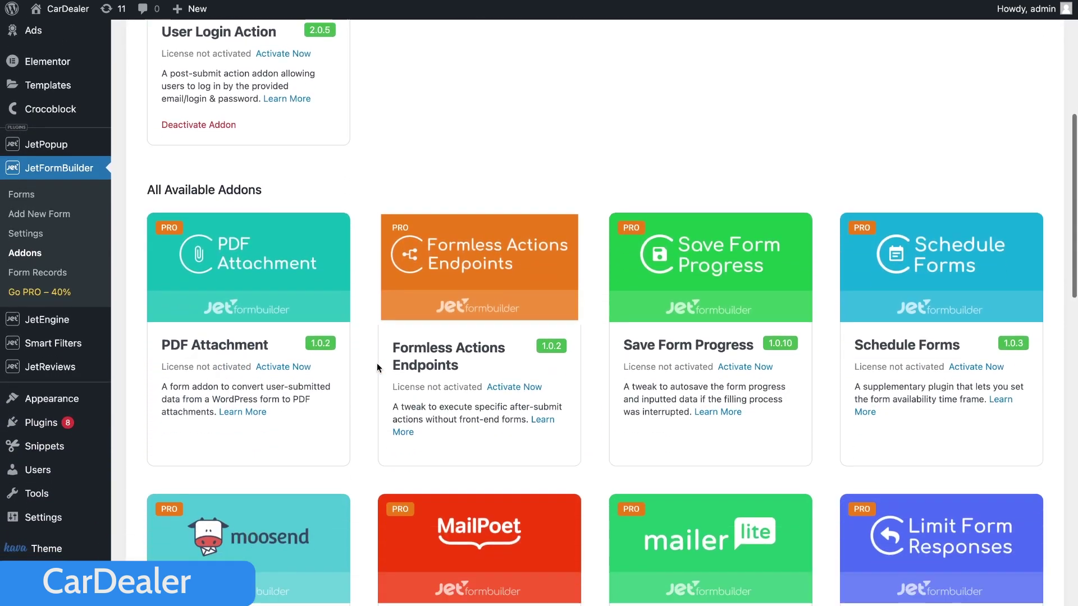
scroll(376, 364, "down", 1)
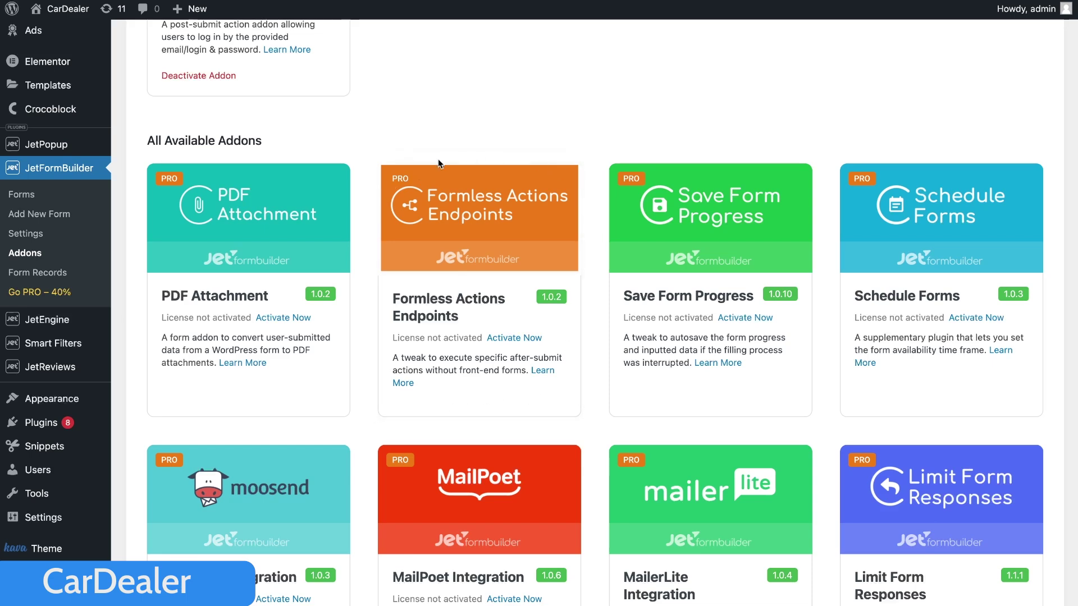
scroll(438, 159, "up", 8)
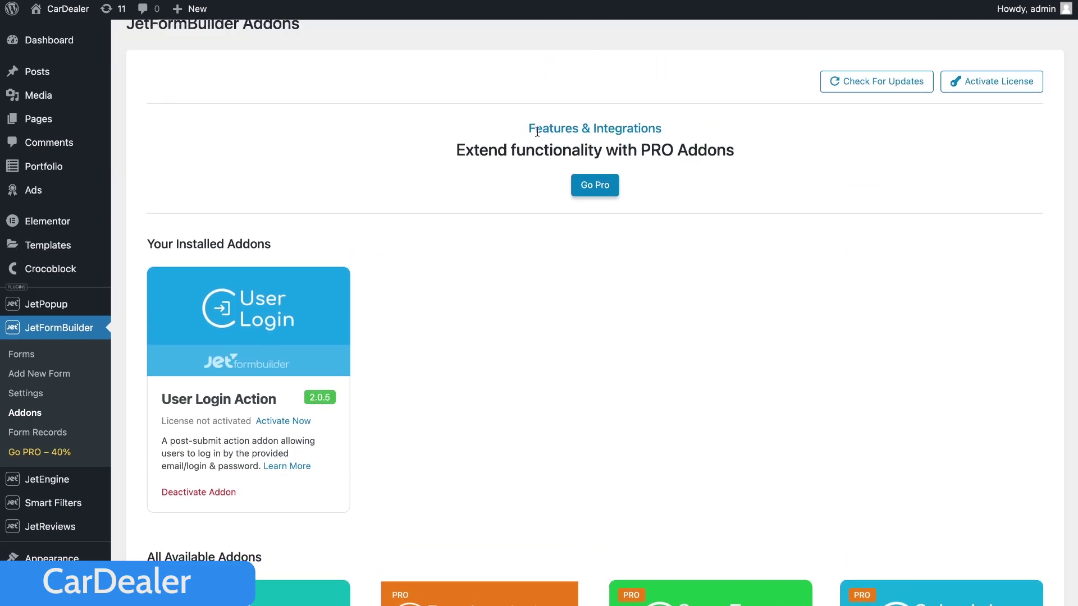
left_click(958, 82)
left_click(520, 326)
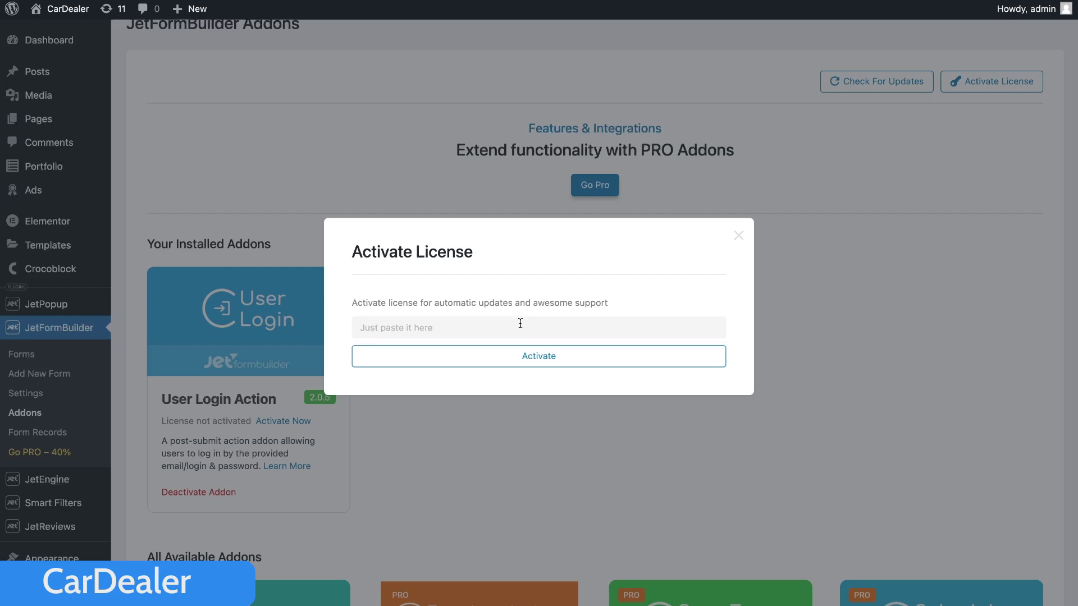
key("ctrl+v")
left_click(521, 359)
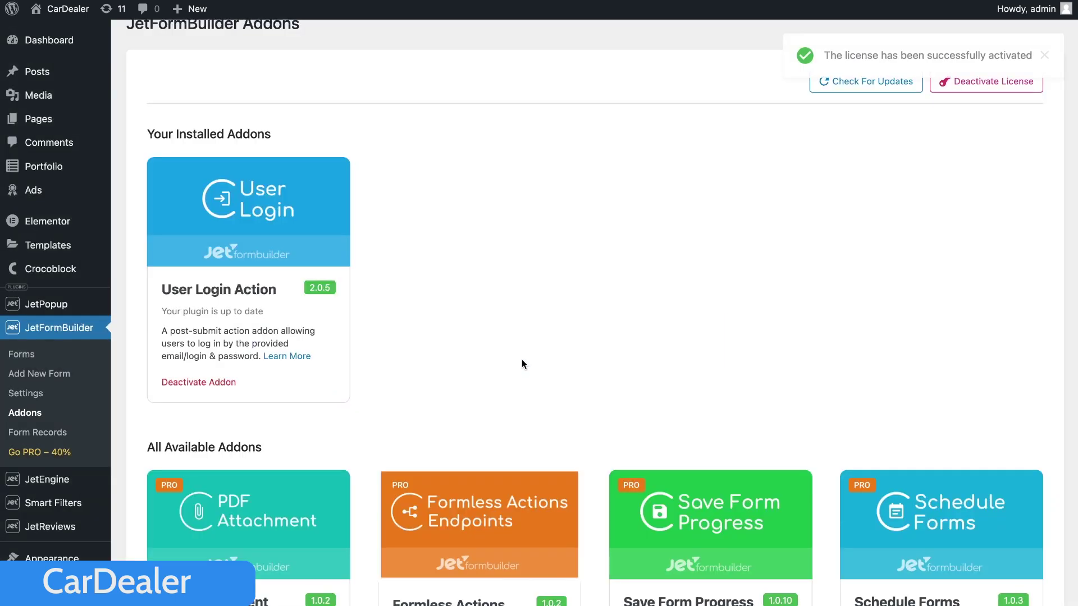
Install and activate the Formless Actions Endpoints addon
scroll(521, 359, "down", 5)
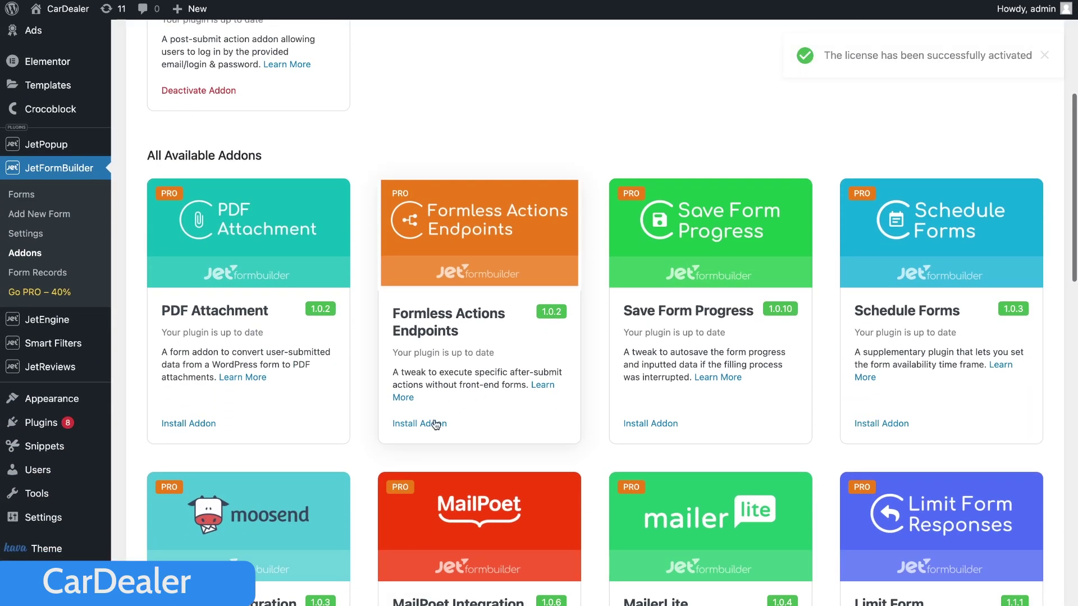
left_click(422, 425)
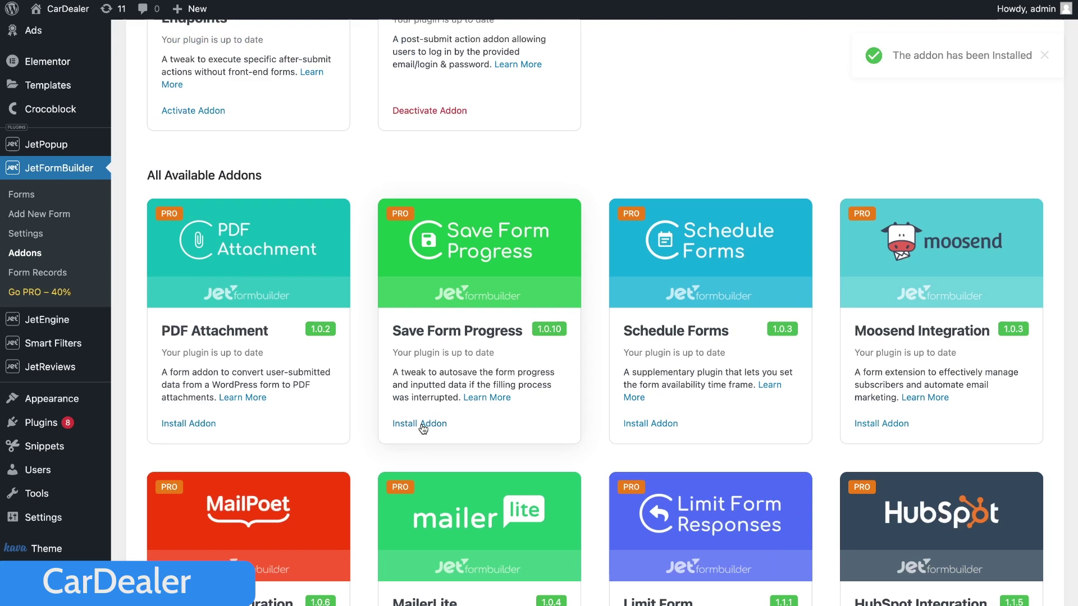
scroll(423, 430, "up", 5)
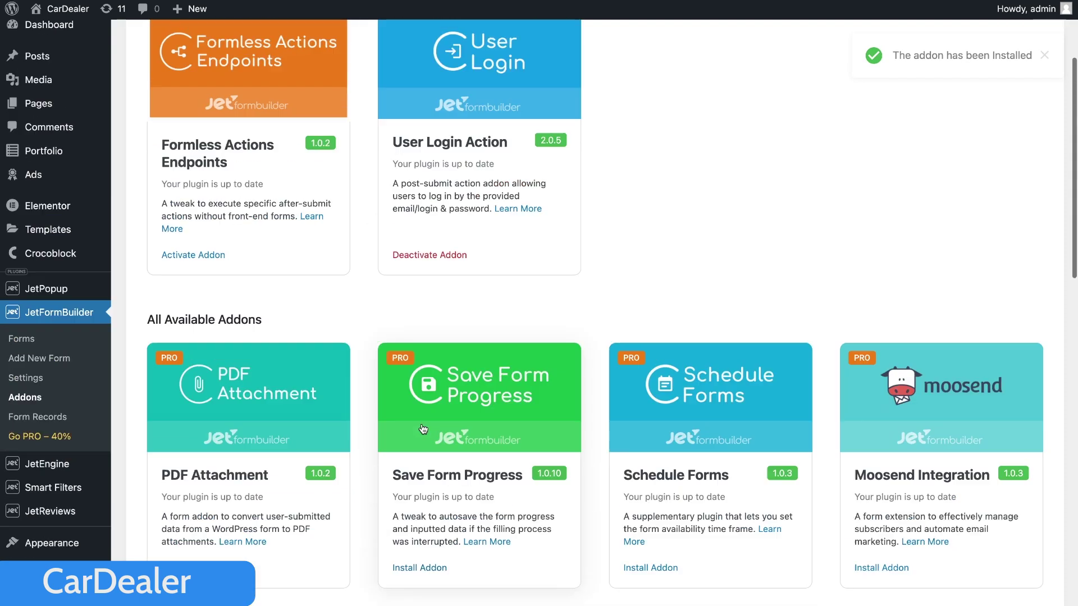
left_click(219, 419)
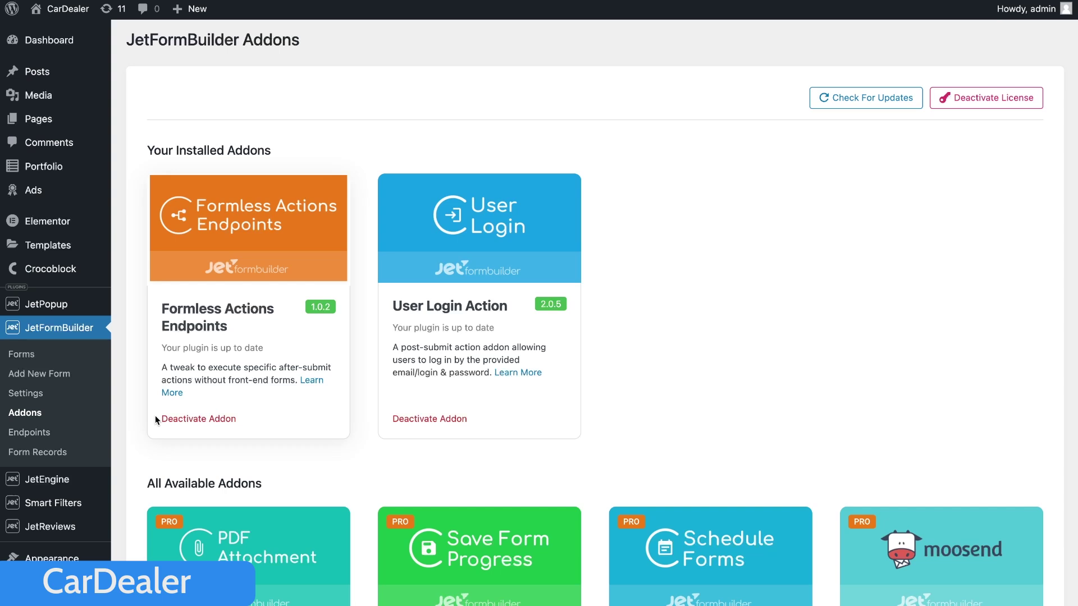
Add a new endpoint route related to the "Add new post - rest api main" form and disable that form's safety settings
left_click(47, 436)
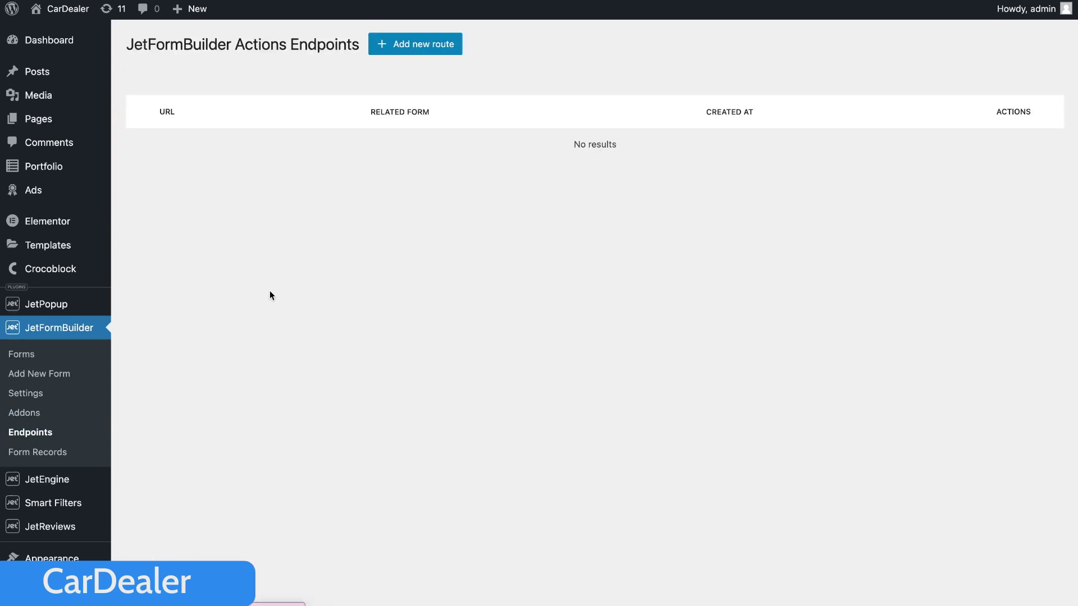
left_click(438, 50)
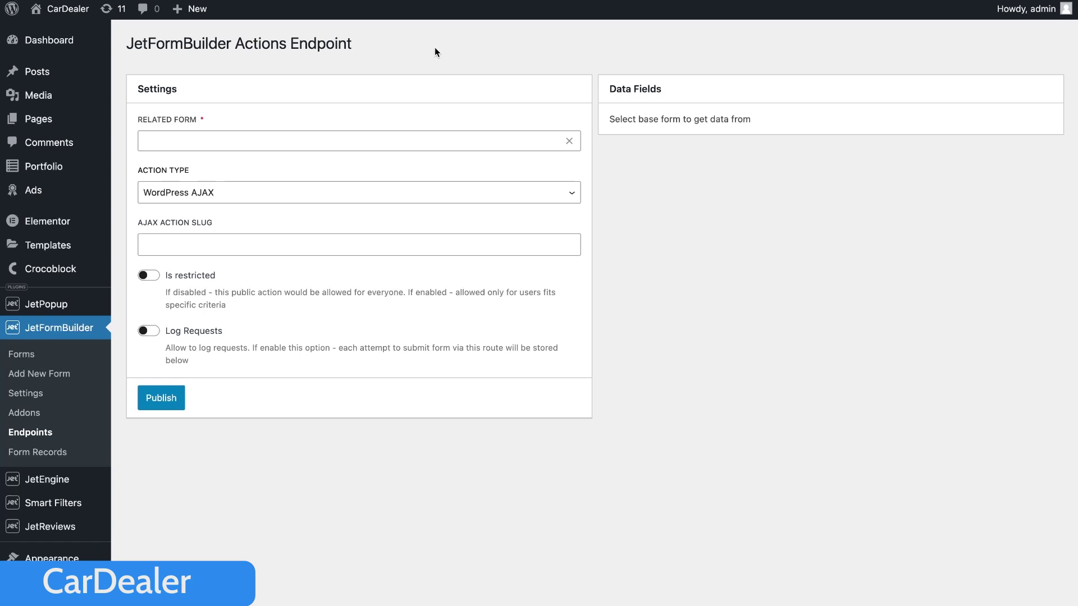
left_click(386, 140)
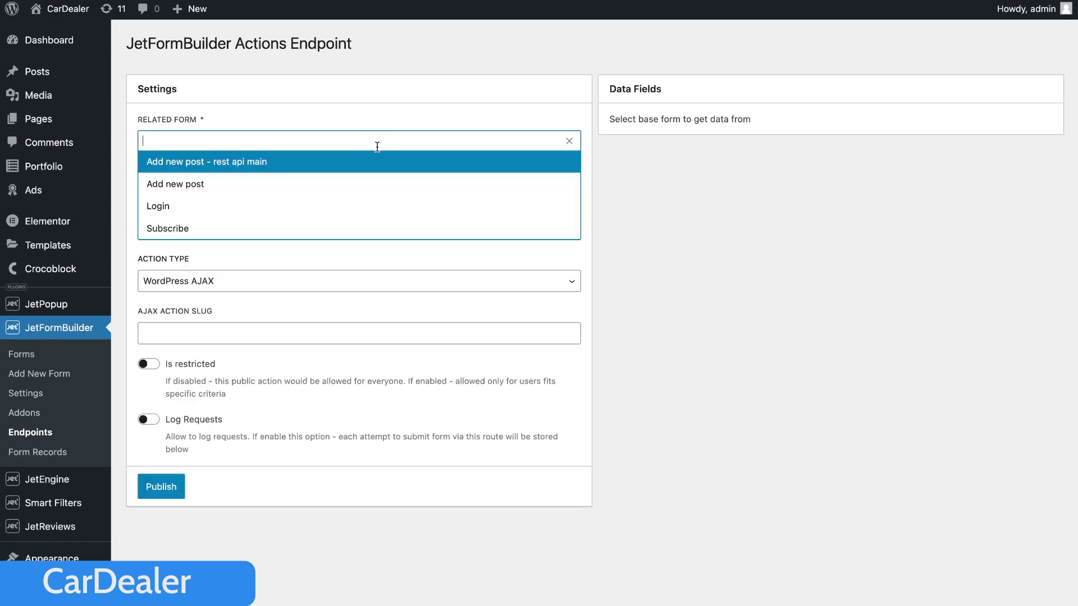
left_click(364, 168)
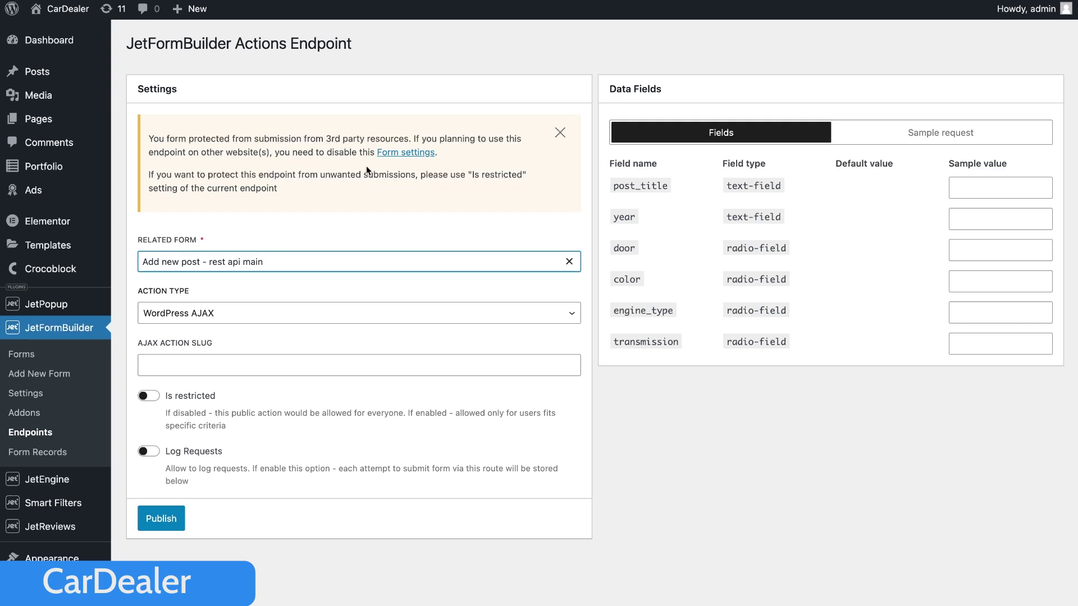
left_click(412, 155)
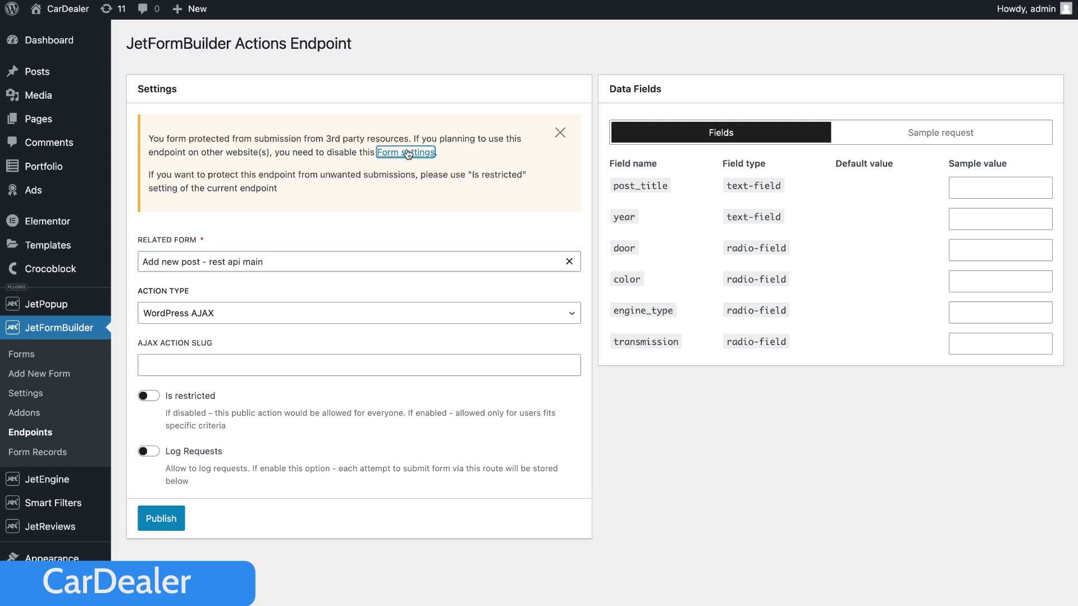
left_click(368, 131)
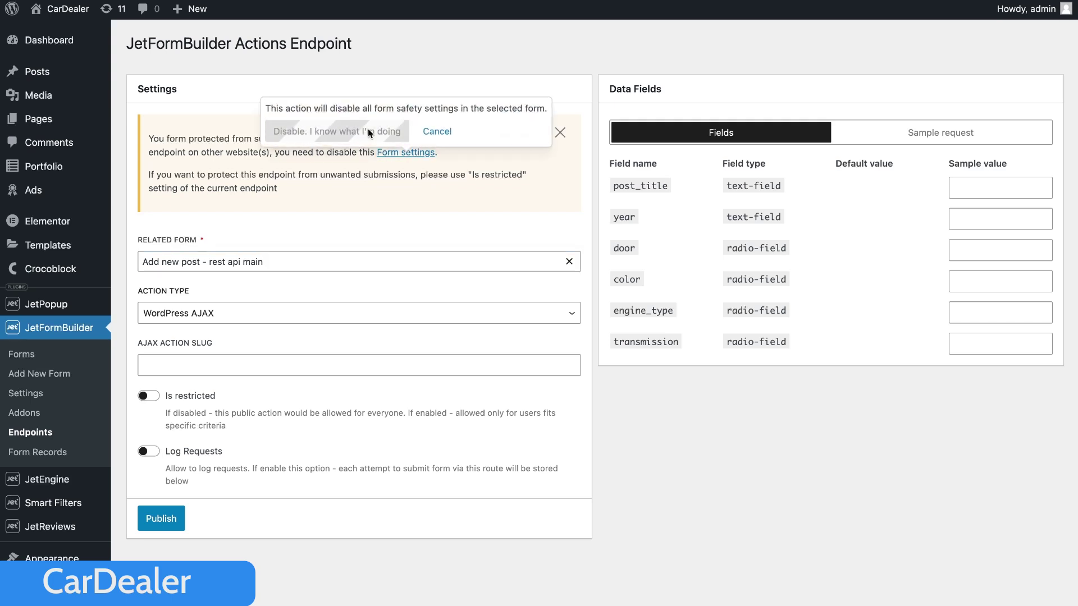
Configure the route as a REST API Endpoint with namespace "item" and route "new-post", and enable request logging
left_click(296, 195)
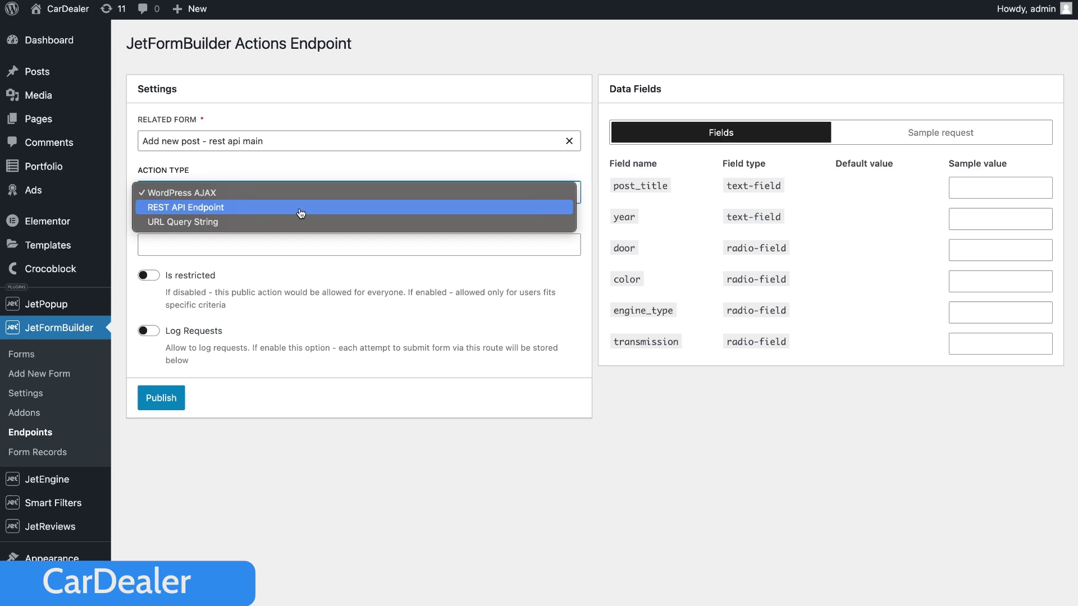
left_click(301, 207)
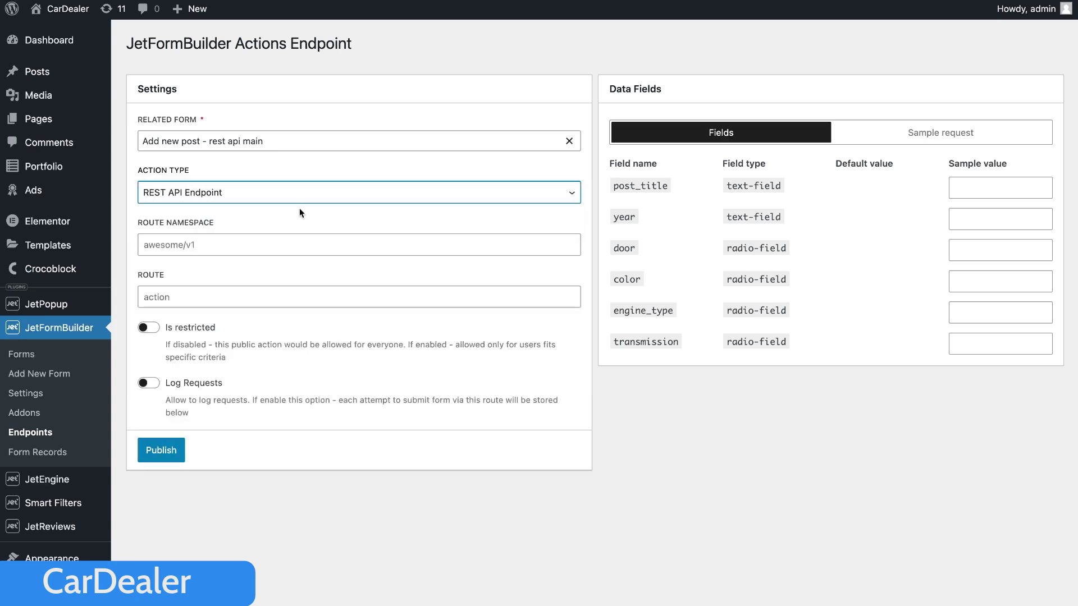
left_click(195, 241)
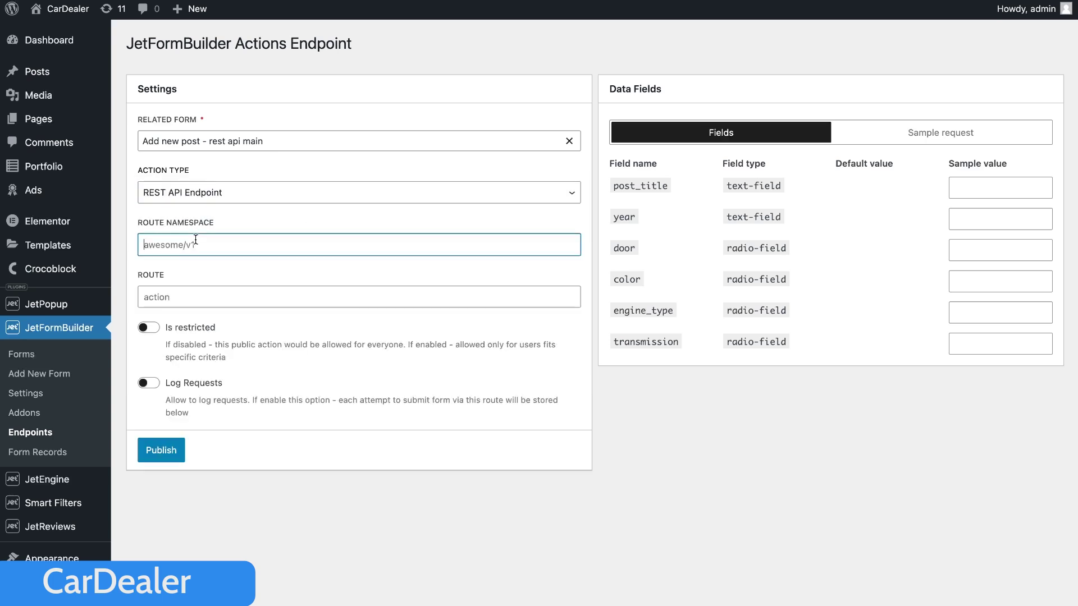
type("item")
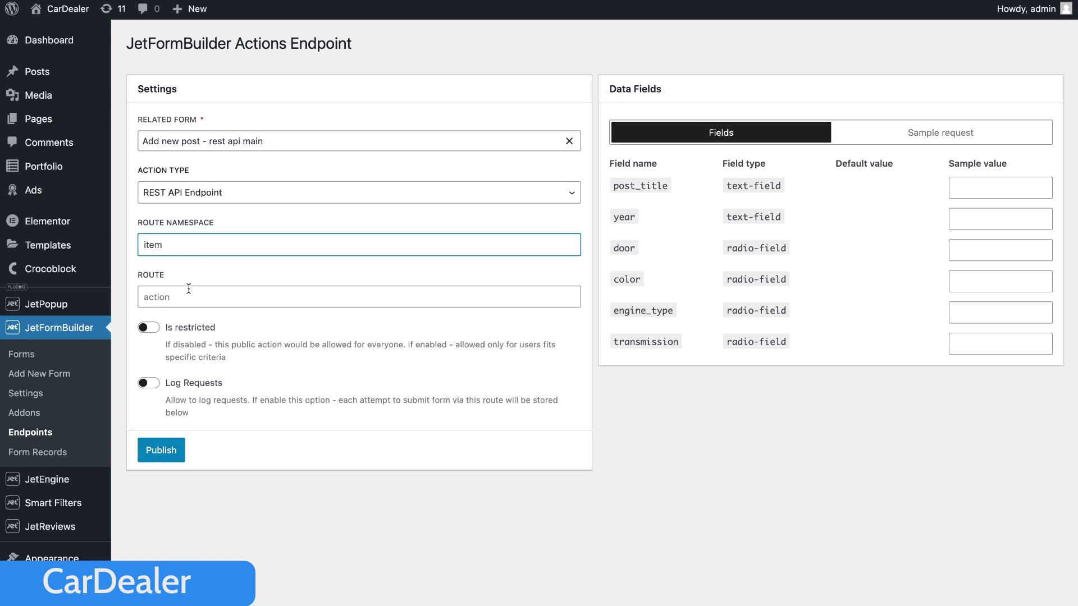
left_click(191, 305)
type("n")
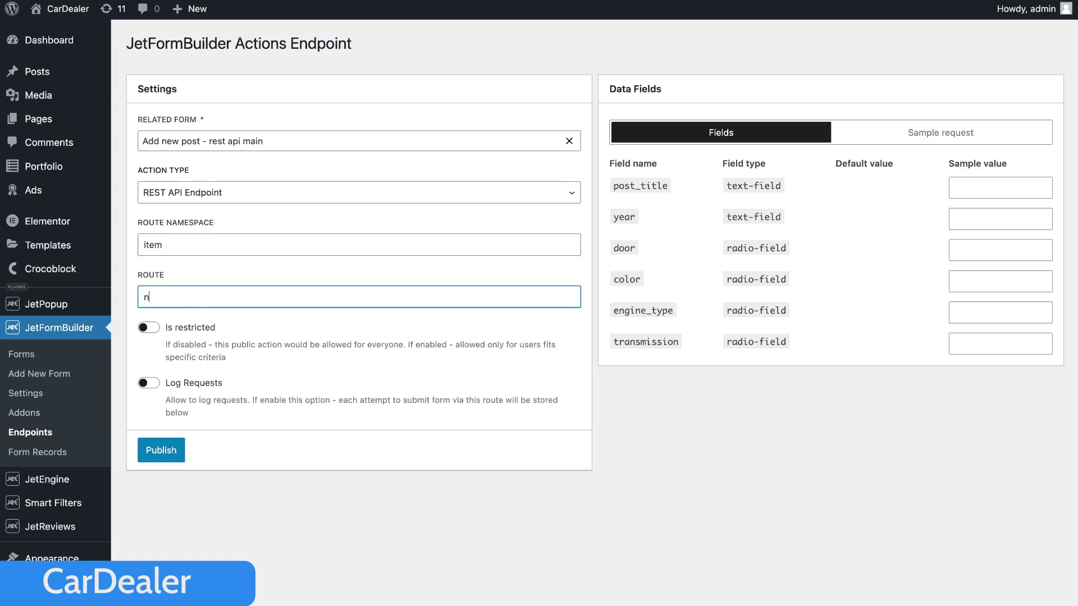
type("ew-post")
left_click(157, 387)
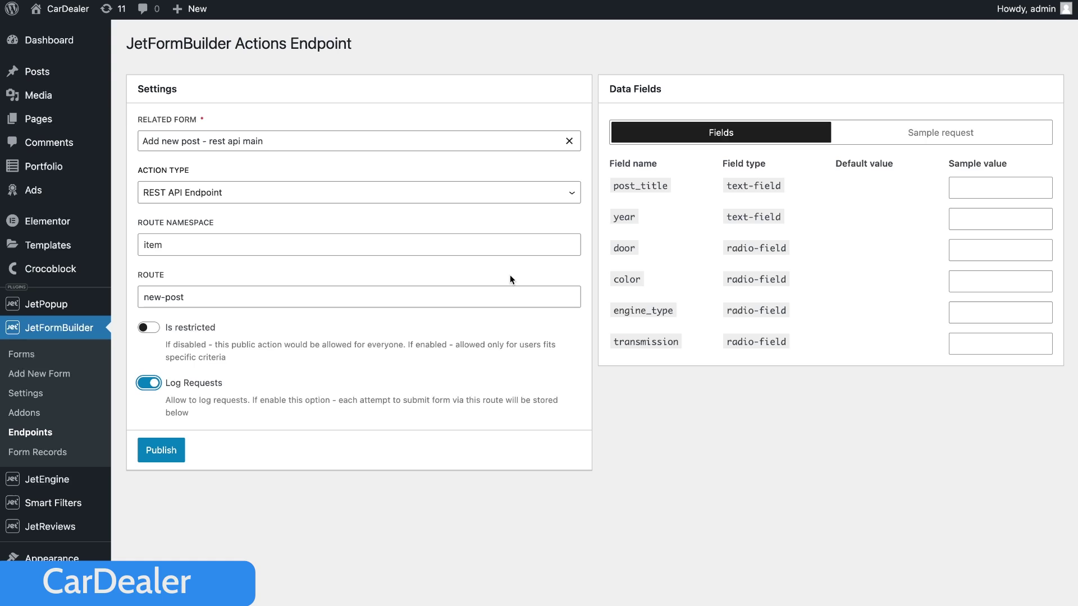
Select the endpoint URL in the sample request and publish the endpoint
left_click(854, 140)
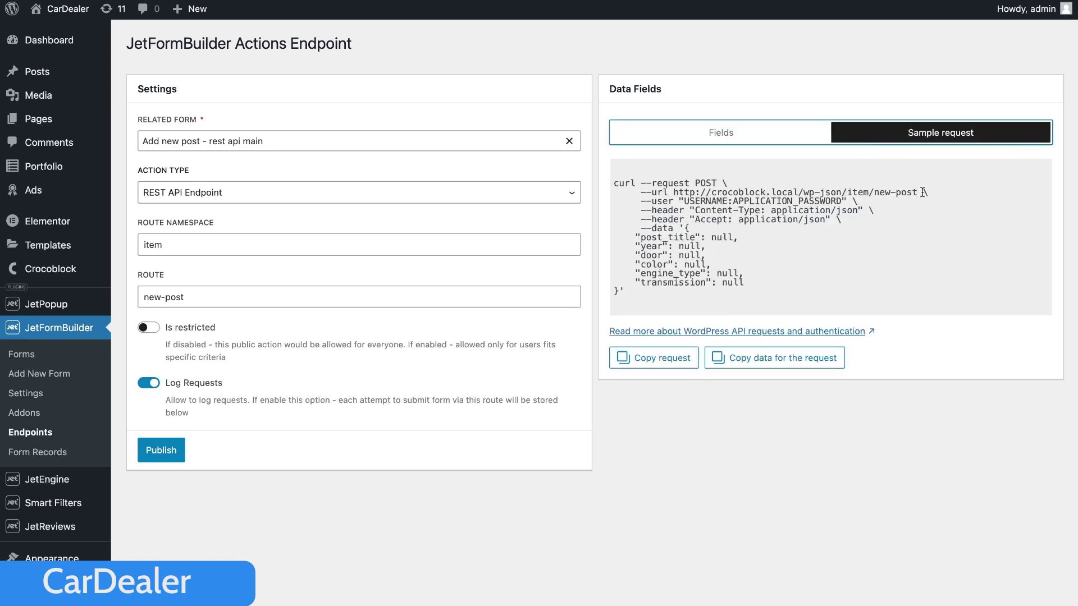
left_click_drag(923, 193, 674, 198)
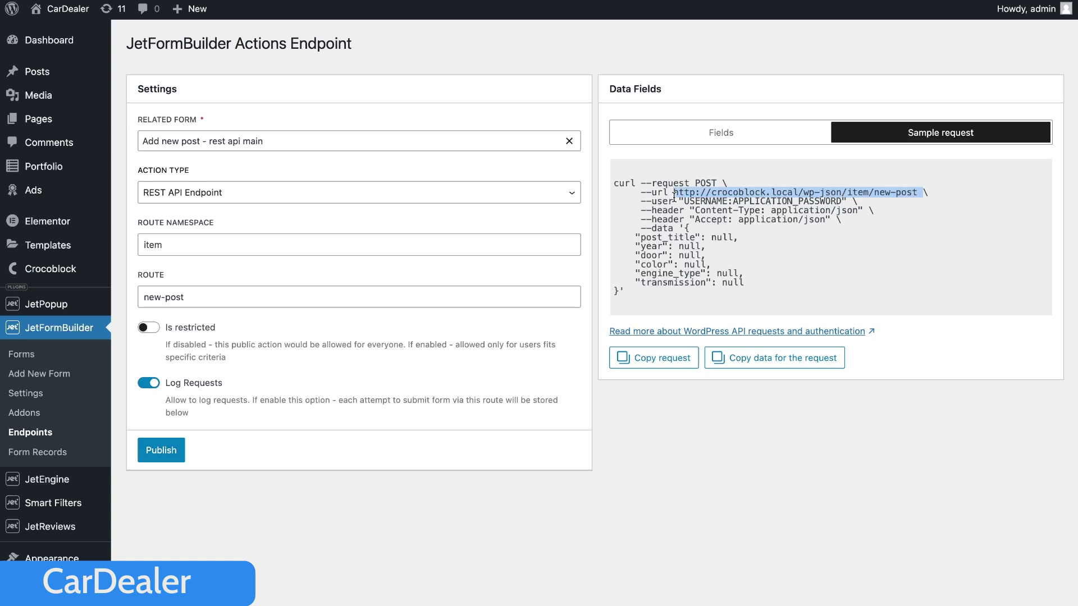
left_click(173, 454)
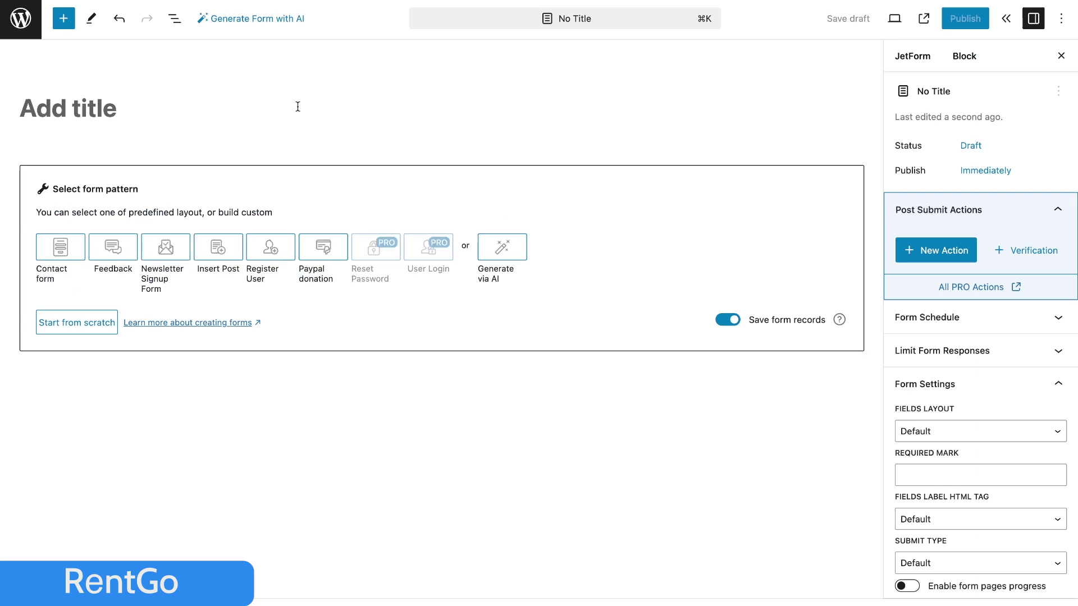
Title the new form on the RentGo site "Add new car - rest api"
left_click(233, 115)
type("Add new")
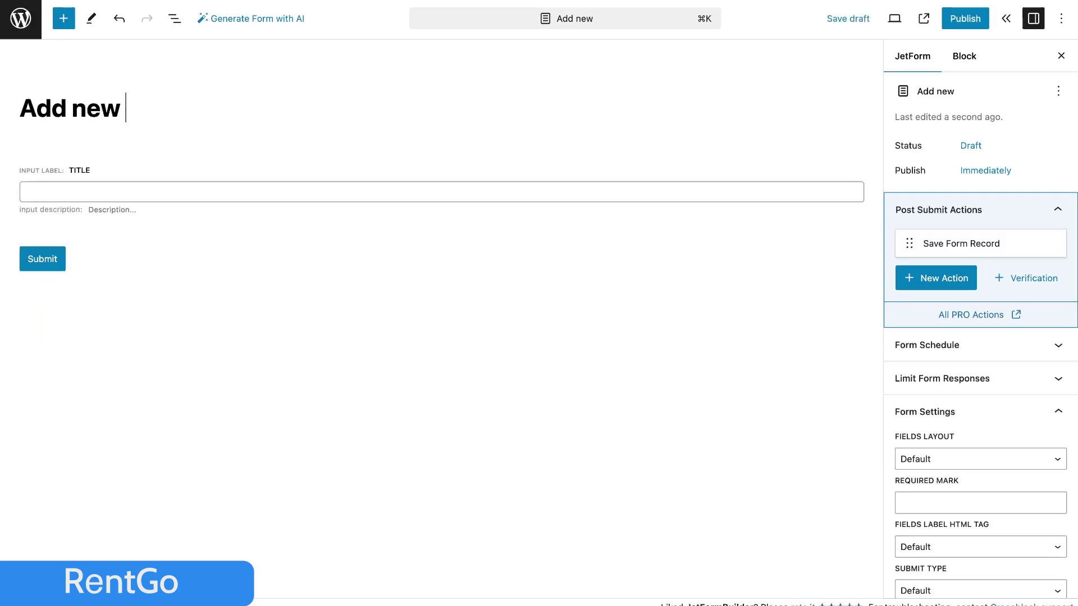
type(" car - re")
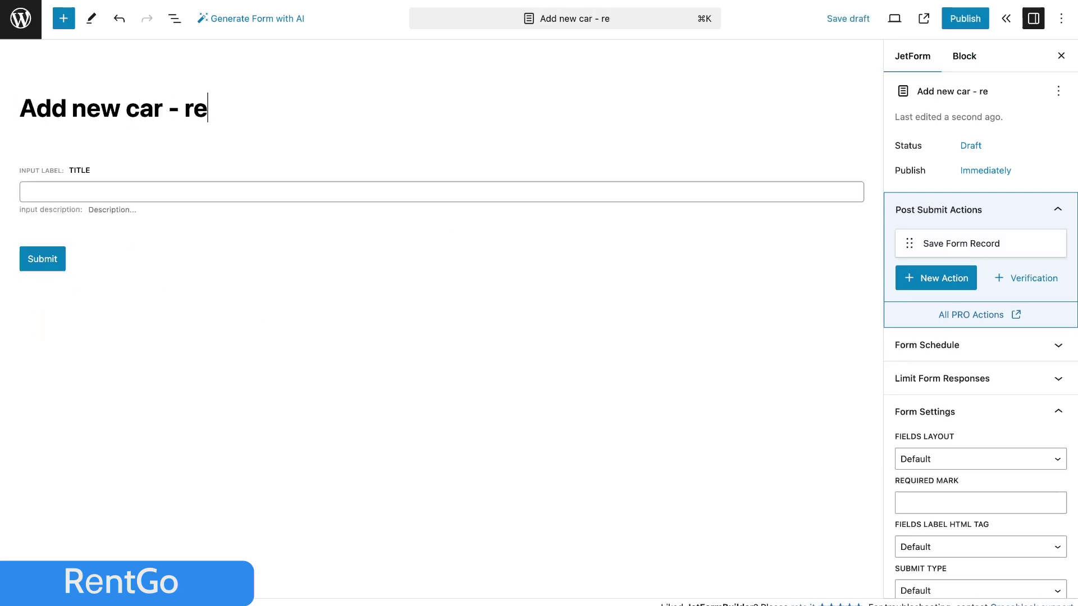
type("st api")
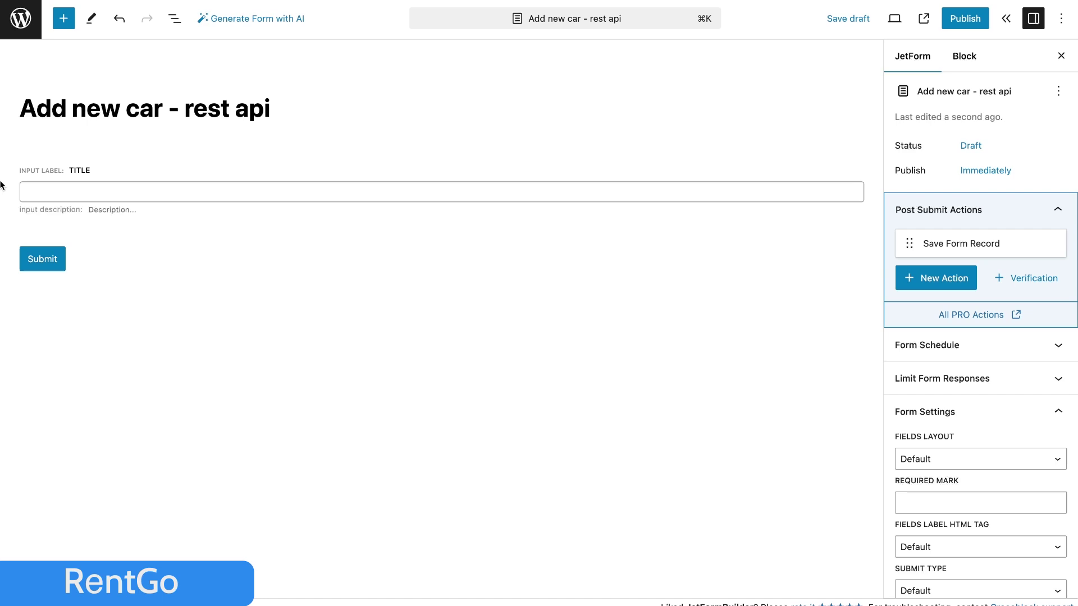
key("Tab")
Duplicate the Title text field and give the copy the label "Year" and the form field name "year"
left_click(987, 264)
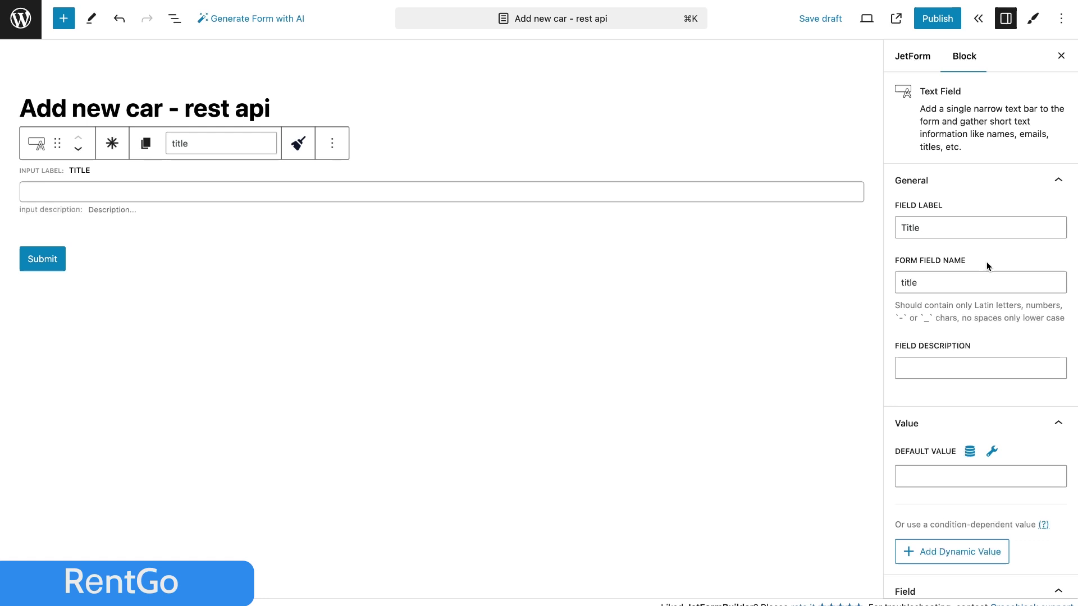
left_click(332, 143)
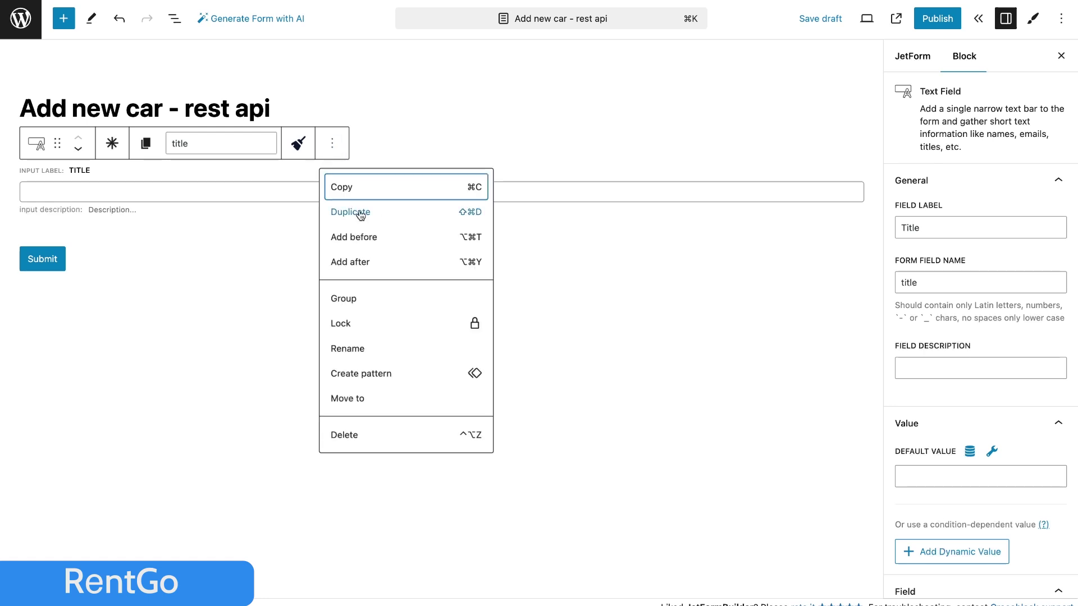
left_click(352, 212)
double_click(947, 228)
type("Year")
key("Tab")
key("BackSpace")
left_click(973, 231)
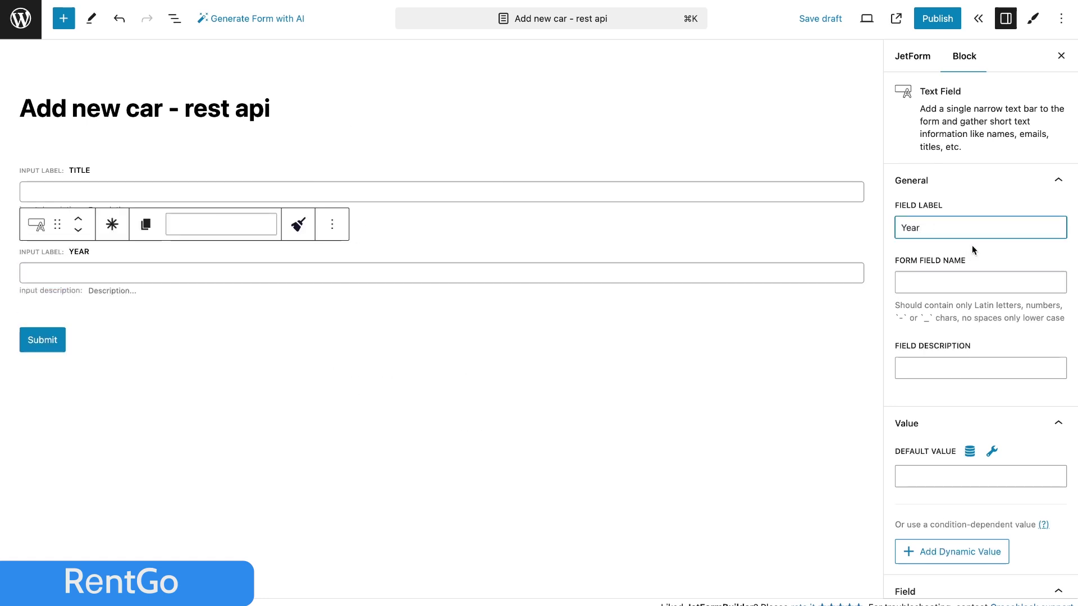
left_click(976, 252)
Insert a Radio Field below the Year field and label it "Door"
left_click(61, 21)
type("radi")
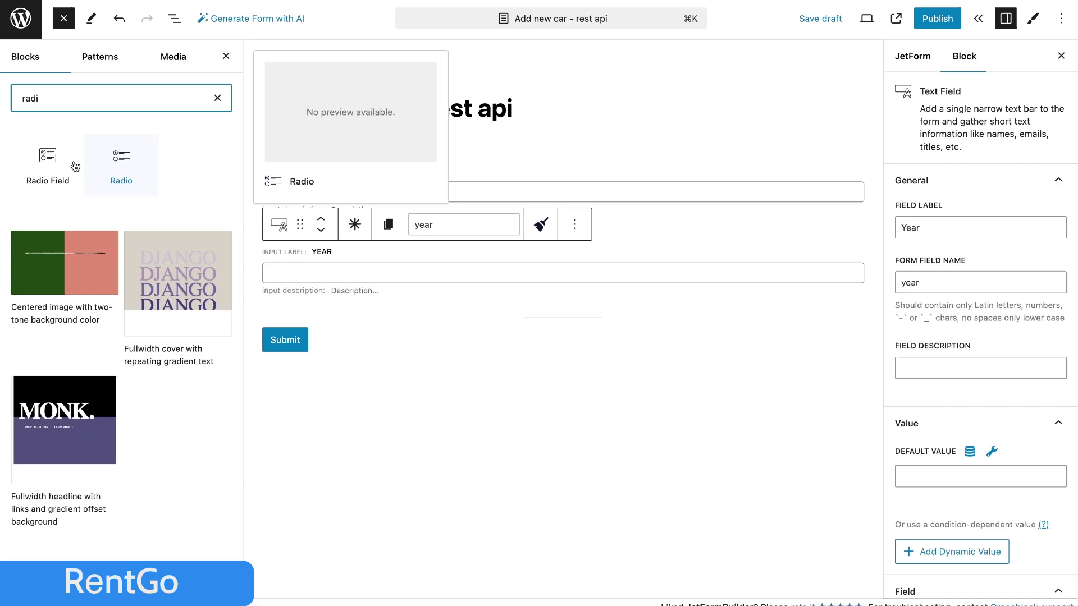
left_click_drag(49, 160, 354, 310)
left_click(944, 227)
type("Door")
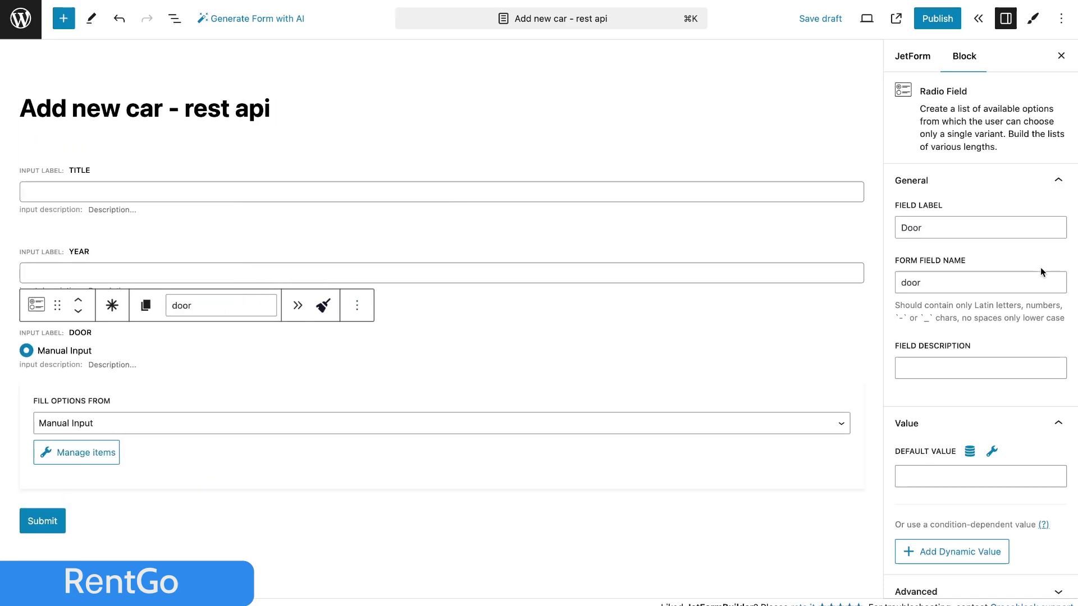
Give the Door field a manual option with label and value 2, and add a second option
left_click(76, 453)
left_click(494, 252)
type("2")
left_click(498, 293)
type("2")
left_click(288, 389)
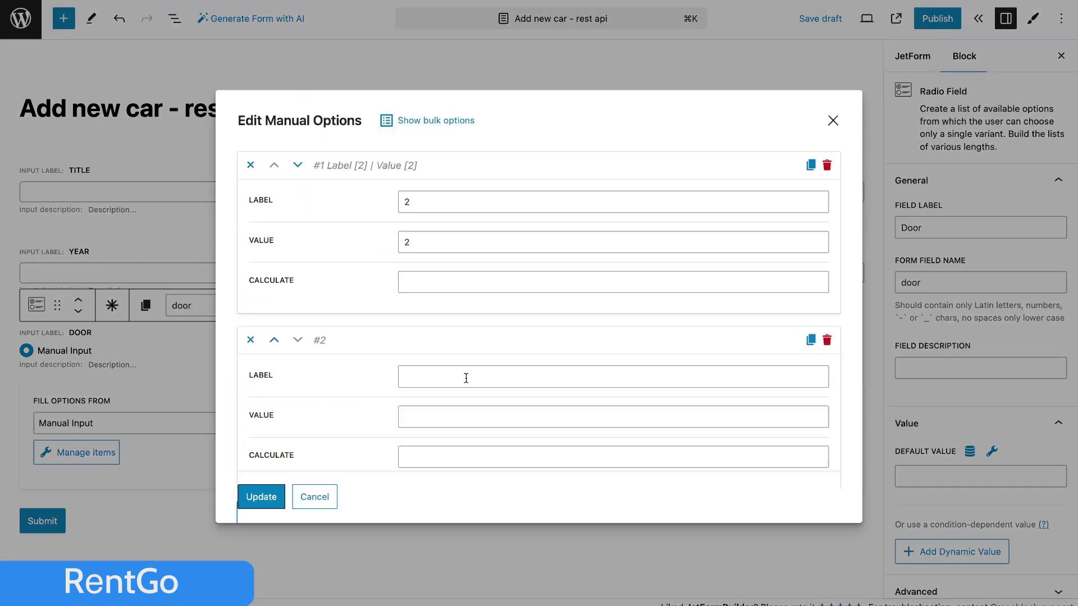
scroll(528, 337, "down", 2)
Change the Transmission field's second option to label "Manual" with value "manual" and update the options
double_click(458, 378)
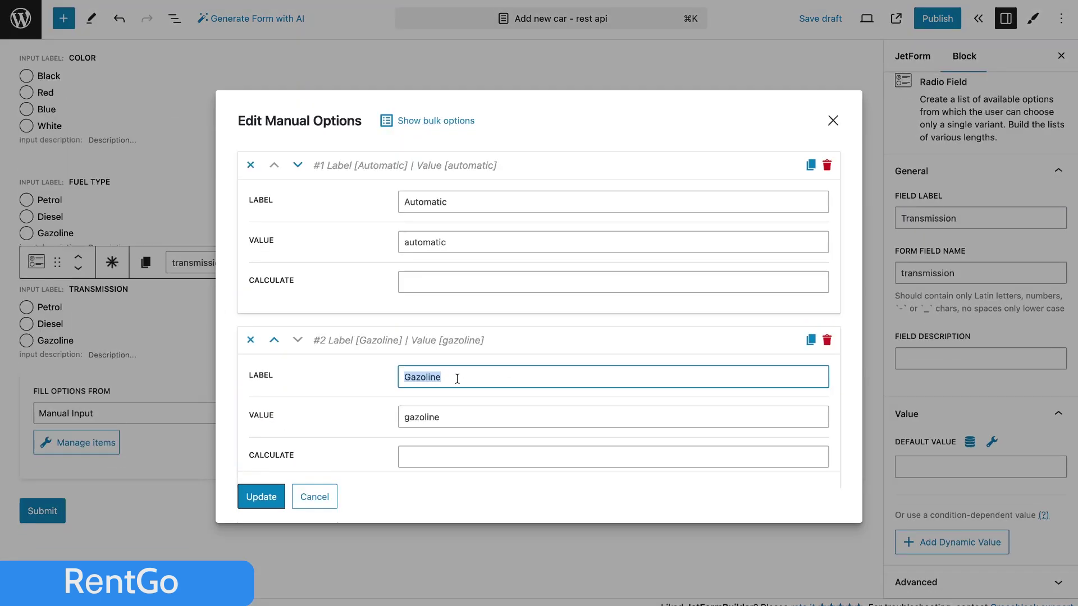
type("Manual")
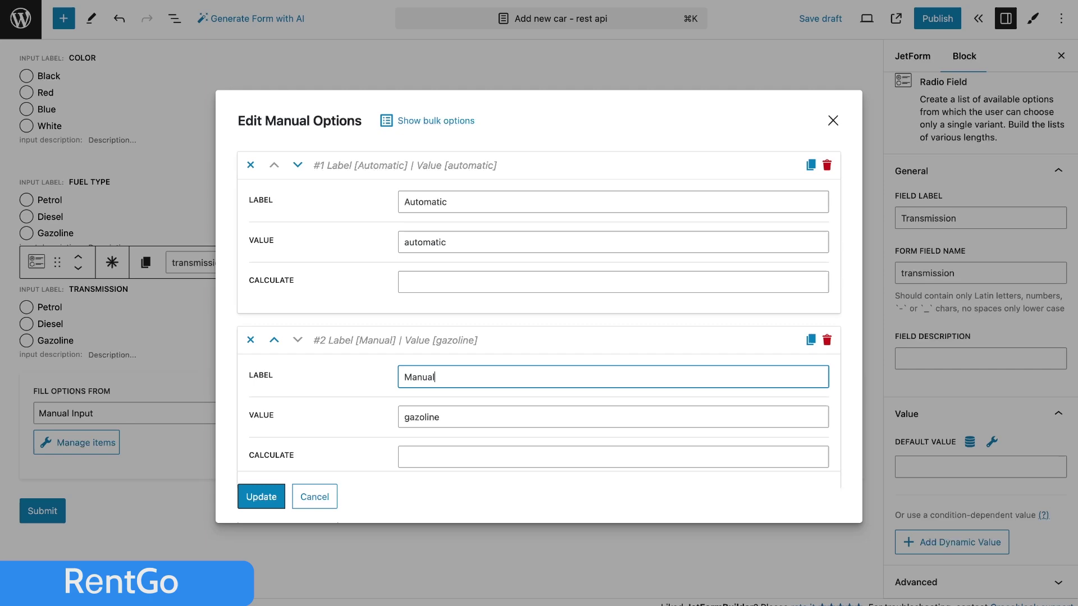
key("ctrl+a")
key("ctrl+c")
double_click(406, 417)
key("ctrl+v")
key("ctrl+a")
key("BackSpace")
type("manual")
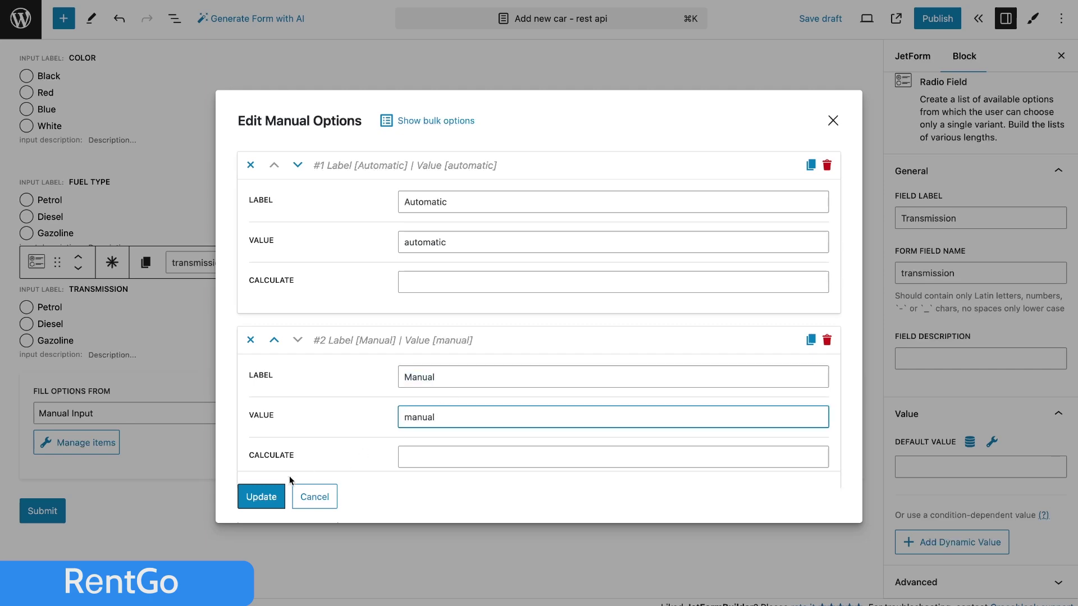
left_click(274, 491)
Insert a Media Field between the Transmission field and the Submit button and label it "Image"
left_click(63, 20)
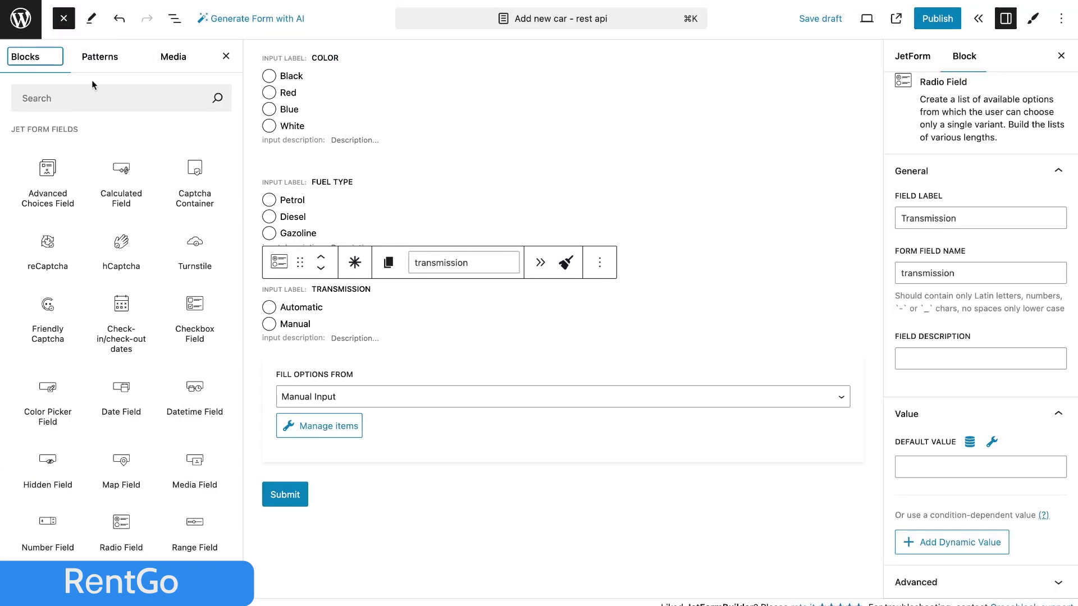
left_click(93, 98)
type("med")
left_click_drag(100, 164, 337, 393)
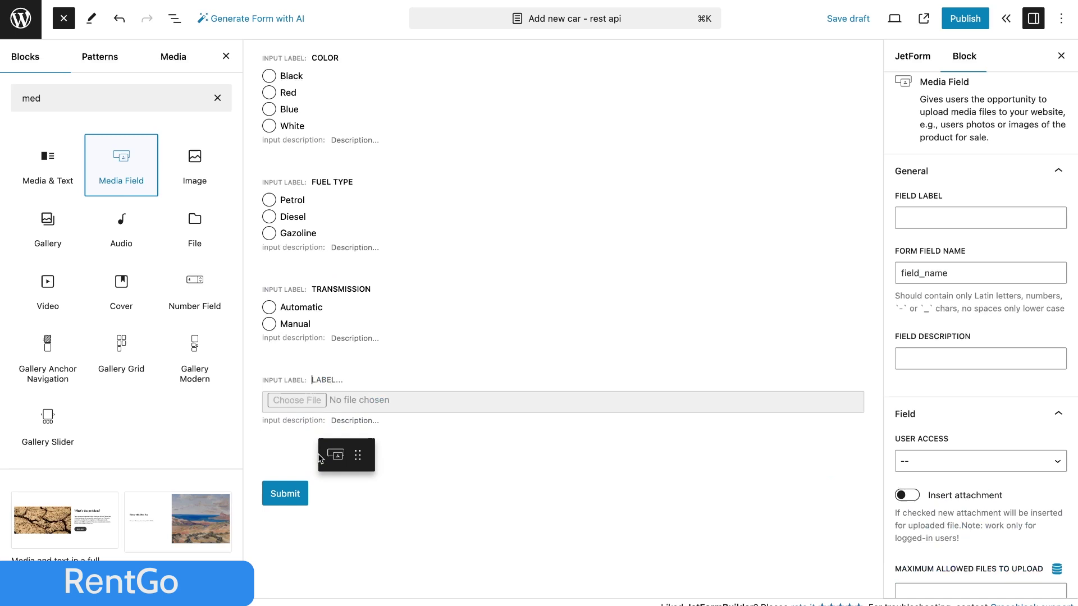
left_click(932, 217)
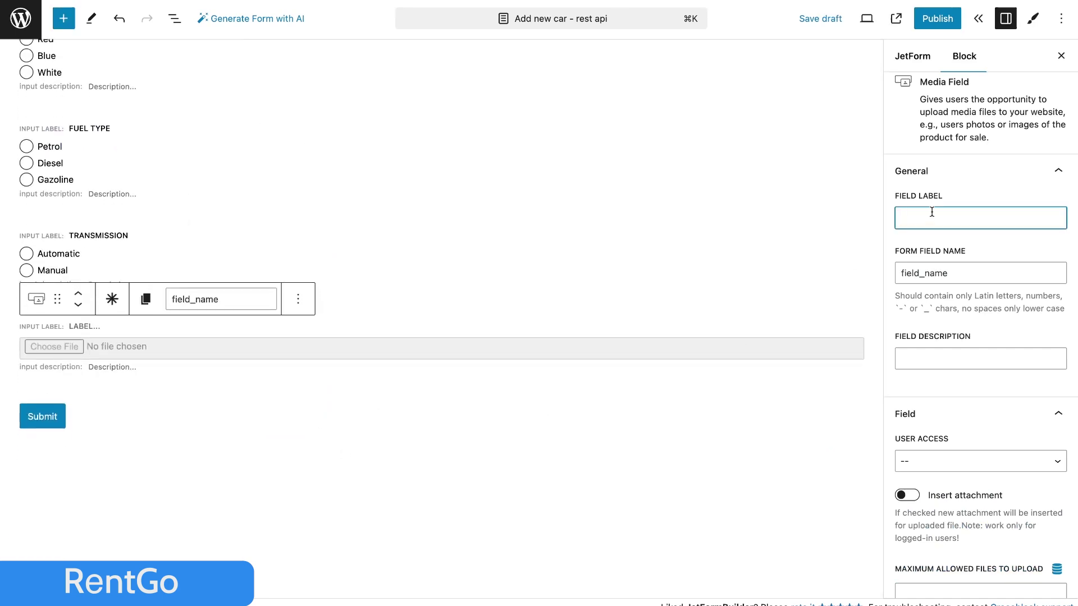
type("Image")
Set the Image field's user access to Any registered user, enable Insert attachment, and set its field value to Attachment ID
scroll(978, 242, "down", 5)
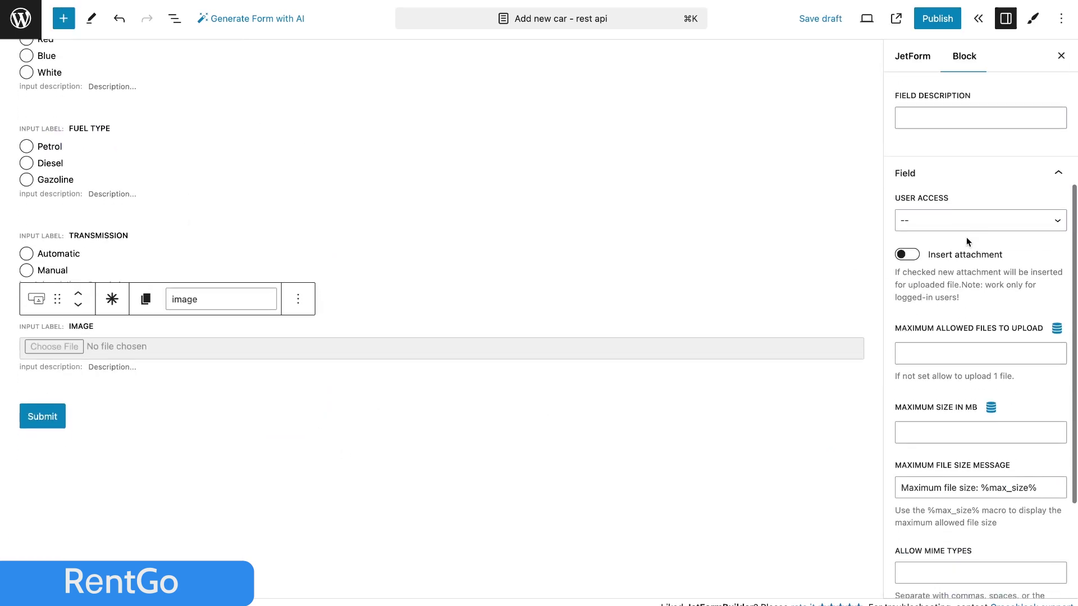
left_click(966, 220)
left_click(932, 233)
left_click(908, 255)
left_click(899, 349)
left_click(898, 365)
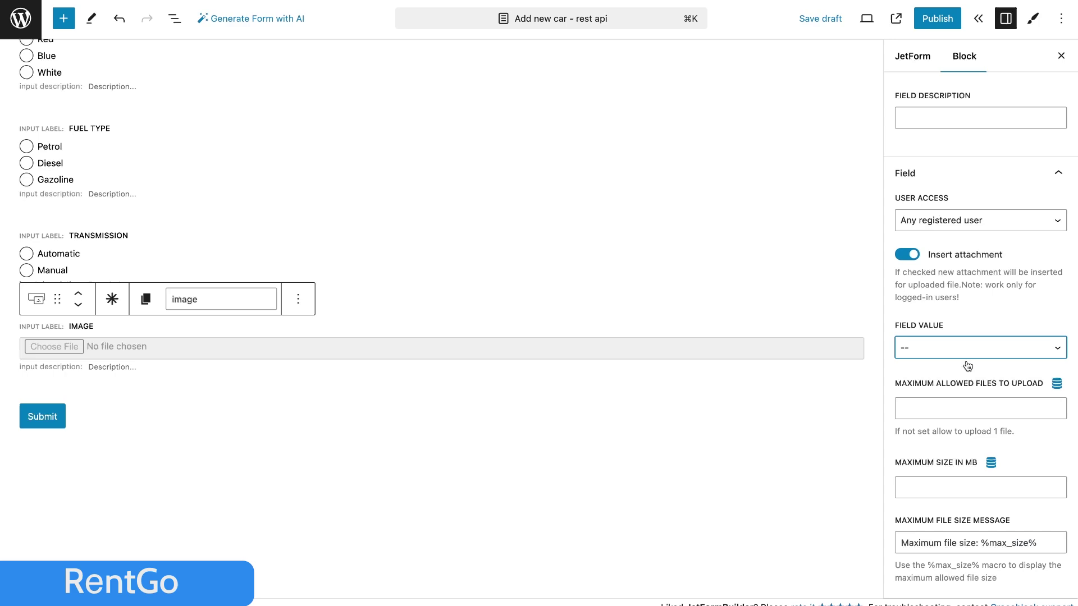
scroll(966, 361, "down", 5)
scroll(966, 361, "up", 5)
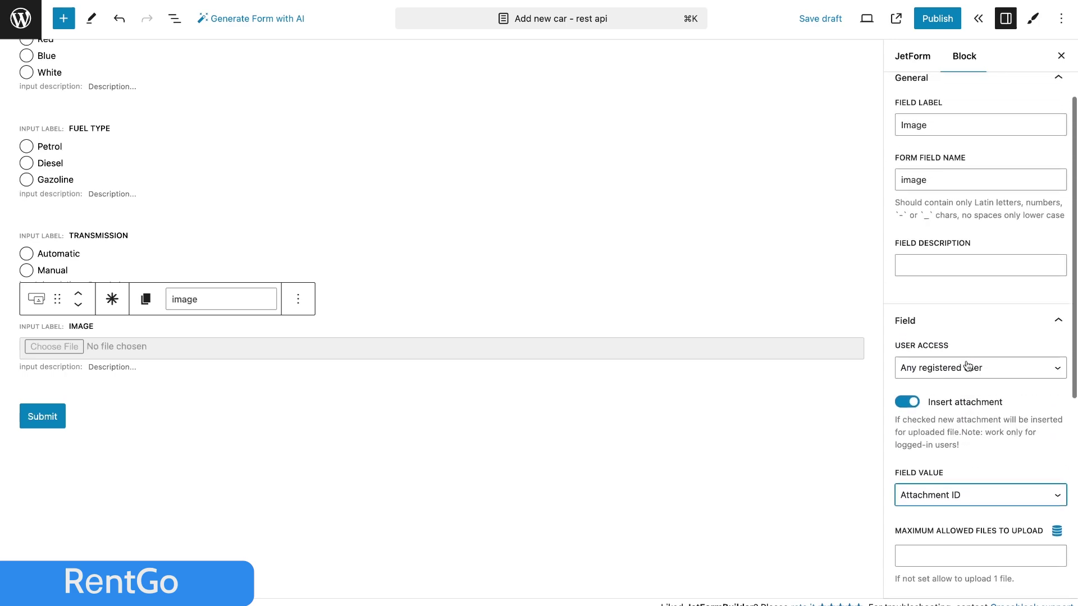
Add an Insert/Update Post action to the form for the Cars post type with Draft post status
left_click(924, 59)
left_click(926, 279)
left_click(550, 120)
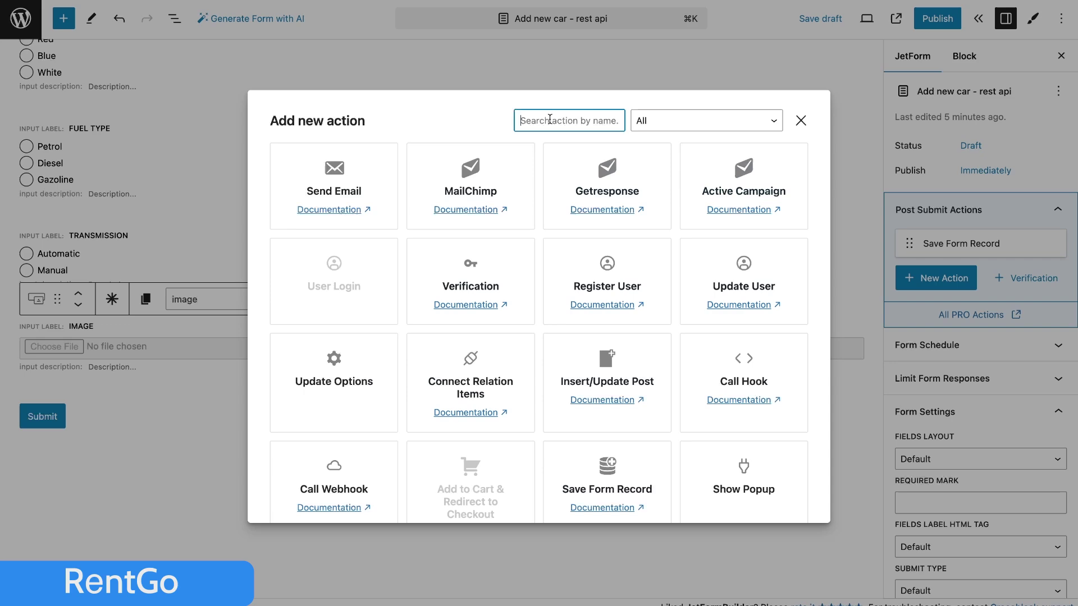
type("inse")
left_click(334, 306)
left_click(488, 164)
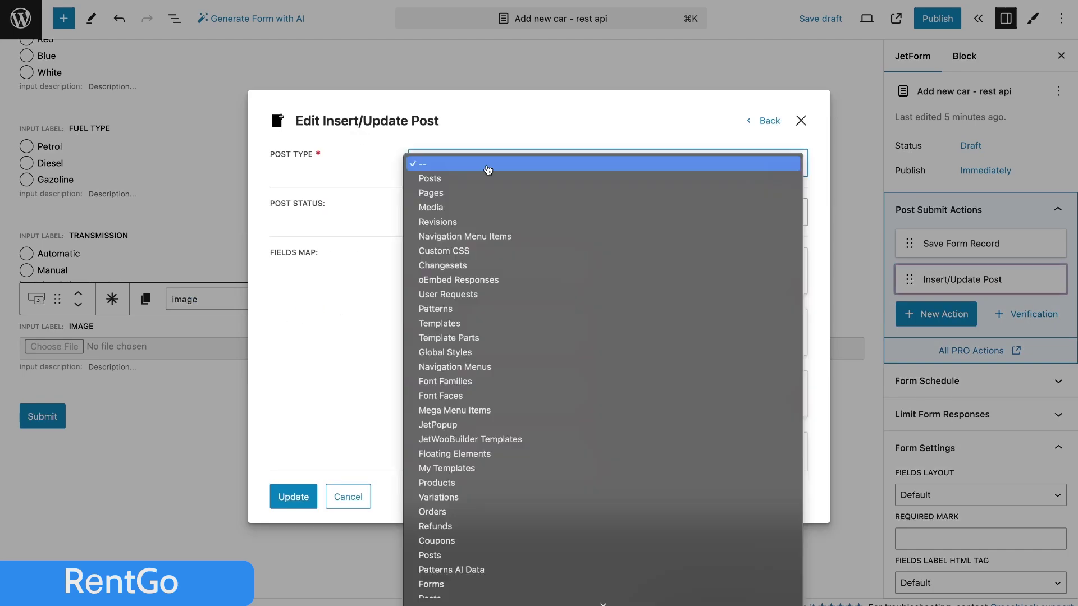
left_click(494, 593)
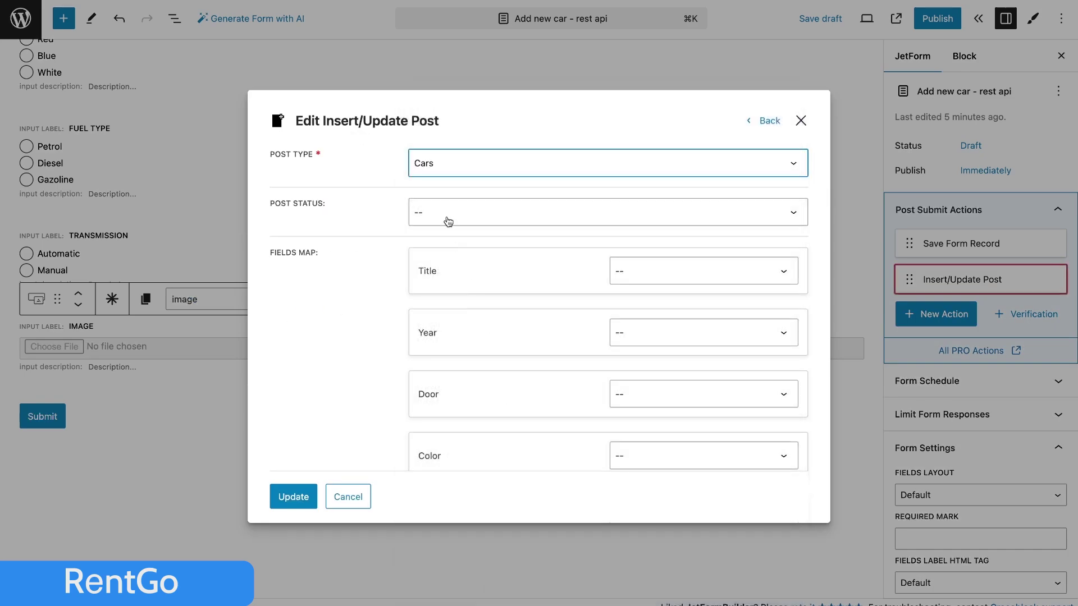
left_click(448, 221)
left_click(456, 224)
Map Title to Post Title and the remaining fields to Post Meta, using the key gallery for Image, and update the action
left_click(618, 269)
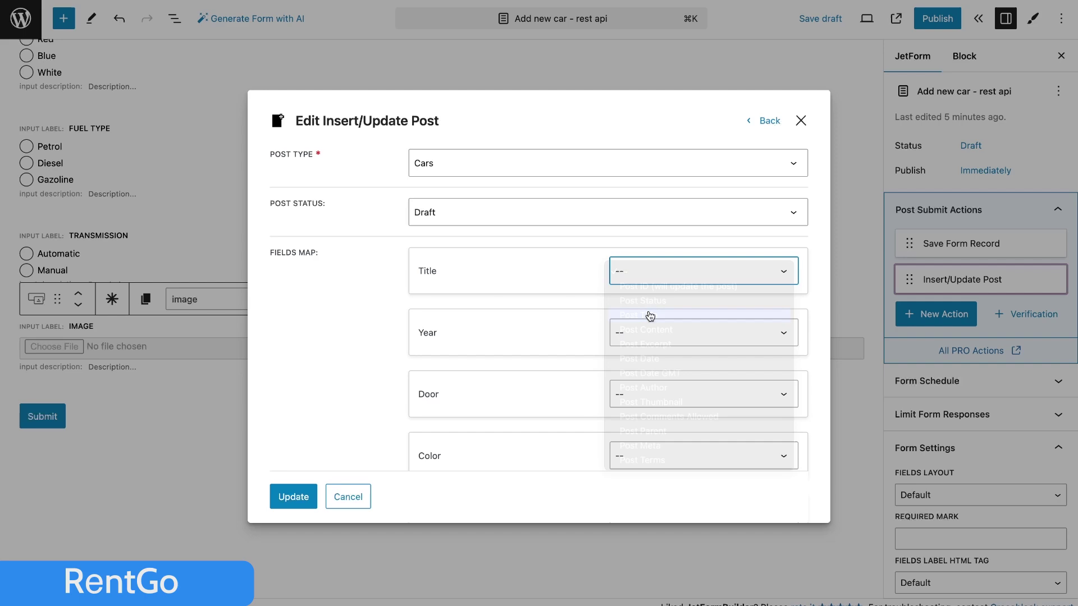
left_click(650, 316)
left_click(674, 333)
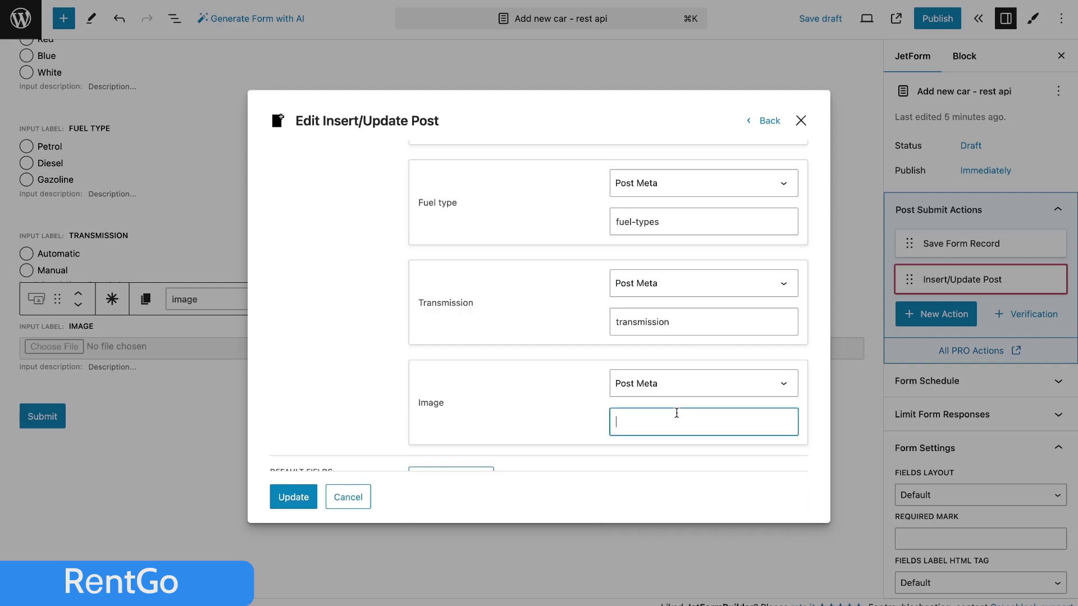
type("gallery")
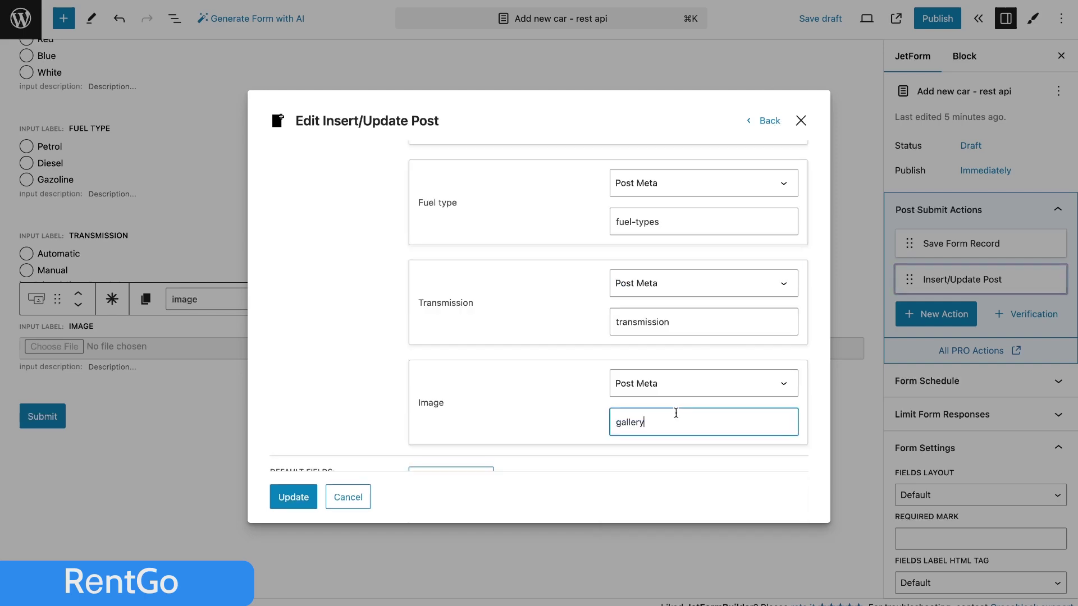
left_click(293, 497)
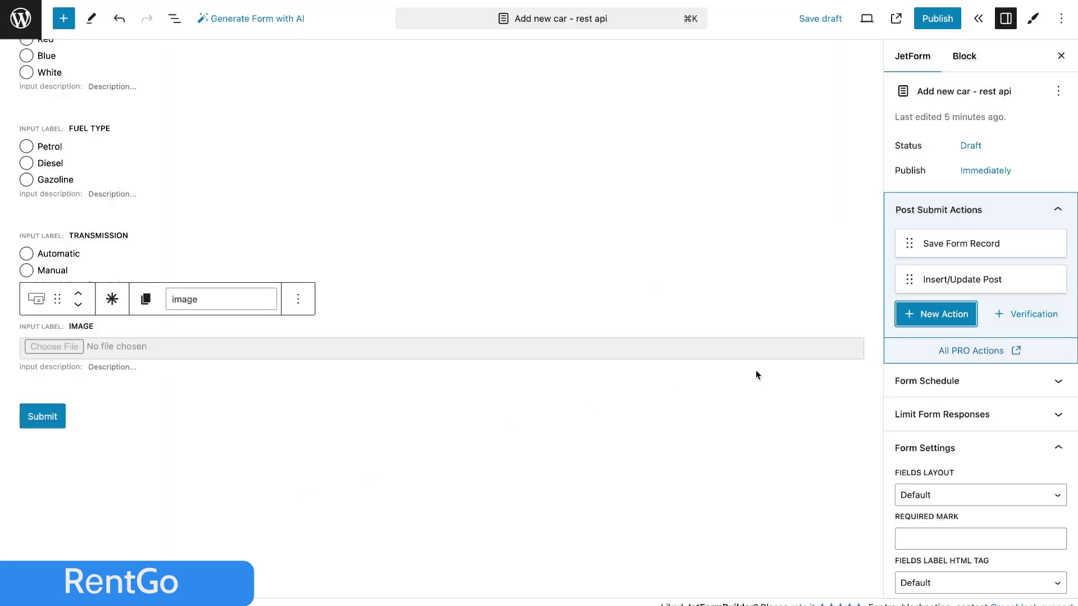
Enable the Rest API Listings module in RentGo's JetEngine dashboard and save the modules
left_click(945, 315)
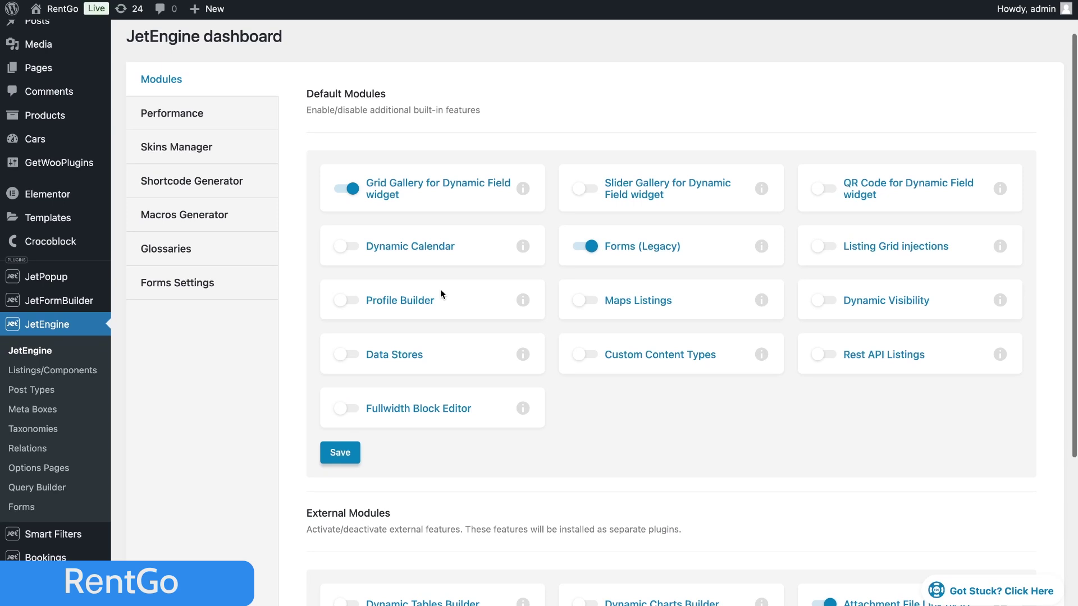
left_click(819, 358)
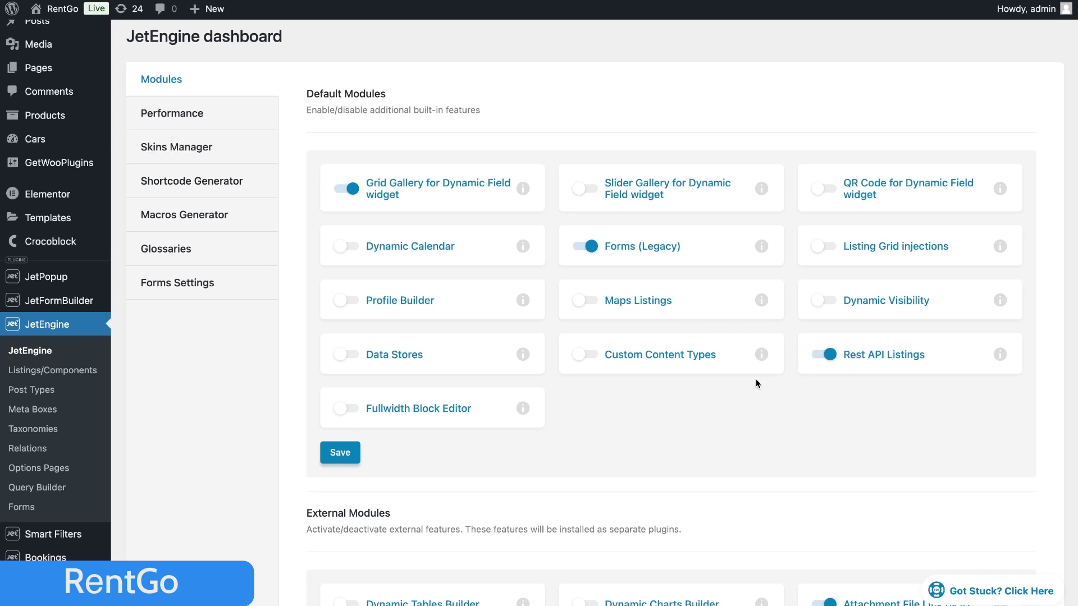
left_click(355, 456)
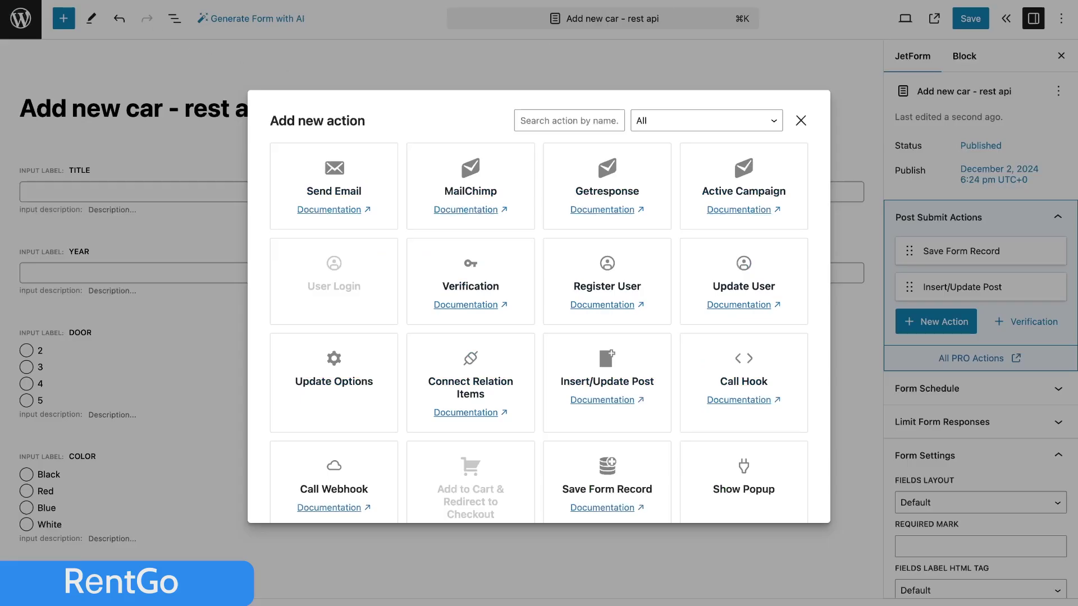
left_click(563, 192)
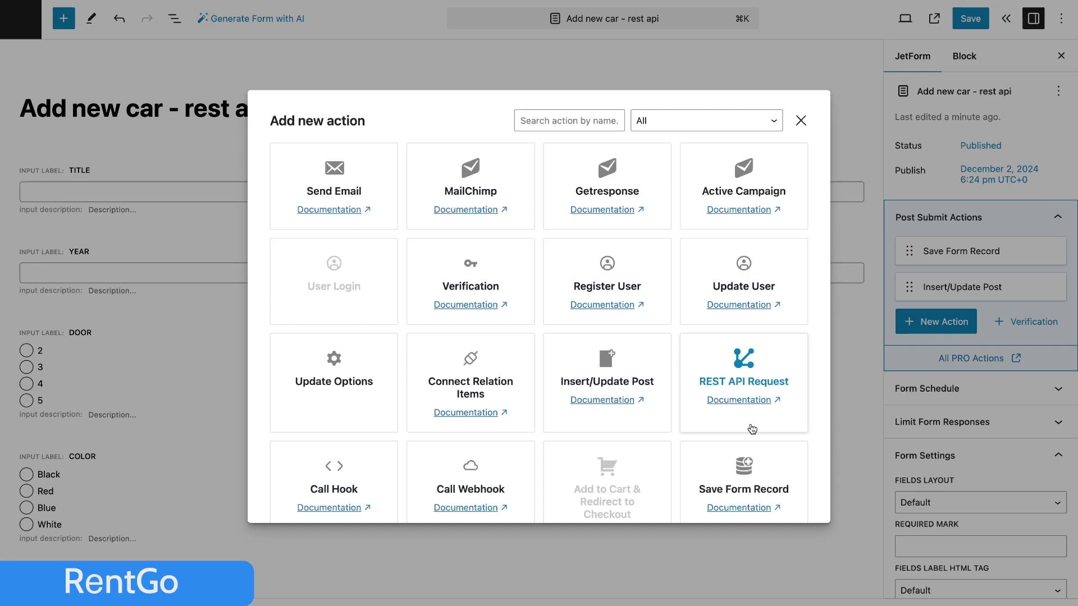
left_click(773, 363)
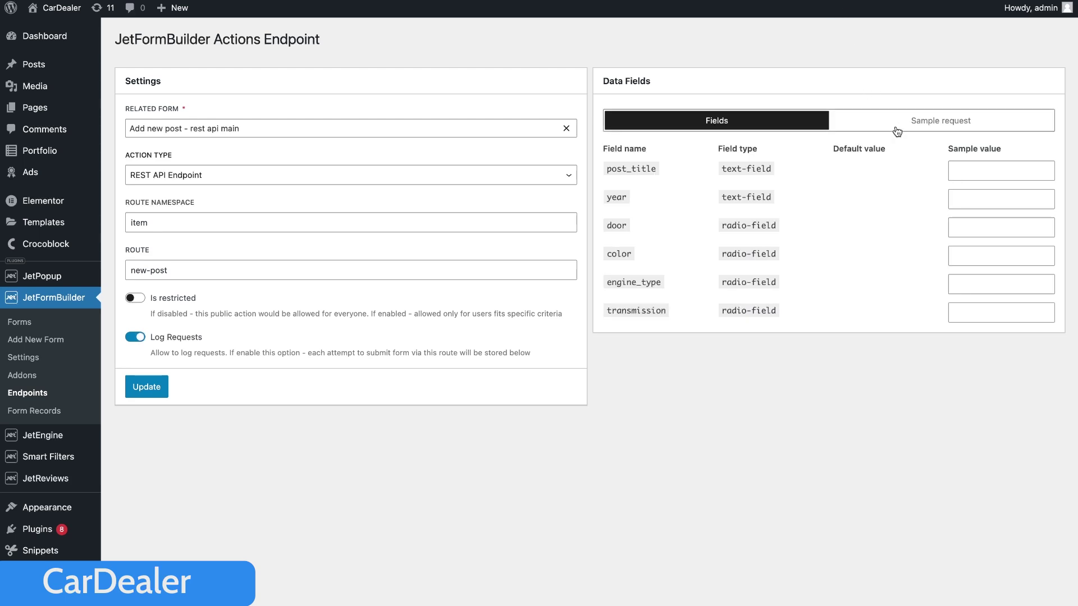
left_click(897, 131)
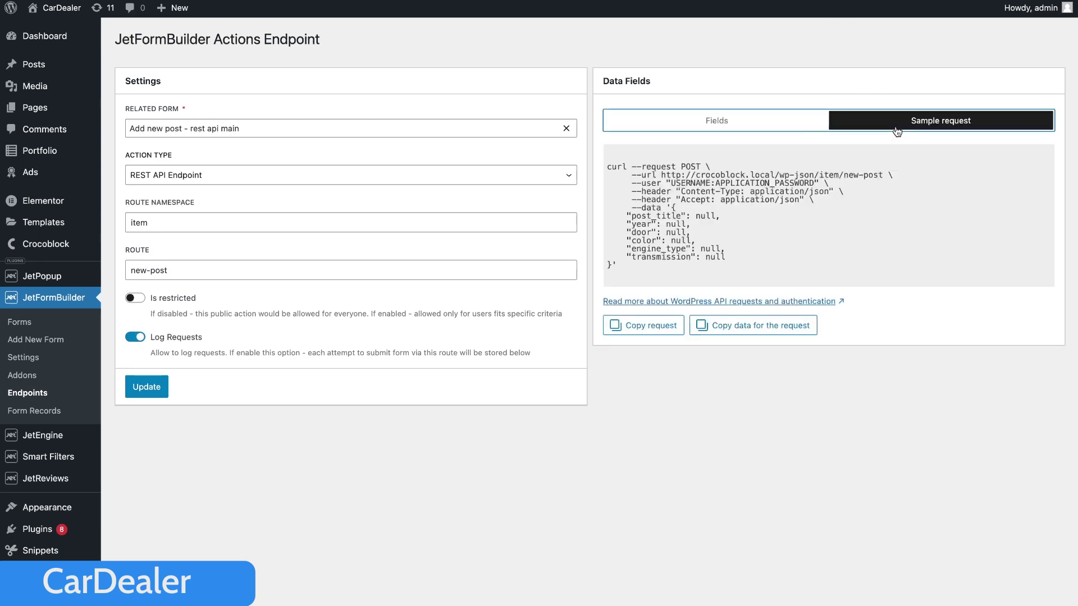
left_click_drag(631, 175, 876, 178)
left_click(663, 179)
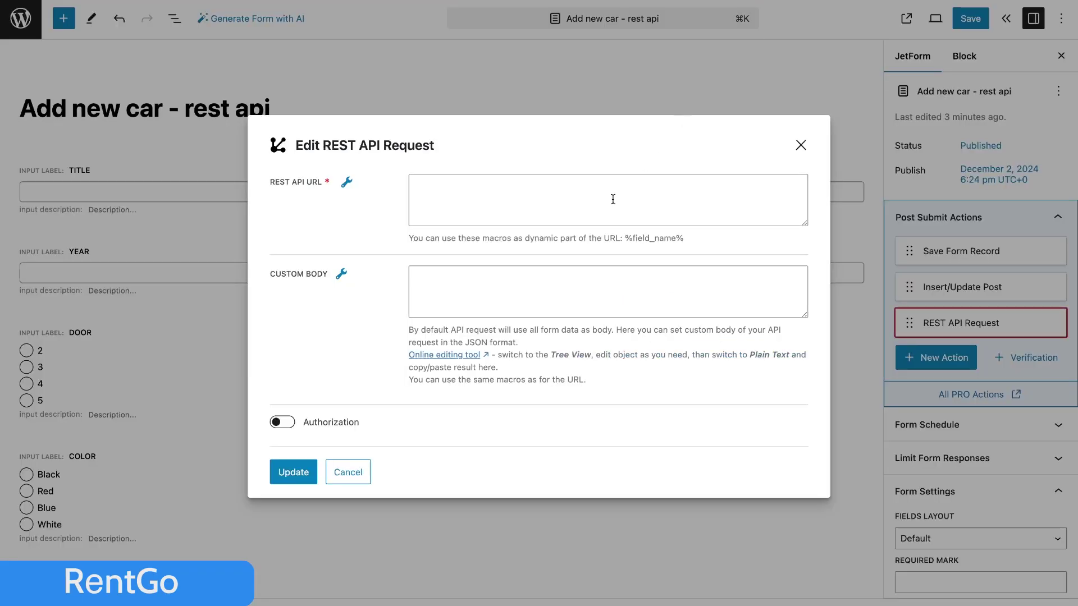
left_click(613, 200)
type("http://crocoblock.local/wp-json/item/new-post")
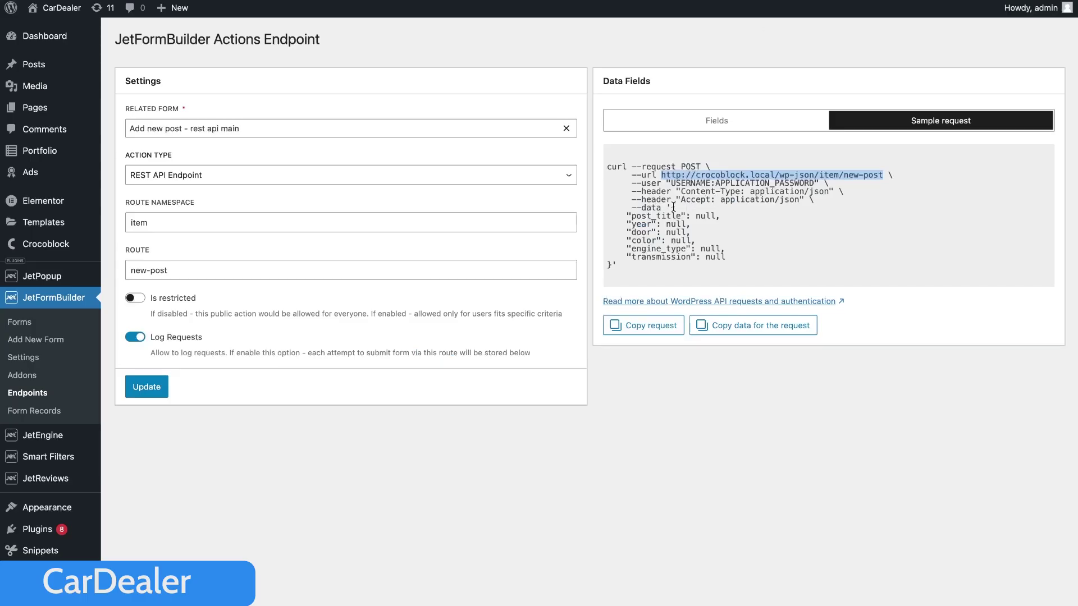
Copy the JSON data block from CarDealer's sample request into the action's Custom Body and enlarge the text area
left_click_drag(672, 208, 609, 269)
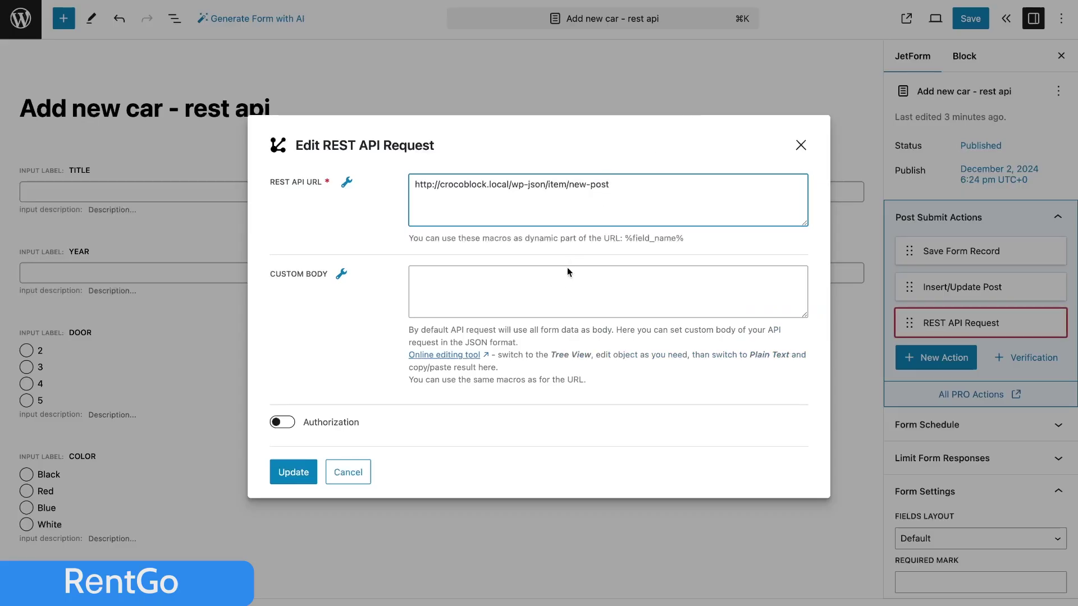
left_click(498, 281)
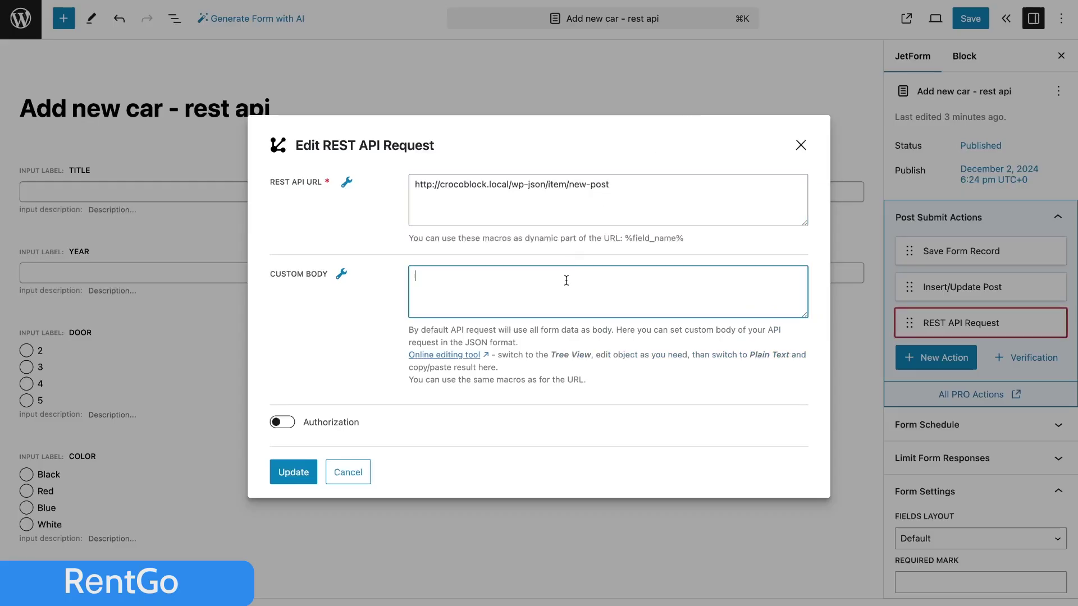
type("{     \"post_title\": null,     \"year\": null,     \"door\": null,     \"color\": null,     \"engine_type\": null,     \"transmission\": null }")
left_click_drag(804, 315, 785, 392)
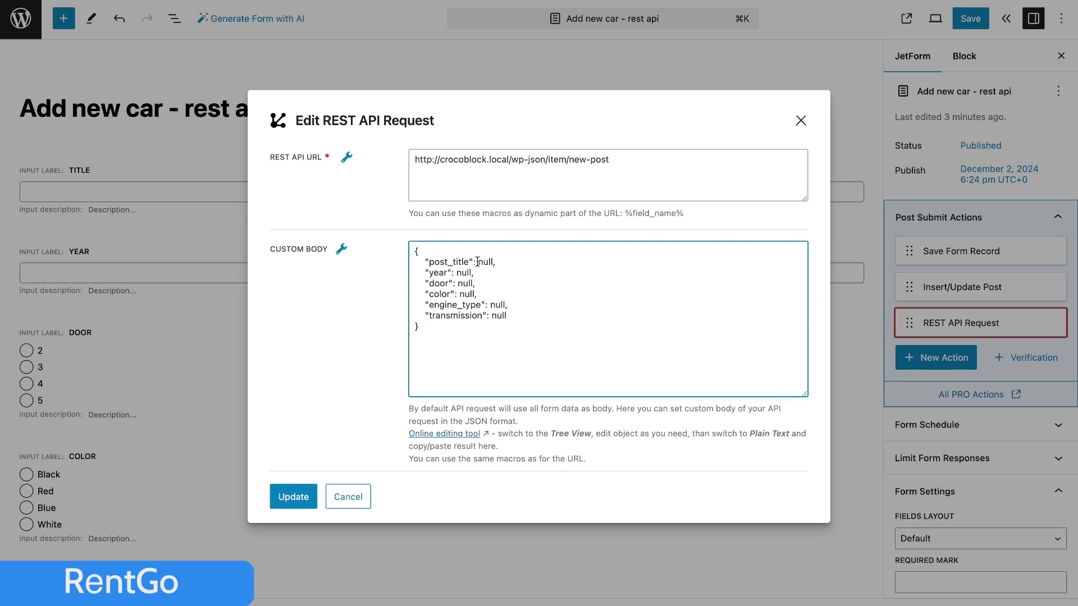
Replace the null value of post_title in the custom body with the quoted macro "%title%"
left_click_drag(478, 262, 492, 262)
left_click(341, 250)
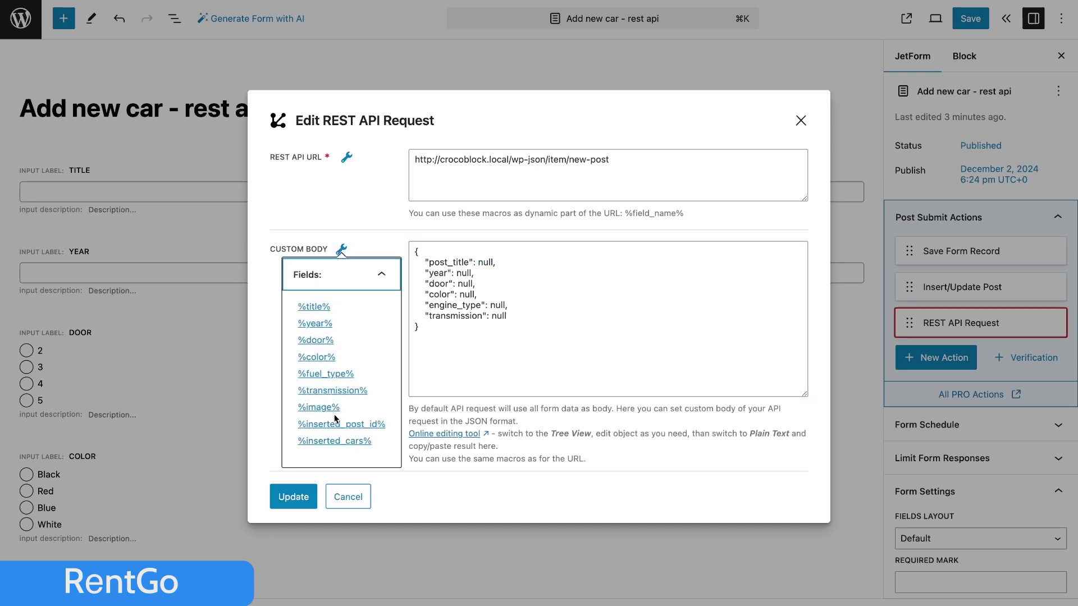
left_click(314, 306)
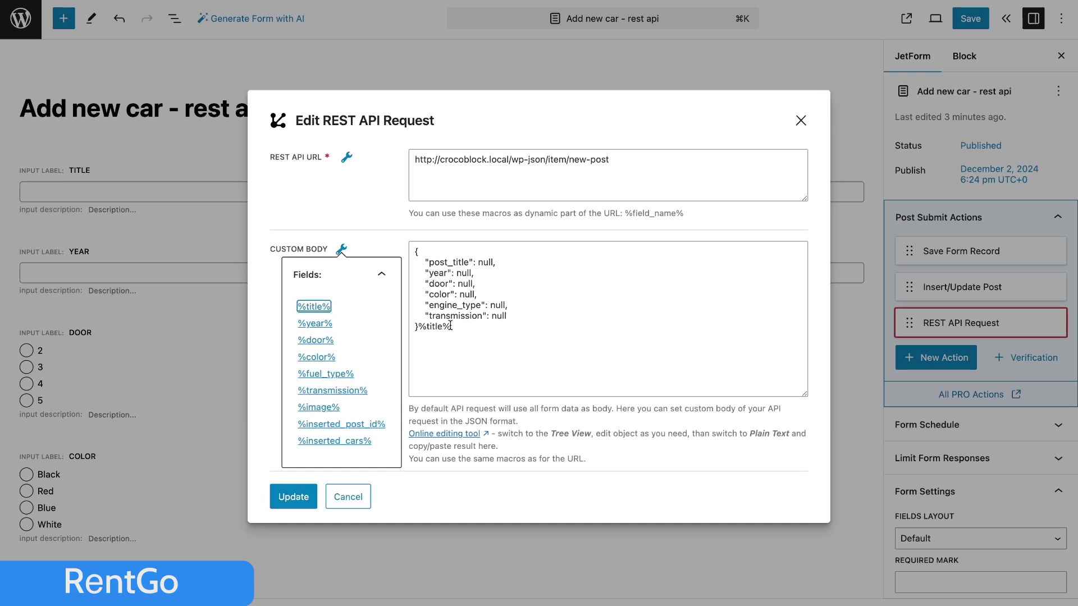
left_click_drag(451, 326, 419, 328)
key("ctrl+c")
key("BackSpace")
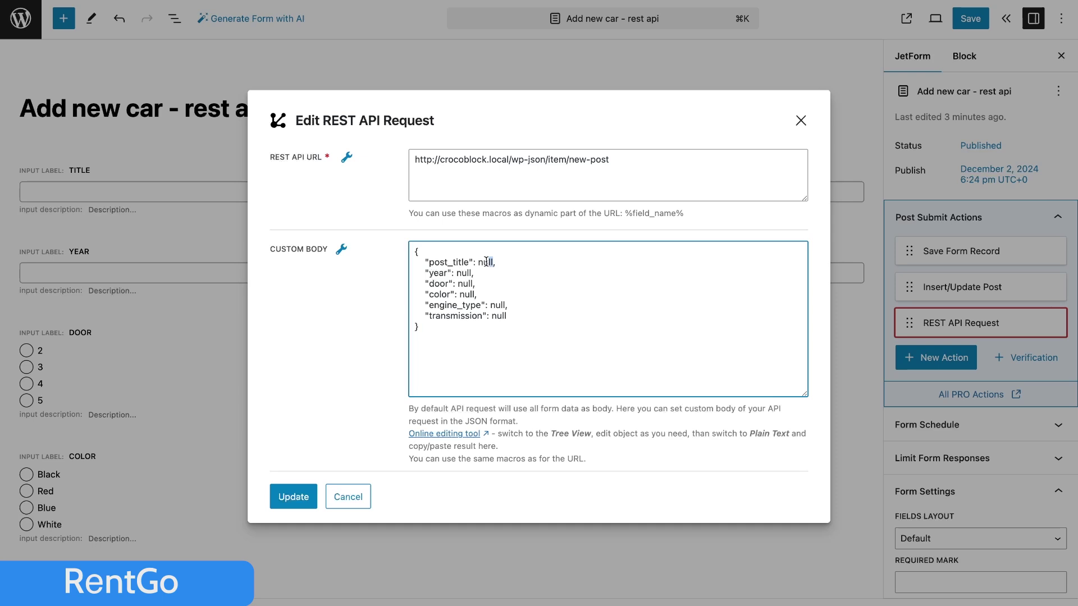
key("BackSpace")
type("\"")
key("ctrl+v")
Replace the null value of year in the custom body with the quoted macro "%year%"
key("BackSpace")
left_click(341, 249)
left_click(315, 324)
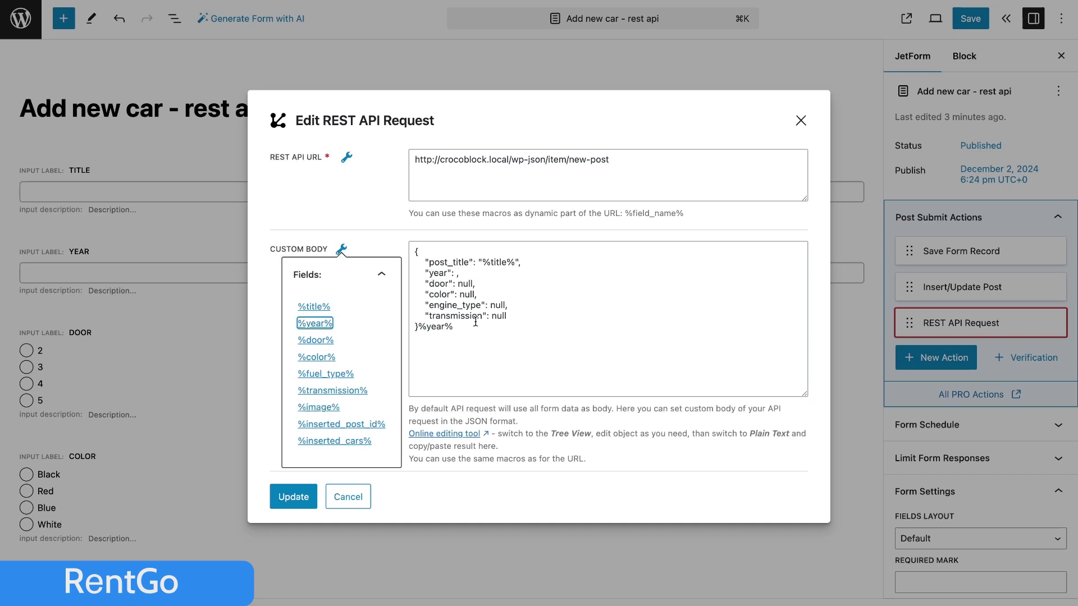
left_click_drag(453, 326, 420, 326)
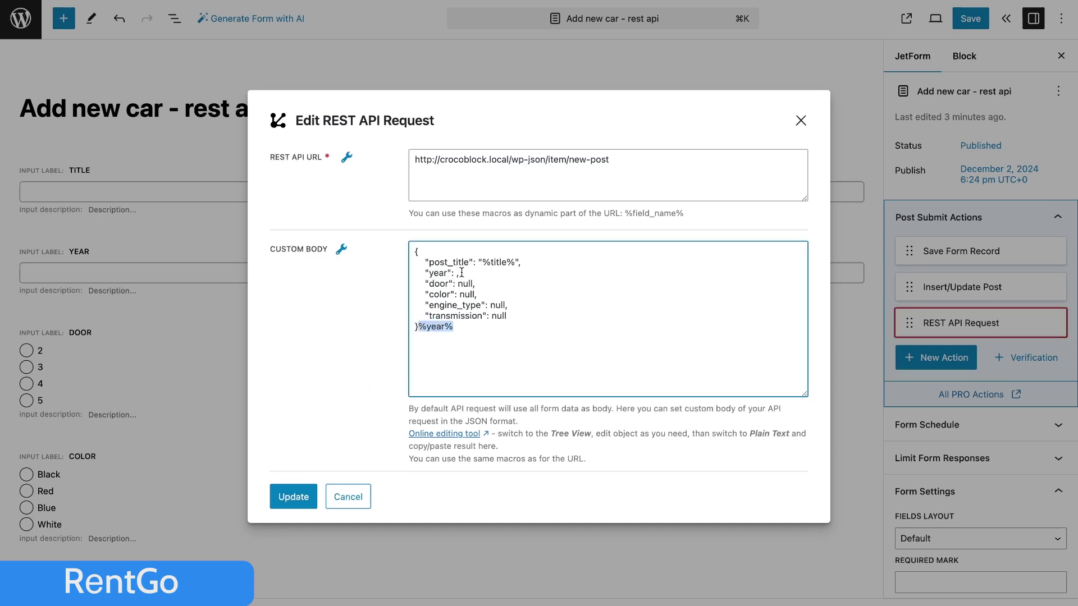
key("super+x")
key("super+v")
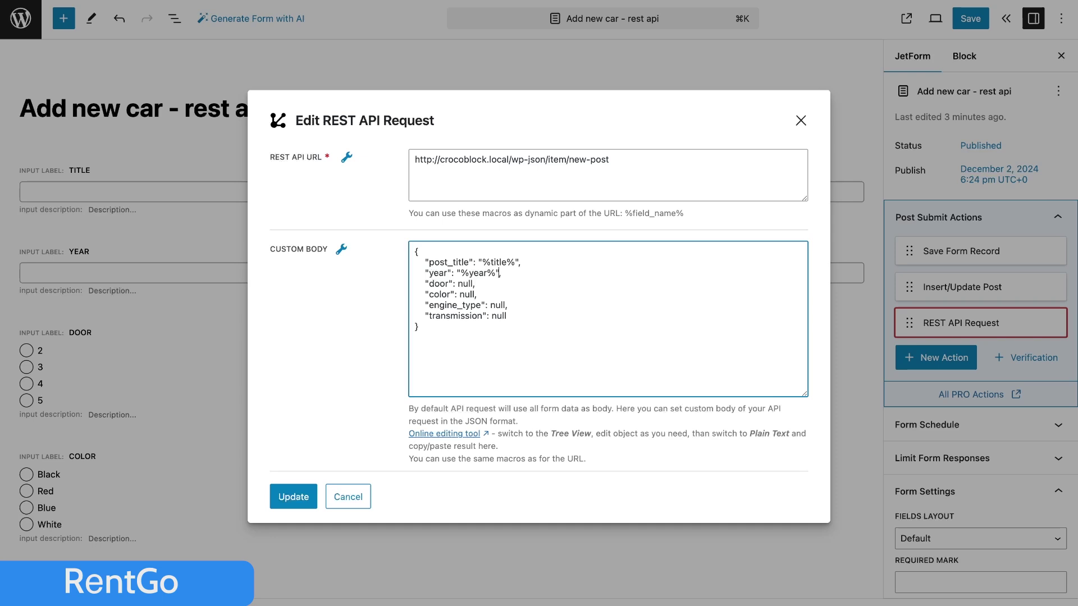
Replace the null value of door in the custom body with the quoted macro "%door%"
left_click(341, 248)
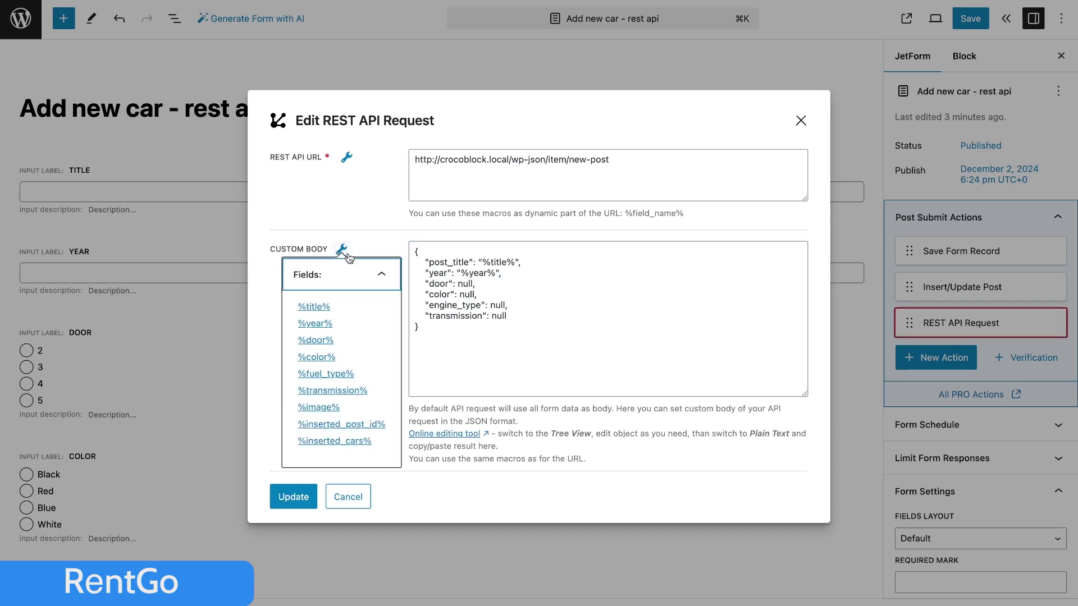
left_click(314, 346)
left_click_drag(454, 327, 420, 327)
key("super+x")
double_click(466, 283)
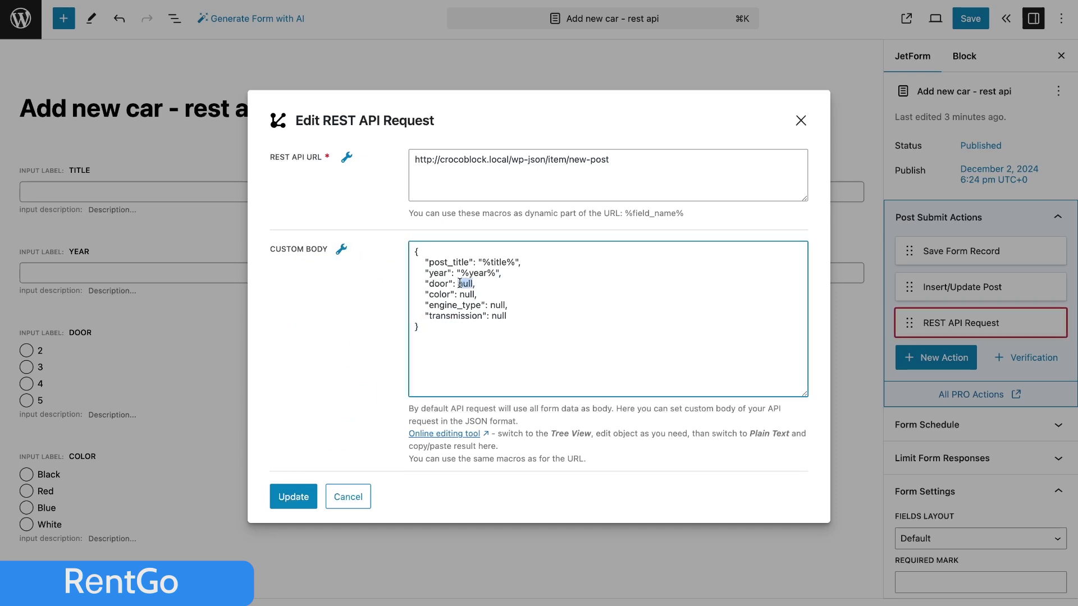
type("\"")
key("super+v")
type("\"")
Replace the null value of color in the custom body with the quoted macro "%color%"
left_click(341, 249)
left_click(314, 360)
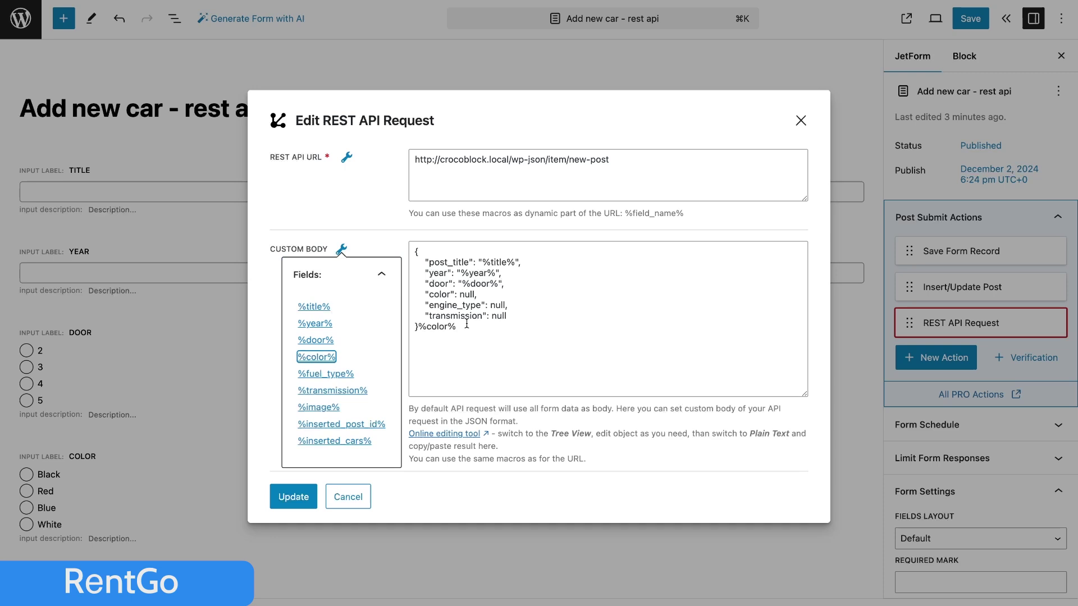
left_click_drag(456, 326, 421, 327)
key("super+x")
double_click(470, 294)
type("\"")
key("super+v")
type("\"")
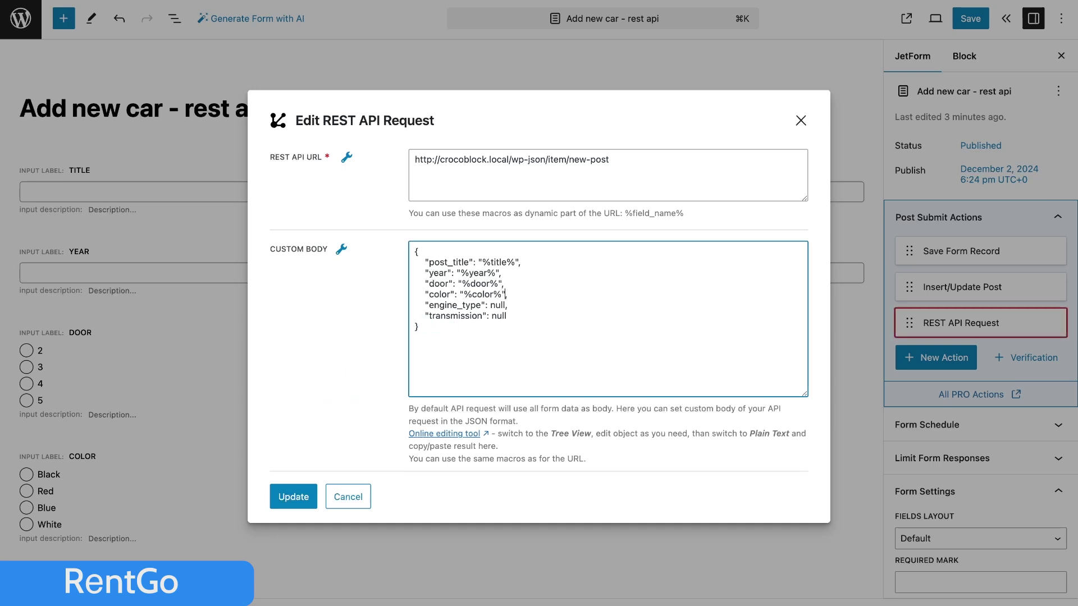
Replace the null value of engine_type in the custom body with the quoted macro "%fuel_type%"
left_click(341, 249)
left_click(331, 380)
left_click_drag(466, 326, 421, 328)
key("super+x")
double_click(499, 304)
type("\"")
key("super+v")
type("\"")
Set transmission in the custom body to "%transmission%", then update the REST API Request action and save the form
left_click(341, 248)
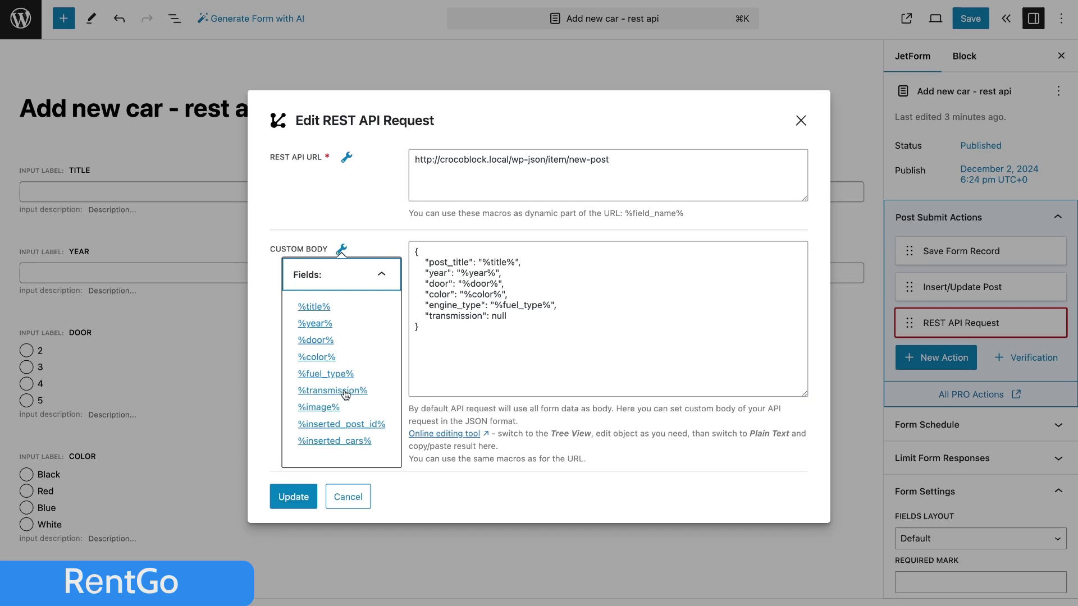
left_click(340, 400)
left_click_drag(488, 327, 421, 327)
key("super+x")
double_click(499, 316)
type("\"")
key("super+v")
type("\"")
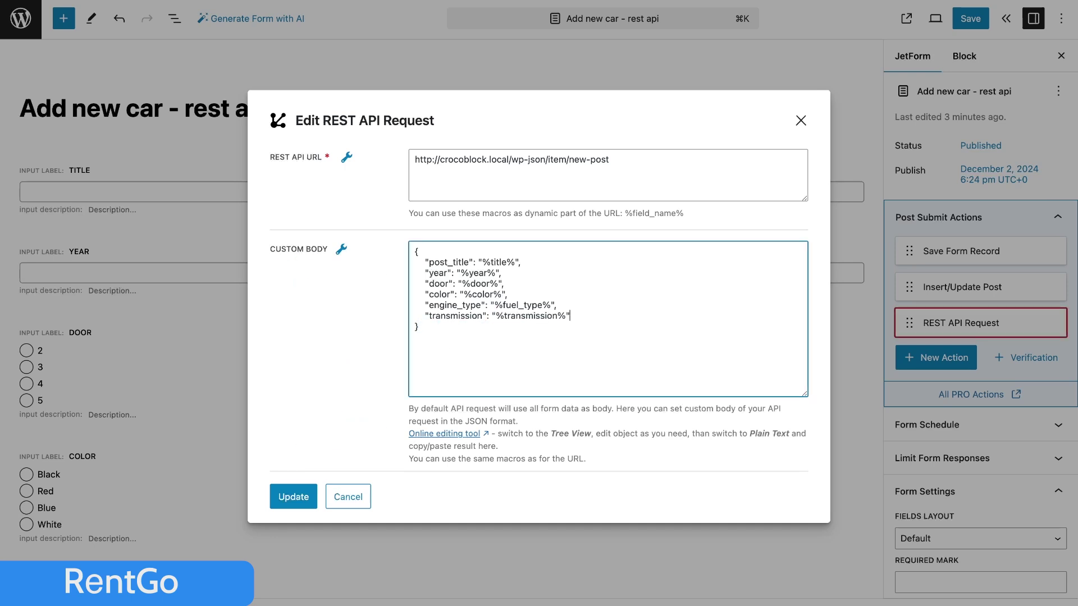
left_click(293, 497)
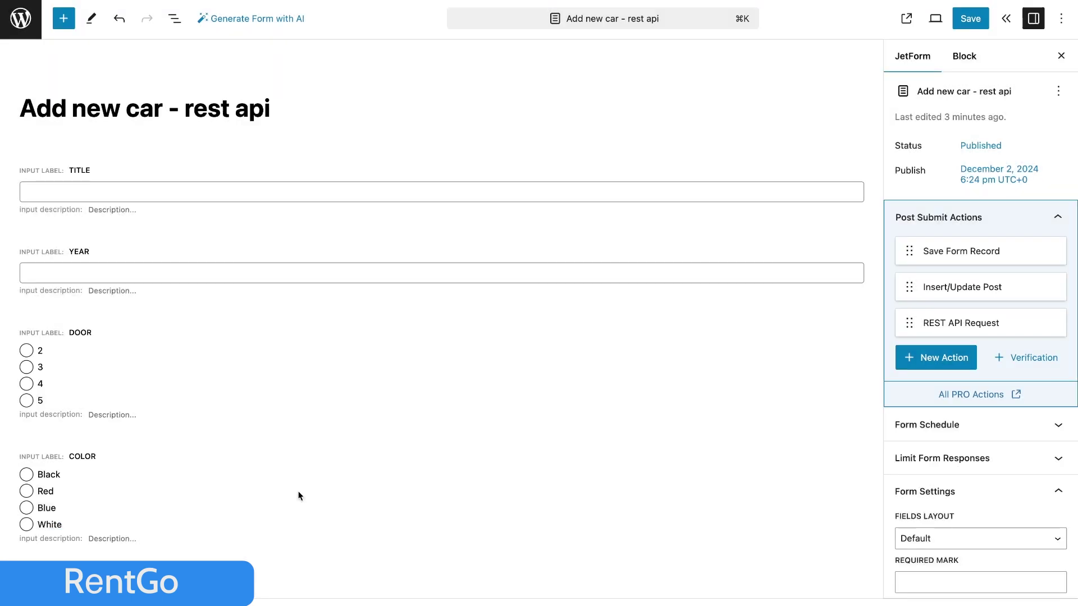
left_click(962, 20)
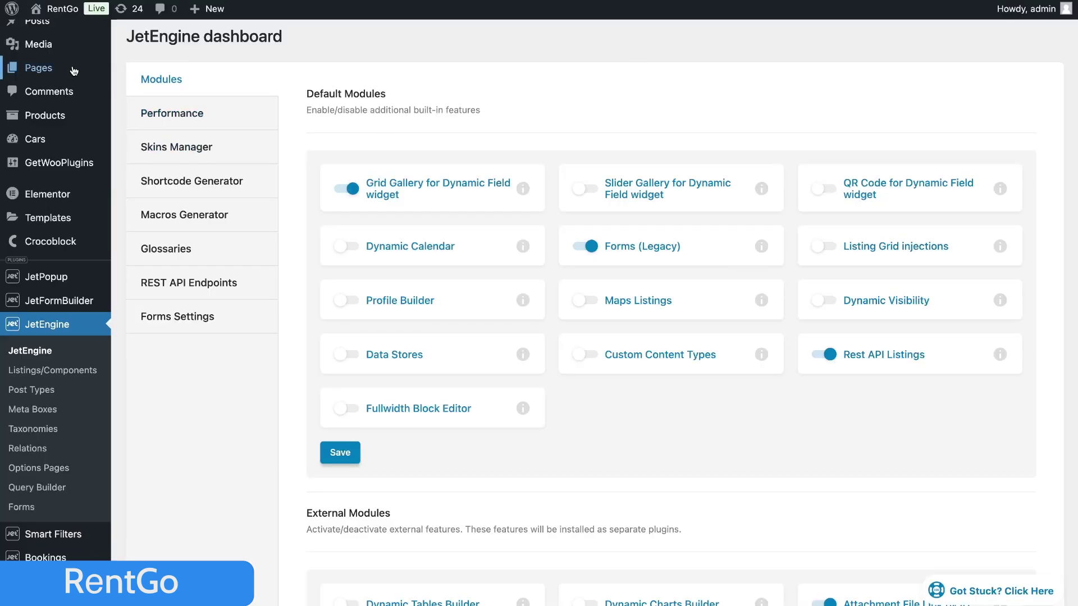
Create a page titled "Add new car" on the RentGo site and publish it
left_click(73, 70)
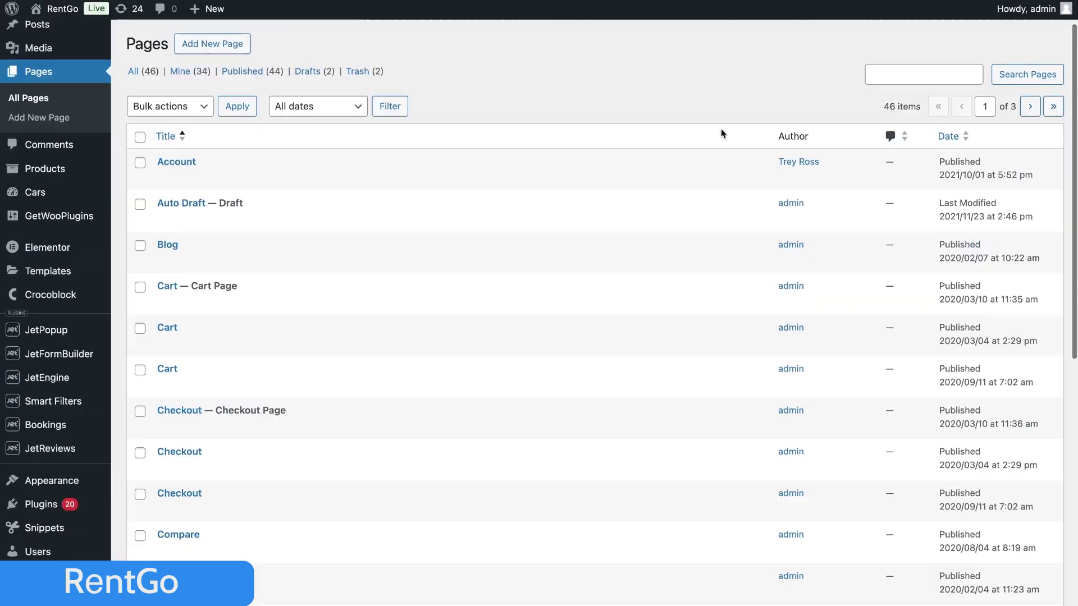
left_click(235, 52)
type("Add new car")
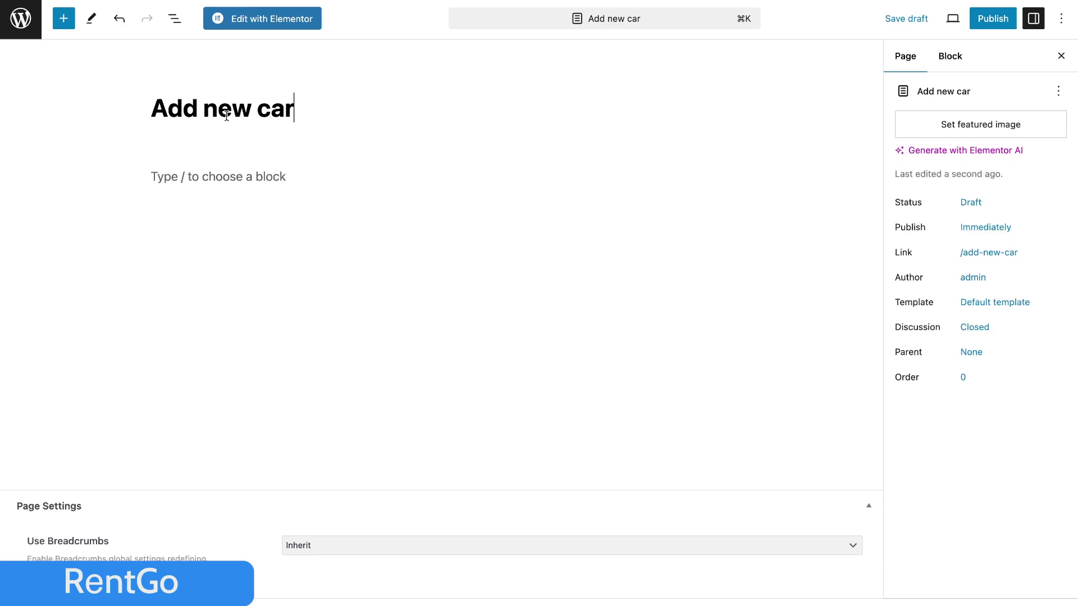
left_click(993, 20)
left_click(977, 19)
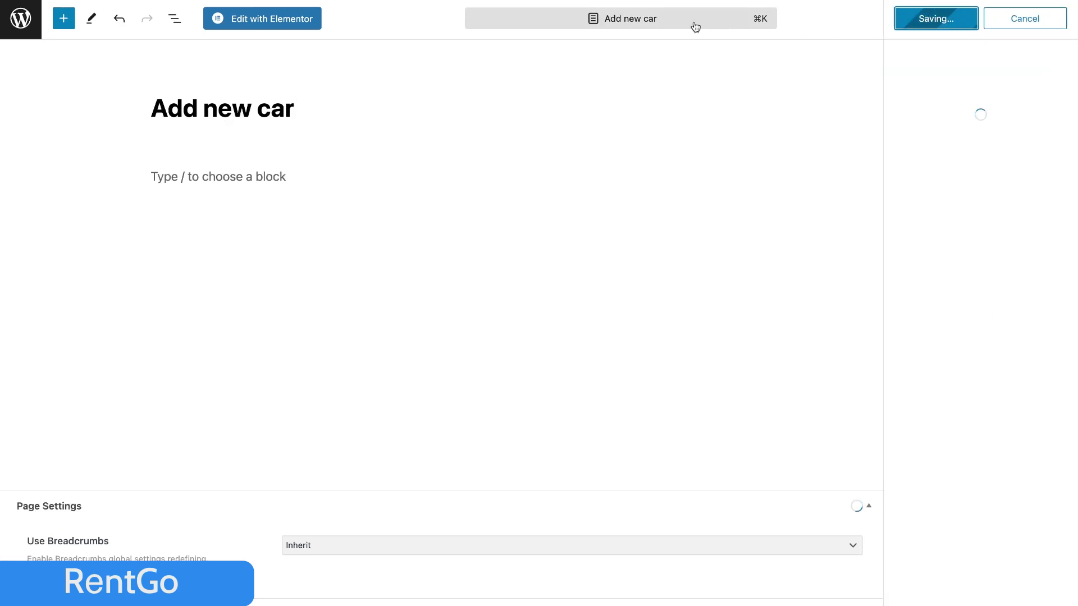
Open the "Add new car" page in Elementor, search the widgets for "form" and add a JetForm widget
left_click(286, 24)
type("form")
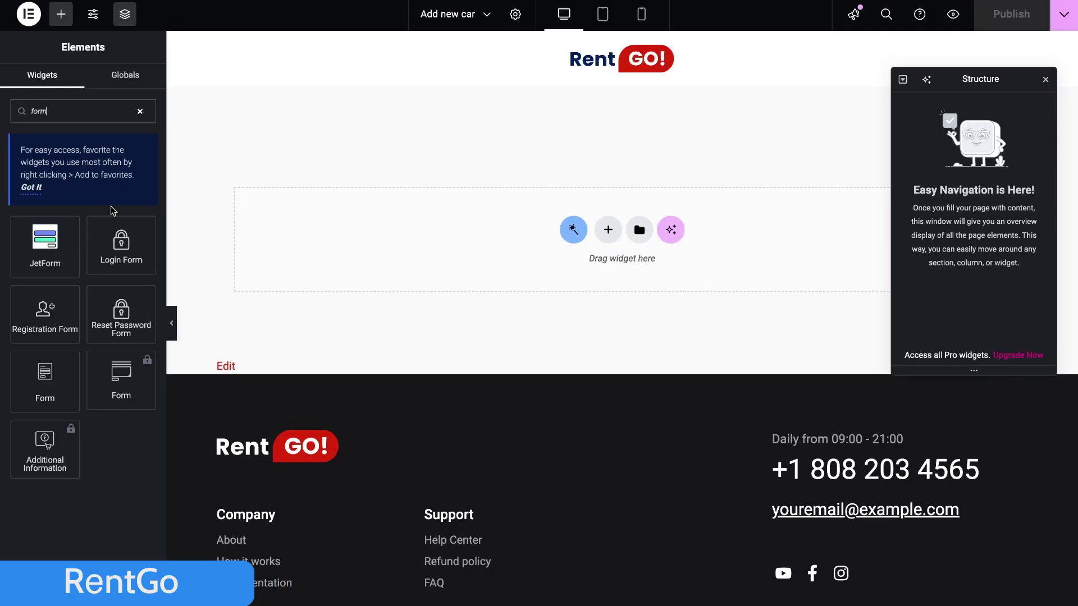
left_click_drag(335, 240, 337, 242)
Choose the car submission form as the form shown by the JetForm widget and publish the page
left_click(116, 164)
scroll(179, 393, "down", 1)
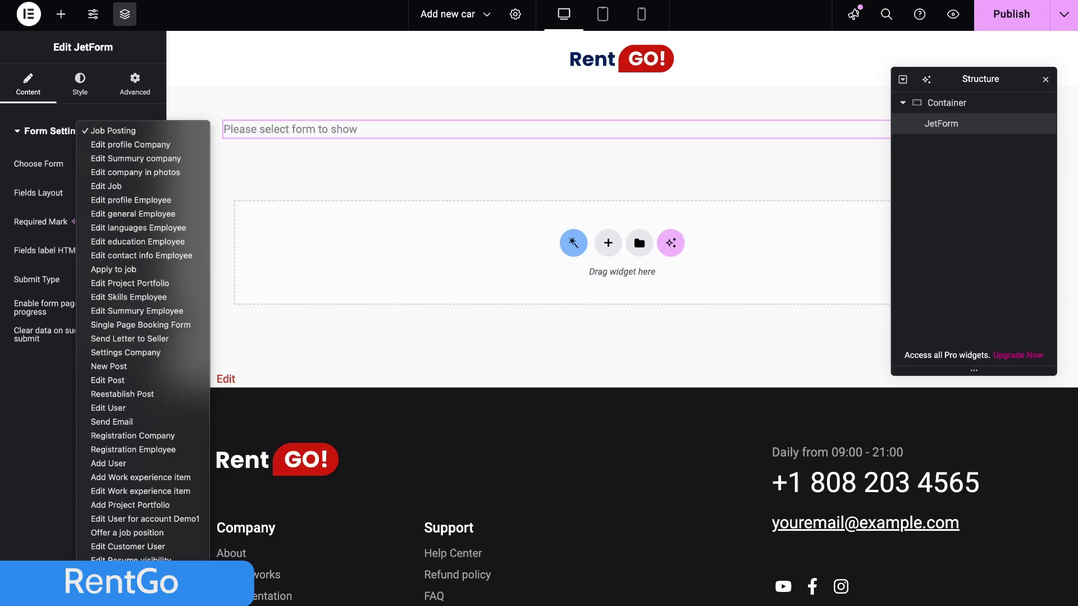
left_click(179, 418)
left_click(995, 23)
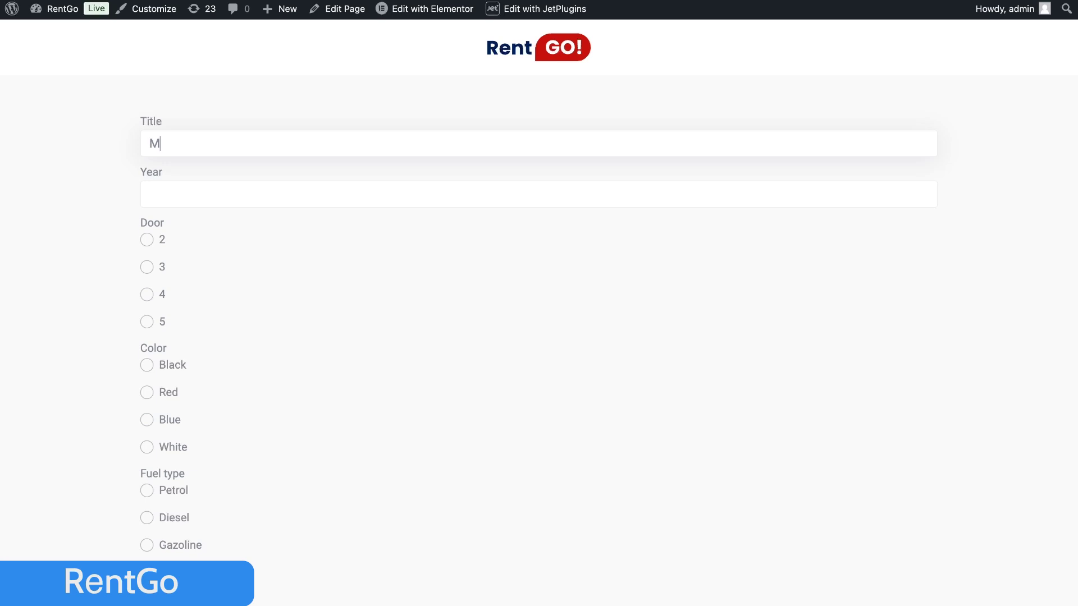
Fill in the car form with title Mazda Cx-60, year 2024, 4 doors, color Red, fuel type Diesel and Automatic transmission
type("azda Cx-60")
left_click(629, 197)
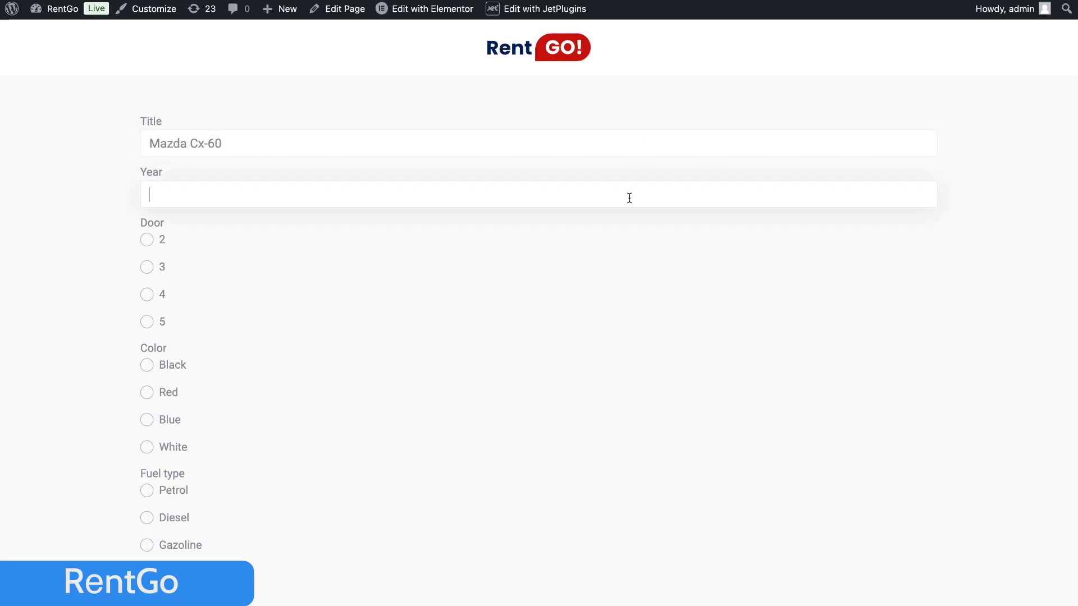
type("202")
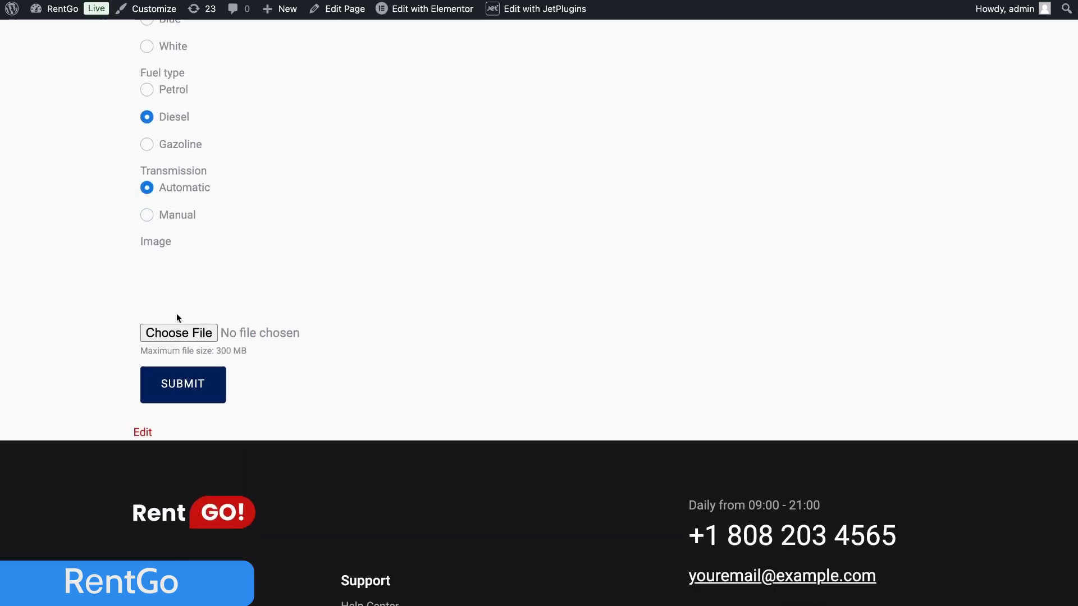
Attach mazda.png as the car's image and submit the form
left_click(178, 333)
double_click(313, 146)
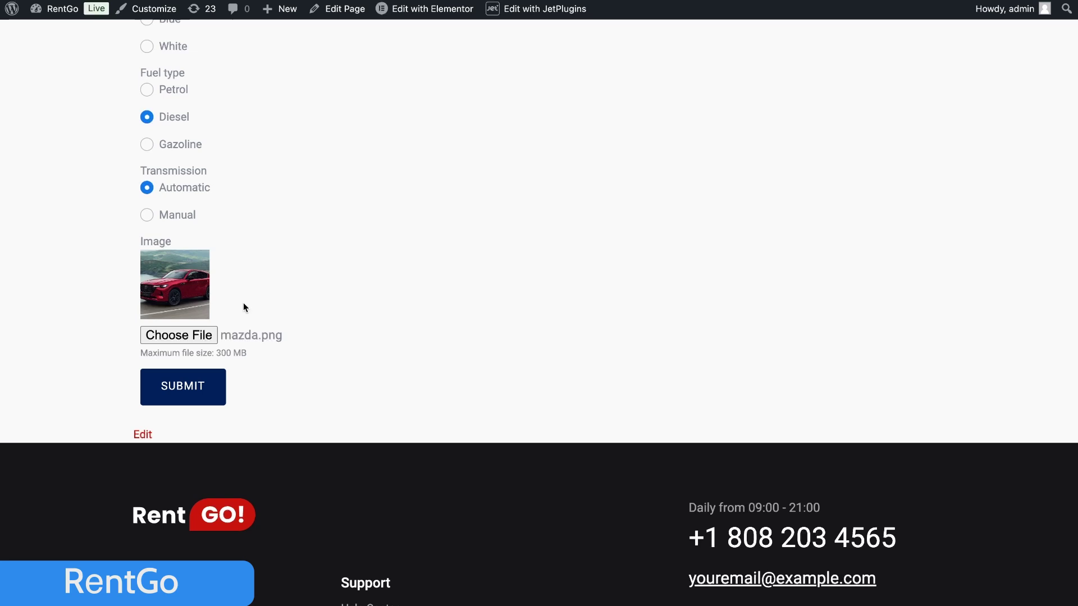
left_click(207, 389)
left_click_drag(463, 504, 614, 513)
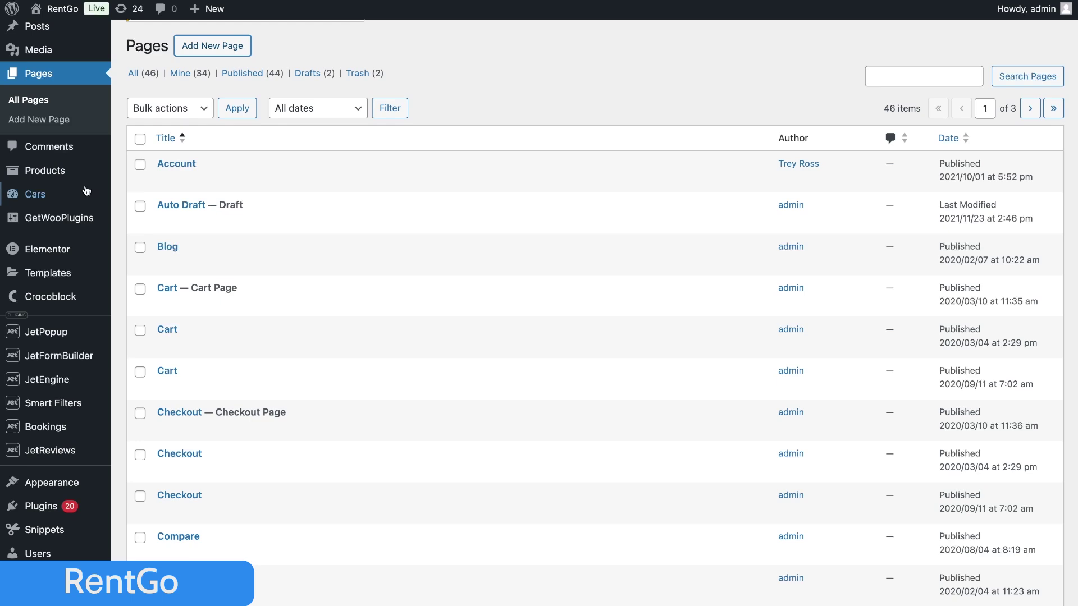
Open the Mazda Cx-60 draft from RentGo's Cars list and check its title
left_click(76, 195)
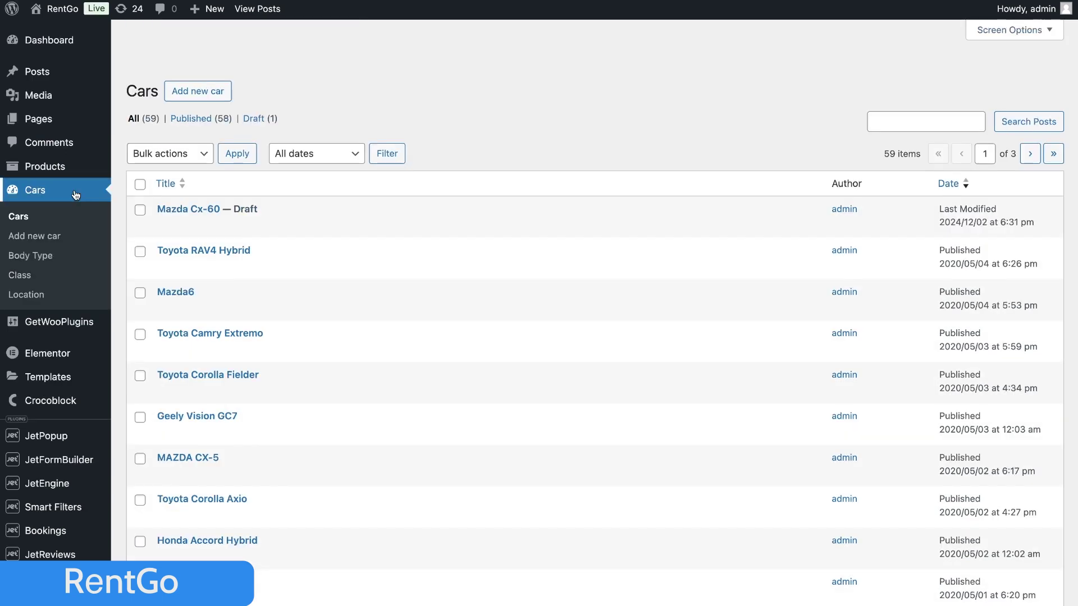
mouse_move(274, 216)
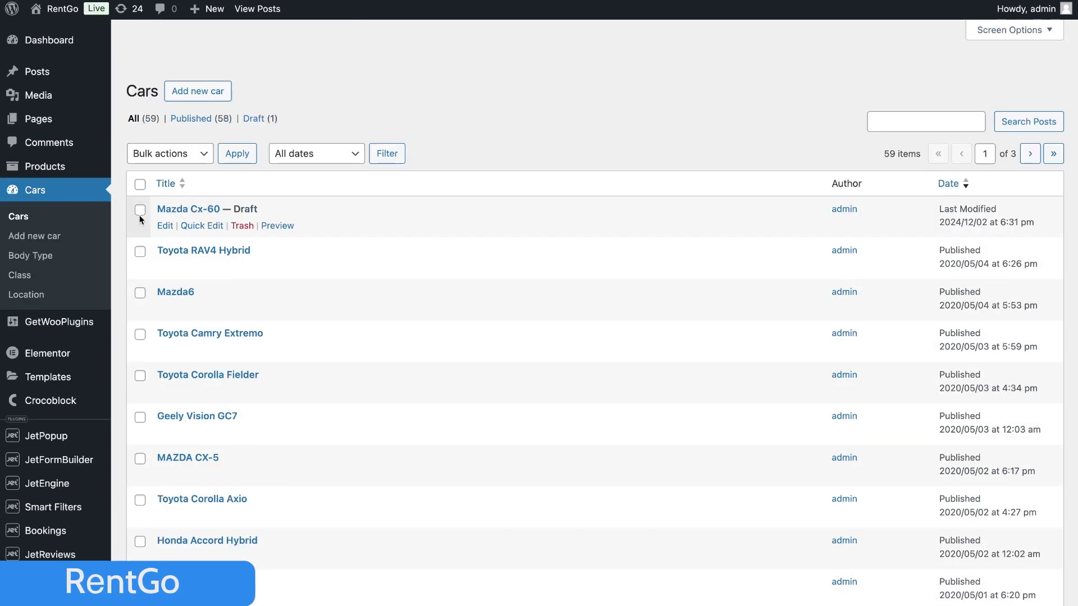
left_click(169, 217)
triple_click(334, 116)
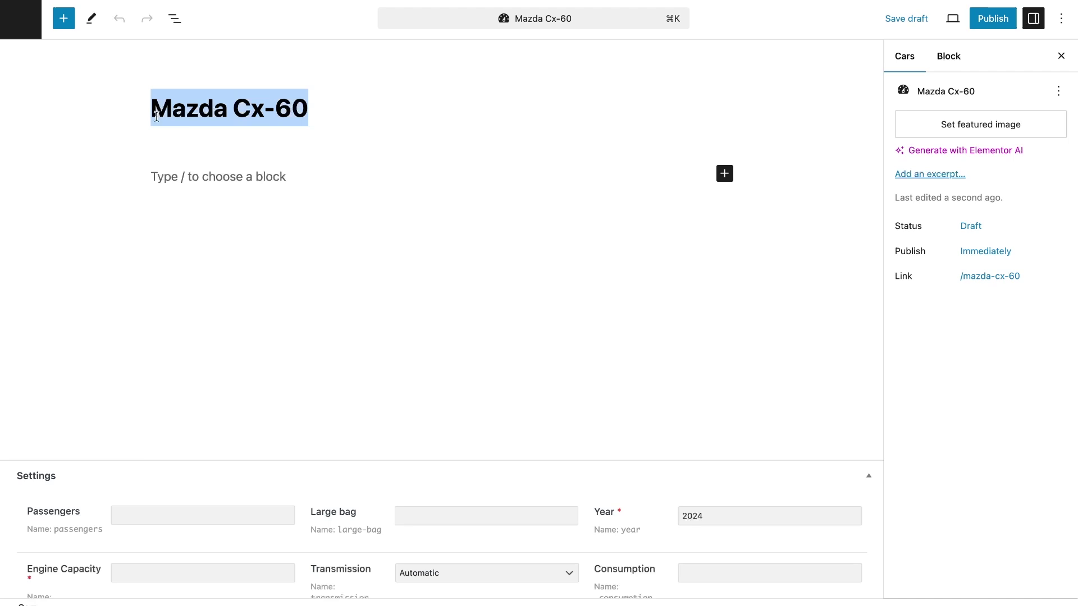
Check the year, exterior color, transmission, fuel type and door settings of the RentGo Mazda Cx-60 draft against the submitted form
left_click(403, 223)
scroll(403, 223, "down", 5)
double_click(683, 212)
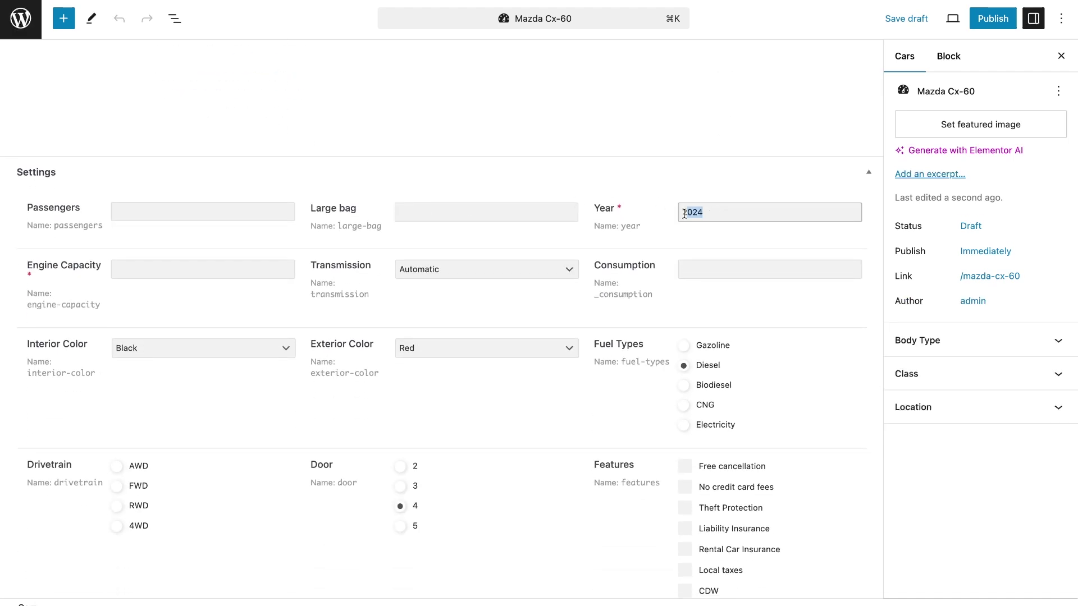
left_click(461, 352)
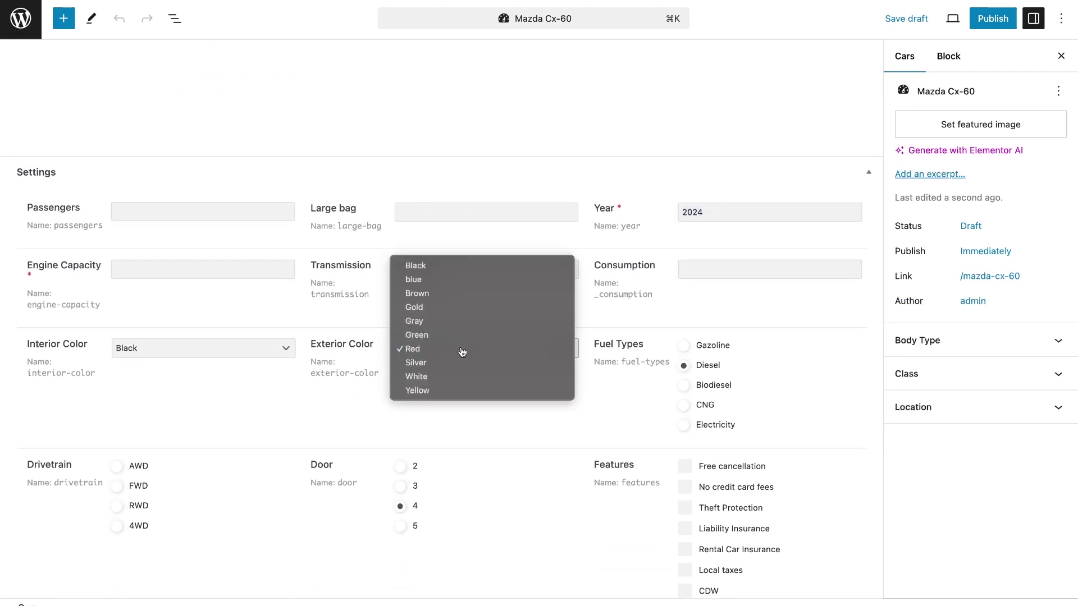
left_click(462, 351)
left_click(471, 280)
left_click(471, 276)
scroll(470, 276, "down", 1)
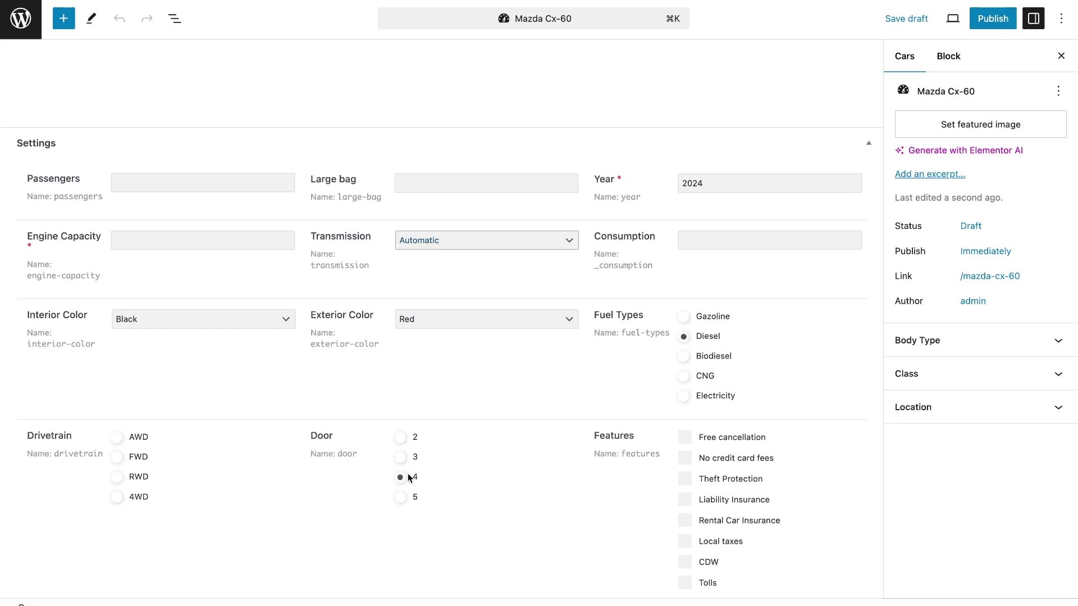
scroll(409, 477, "down", 7)
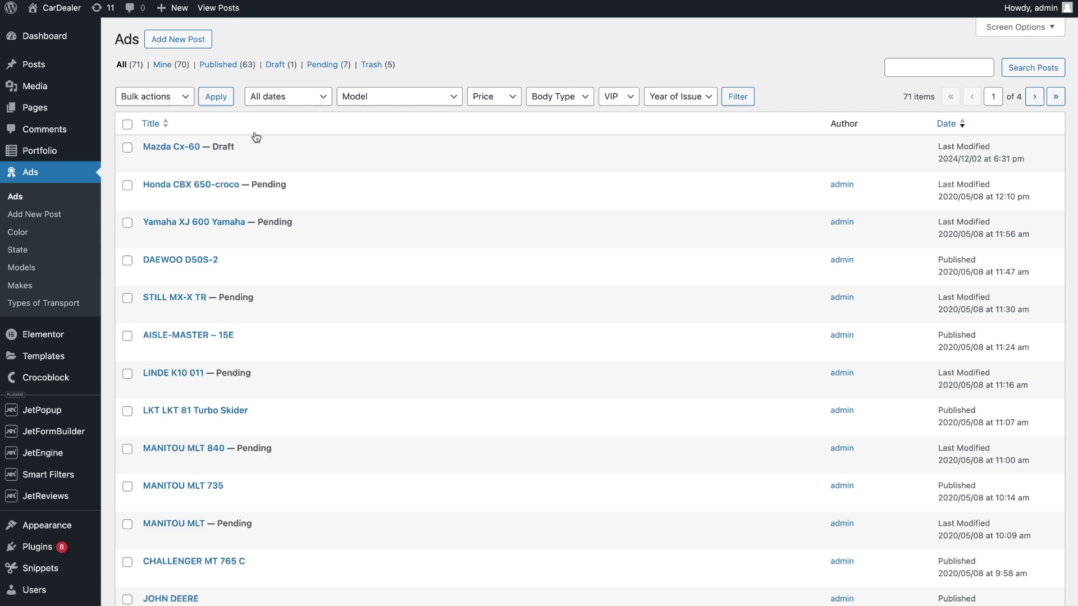
Open the Mazda Cx-60 draft in CarDealer's Ads and check its color, year, door, engine type and transmission
left_click(150, 163)
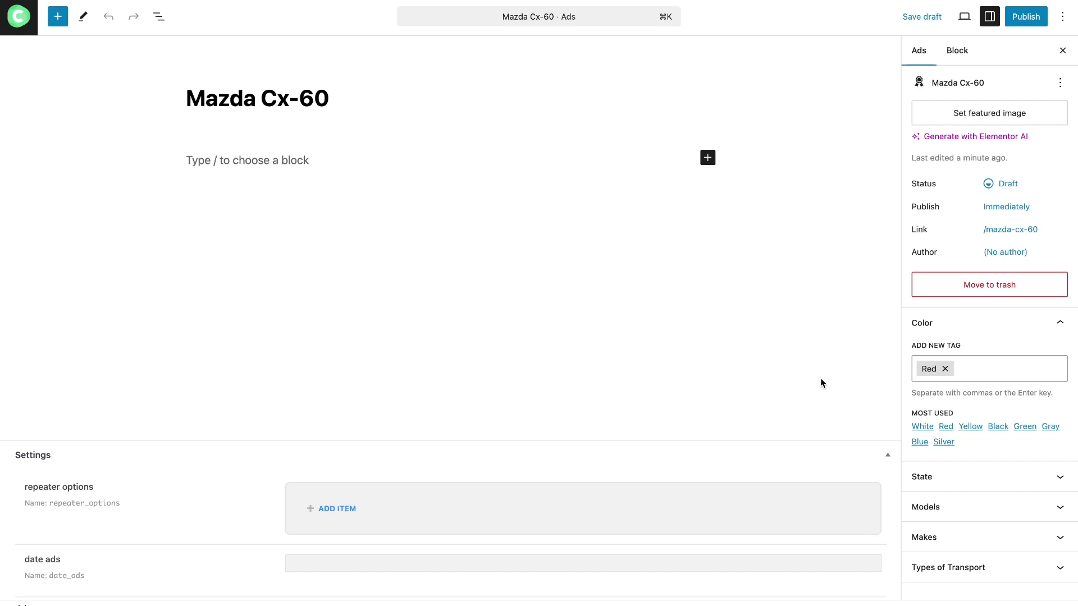
scroll(820, 379, "down", 10)
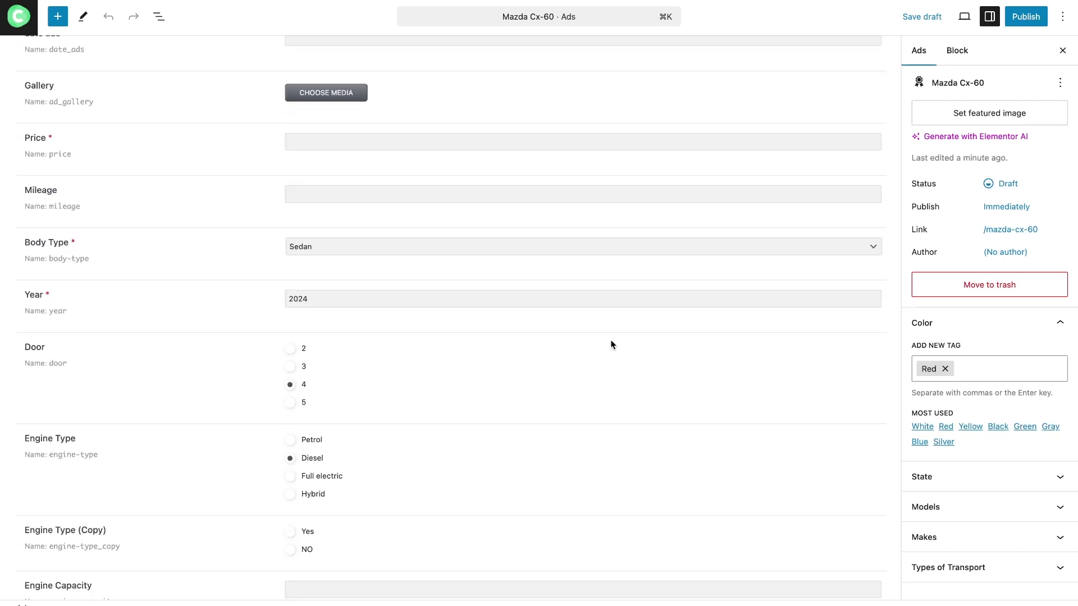
left_click_drag(332, 298, 273, 304)
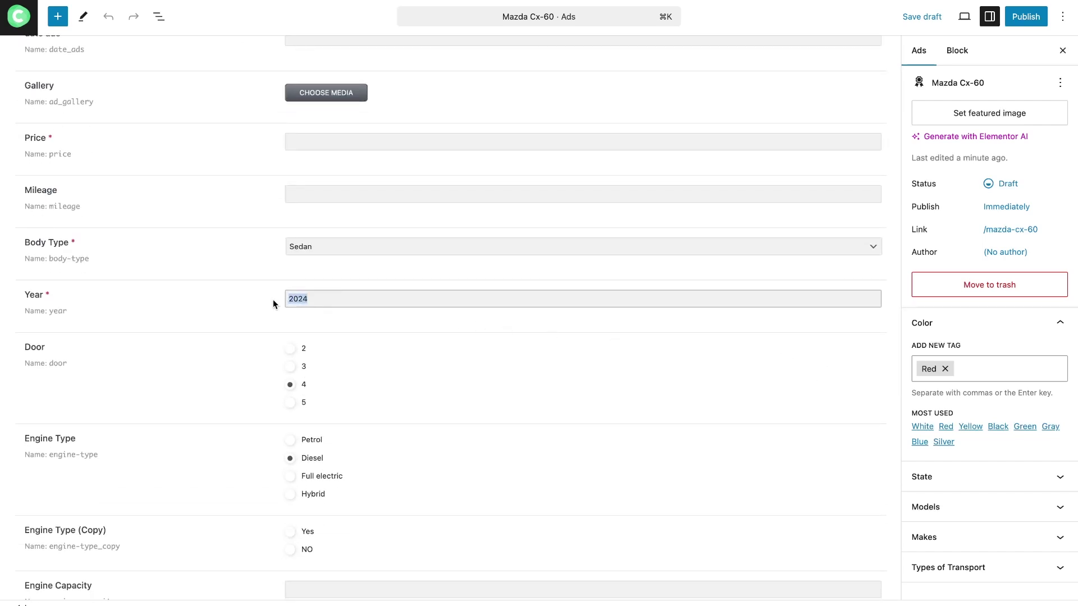
left_click(311, 459)
scroll(312, 458, "down", 5)
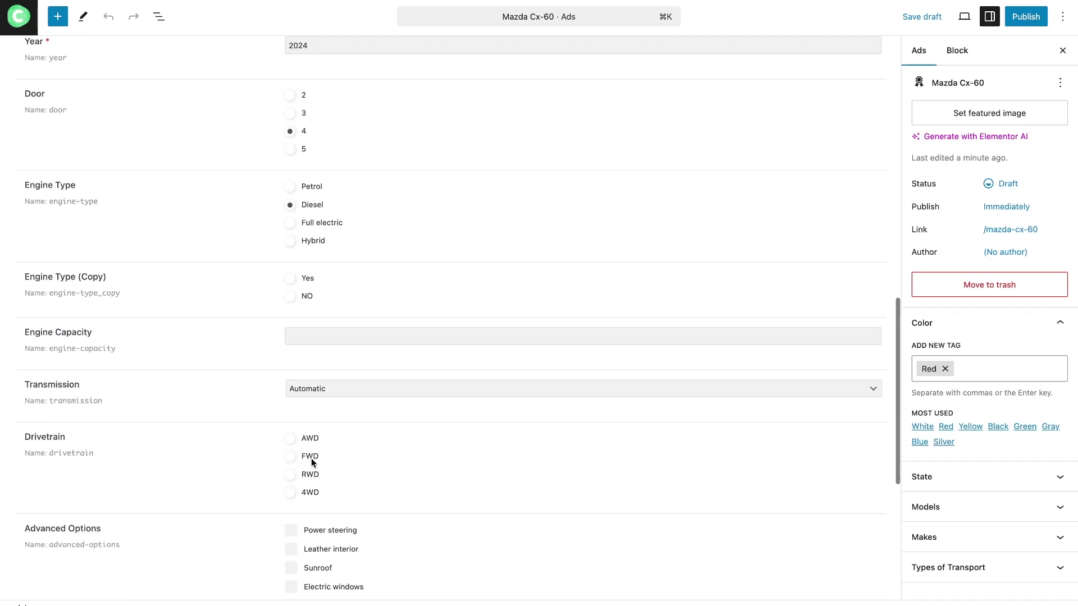